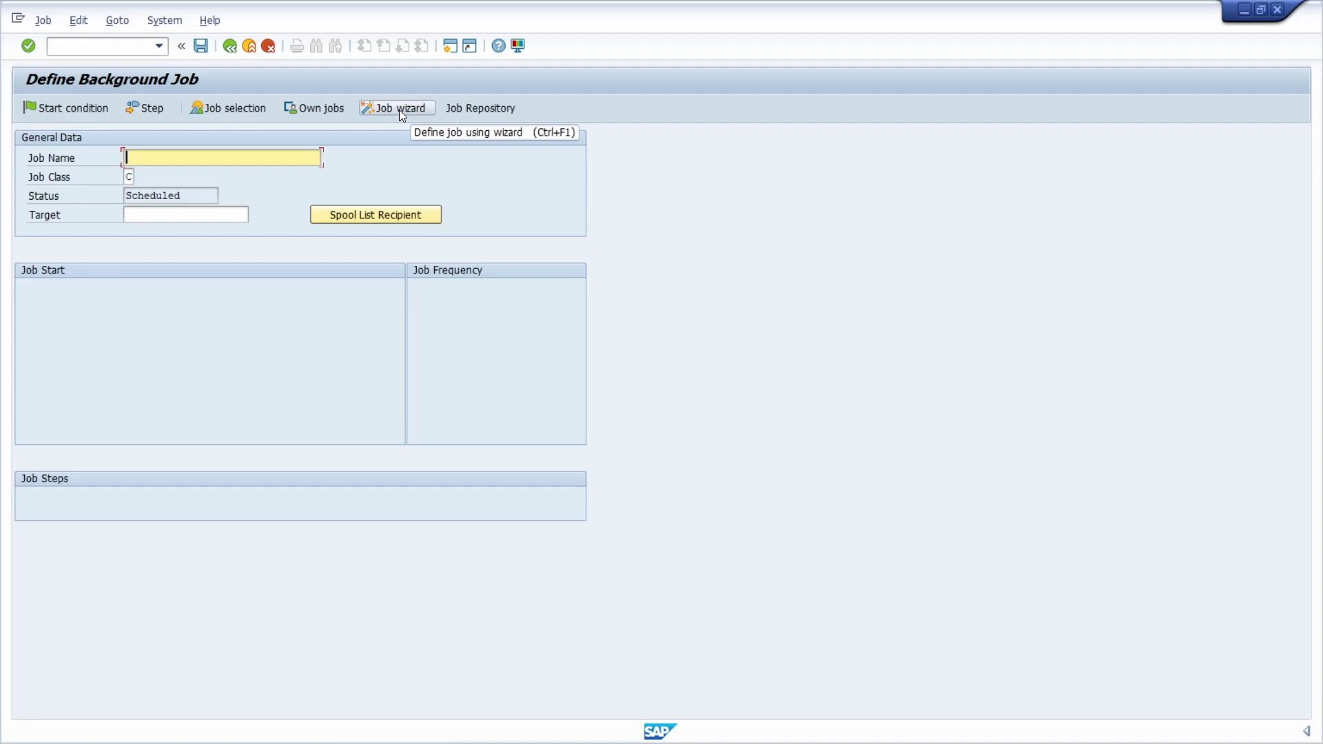
- Start the job wizard from the SM36 background job definition and proceed past its introduction
click(103, 45)
text(SM36)
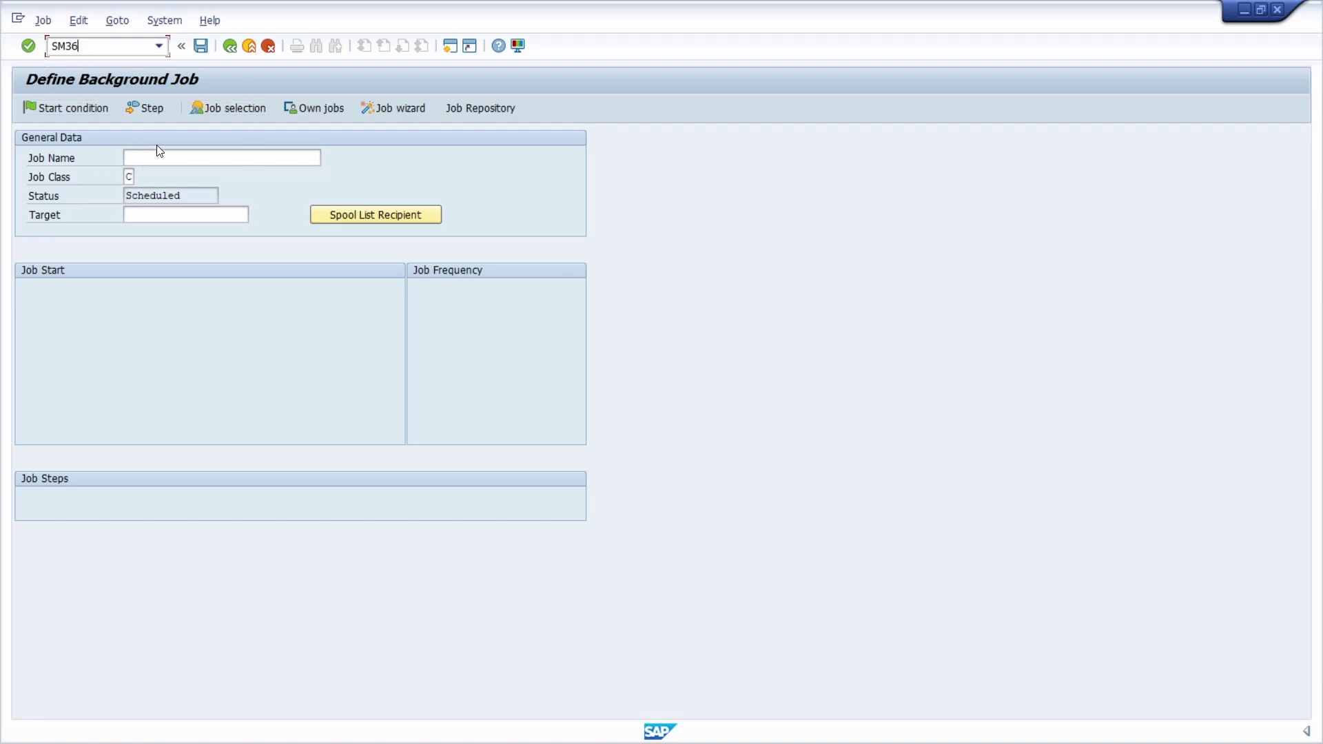
click(403, 110)
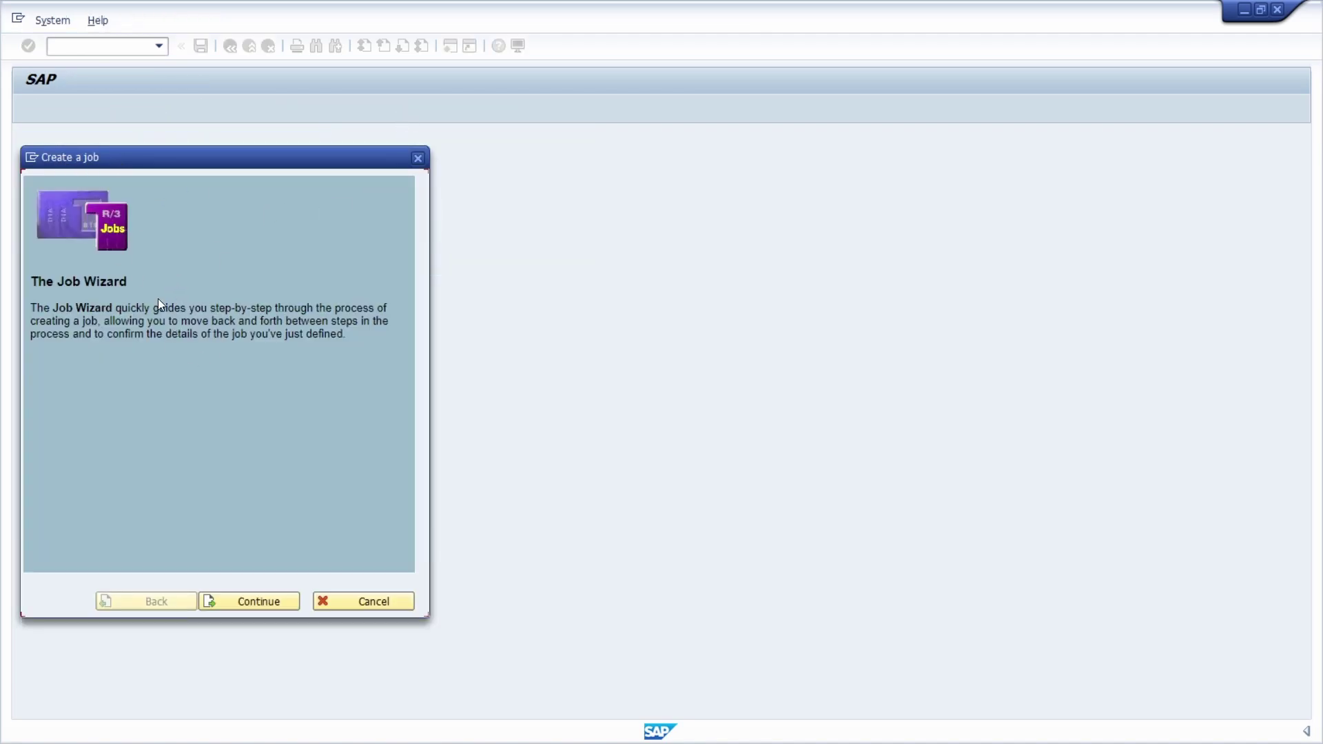
click(259, 599)
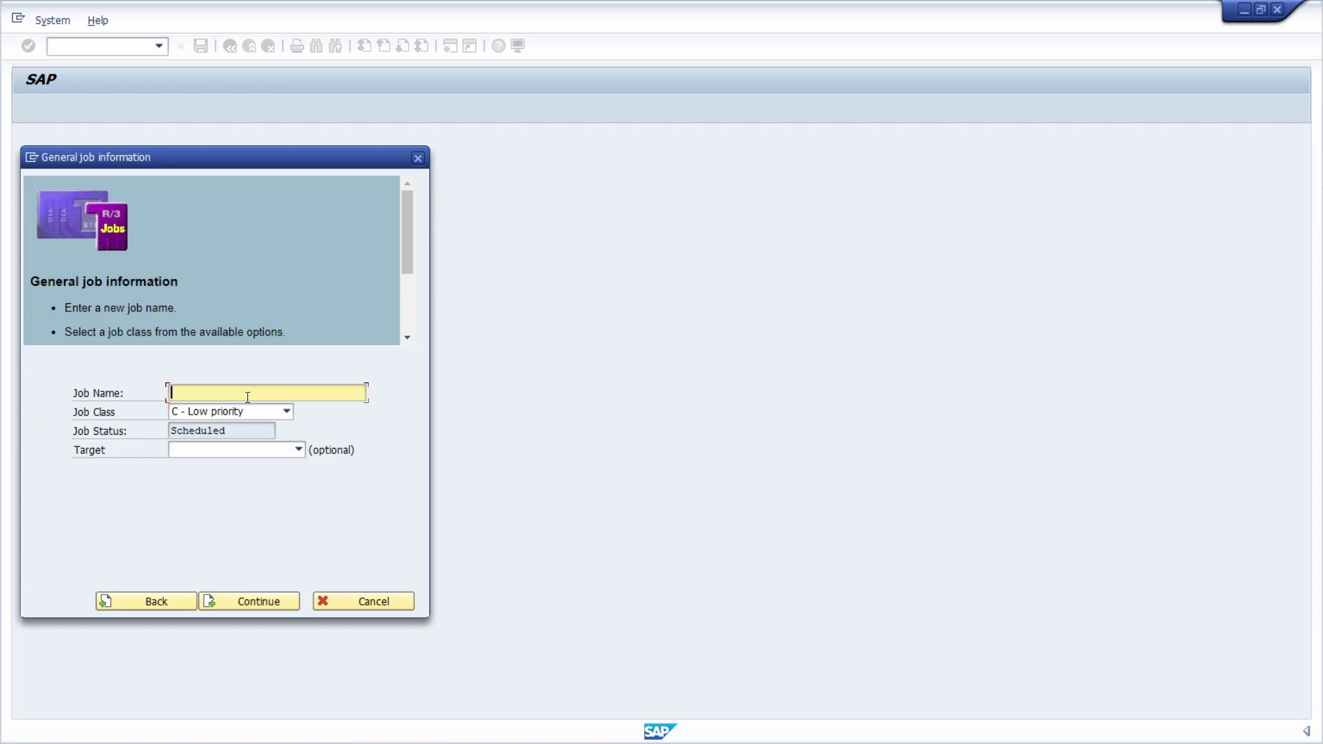
- Name the job ERP_UP_WIZARD, set its job class to C - Low priority and proceed to the job step definition
text(ERP_UP_WIZARD)
click(254, 416)
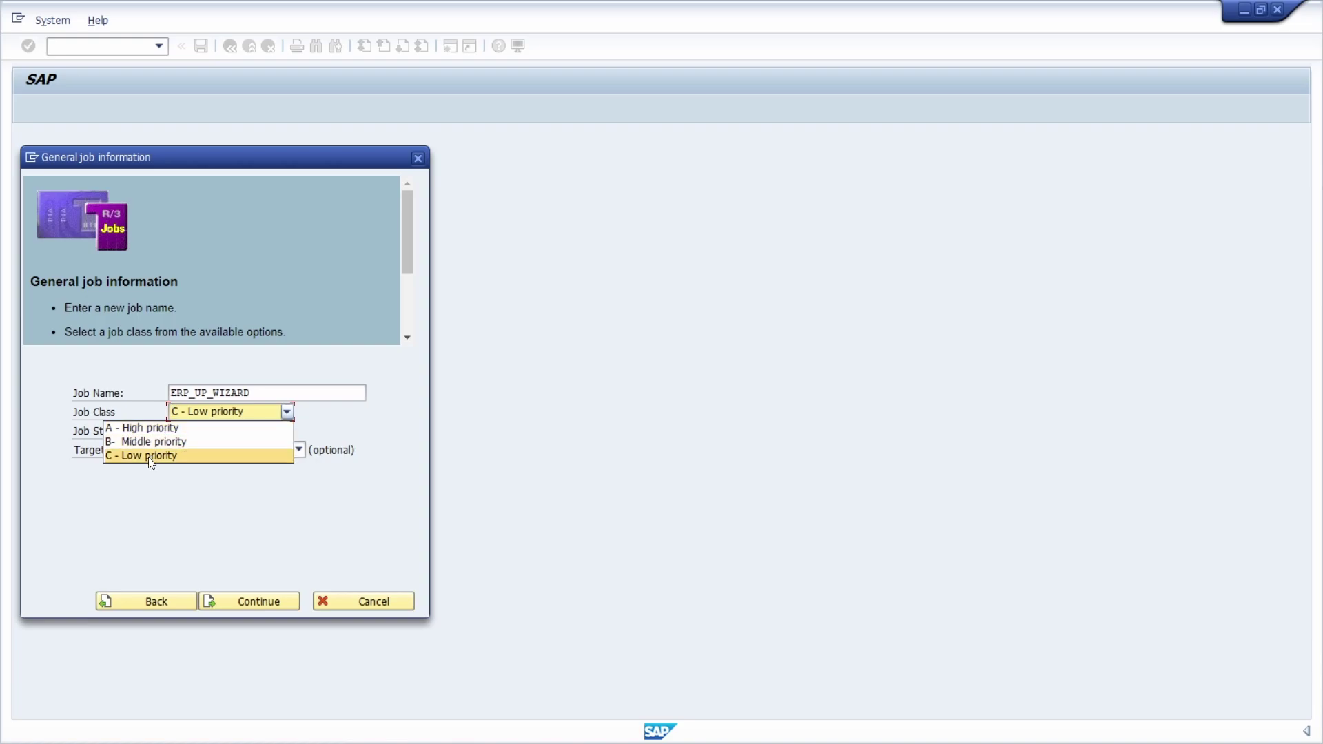
click(177, 457)
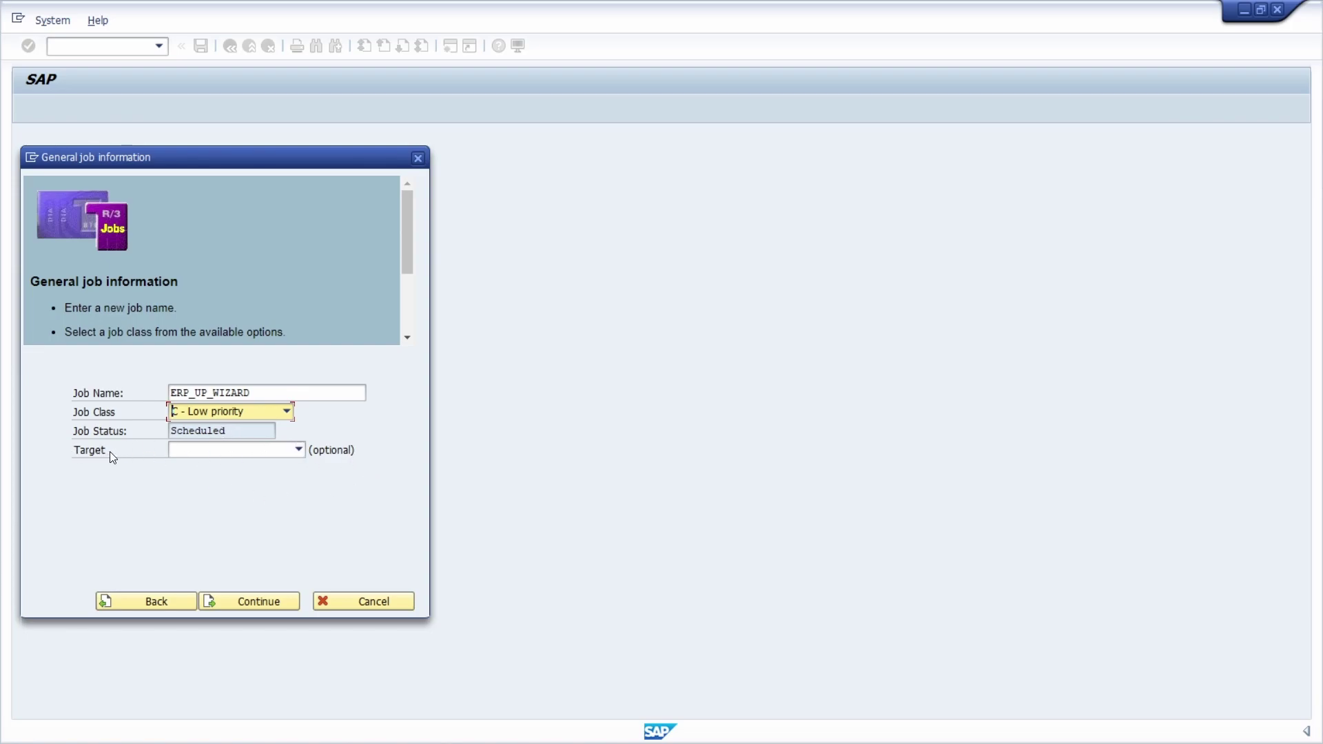
click(259, 602)
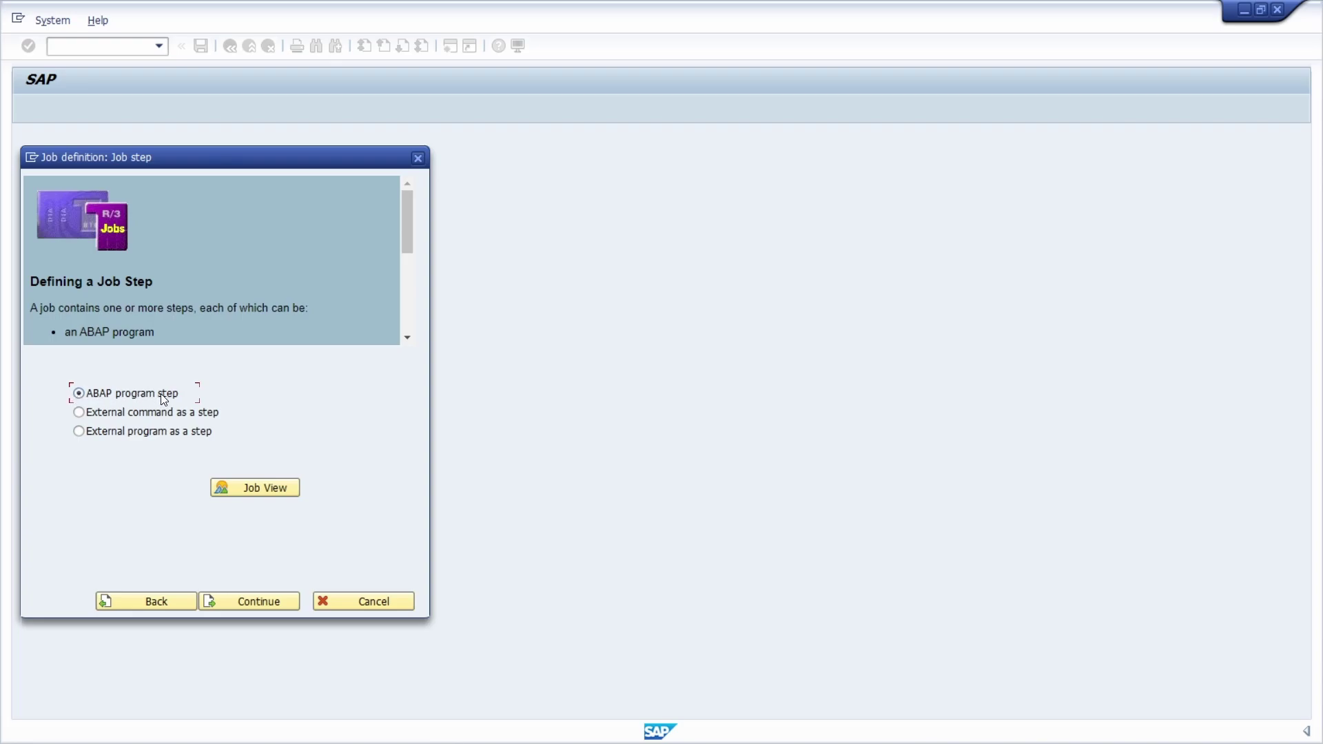
- Choose an ABAP program step as the job step type and proceed to its definition
click(101, 413)
click(100, 398)
click(247, 605)
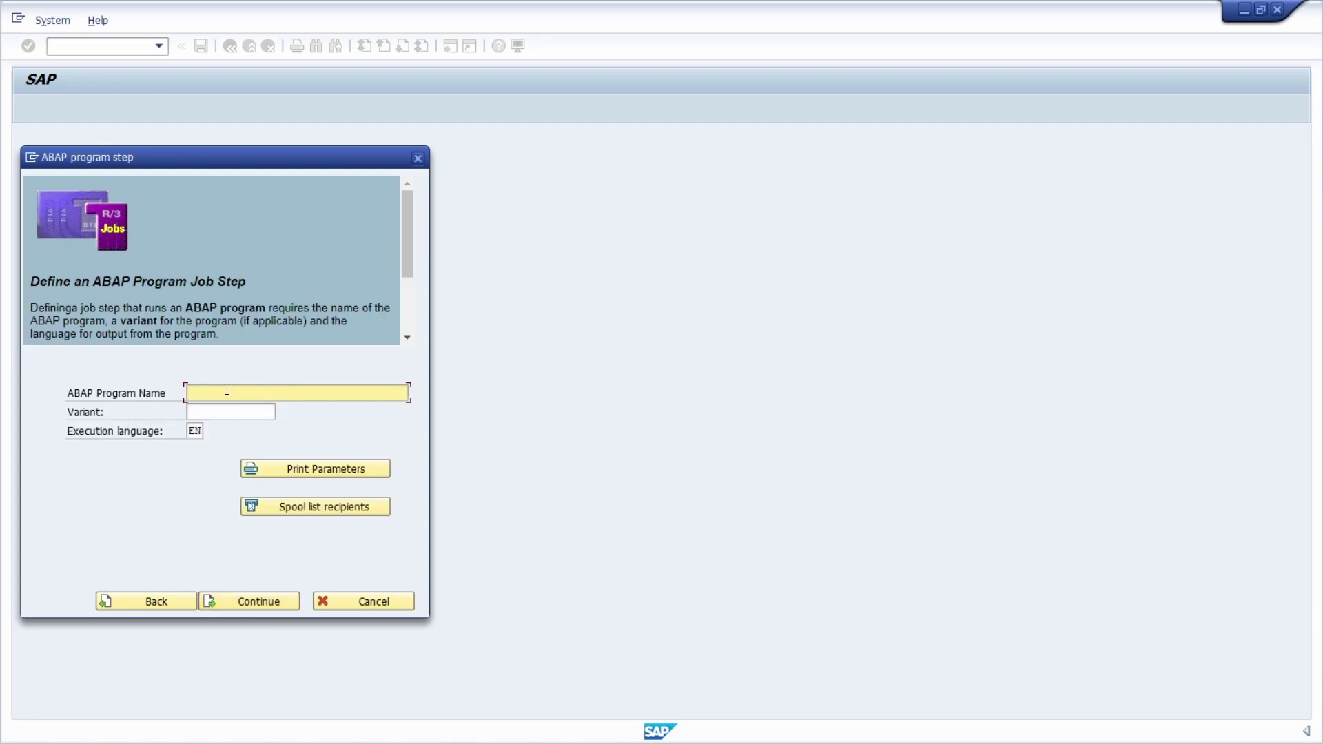
- Open the ABAP Editor (SE38) in a new GUI window and display the source code of program Z_UNLOCK_USER
click(32, 157)
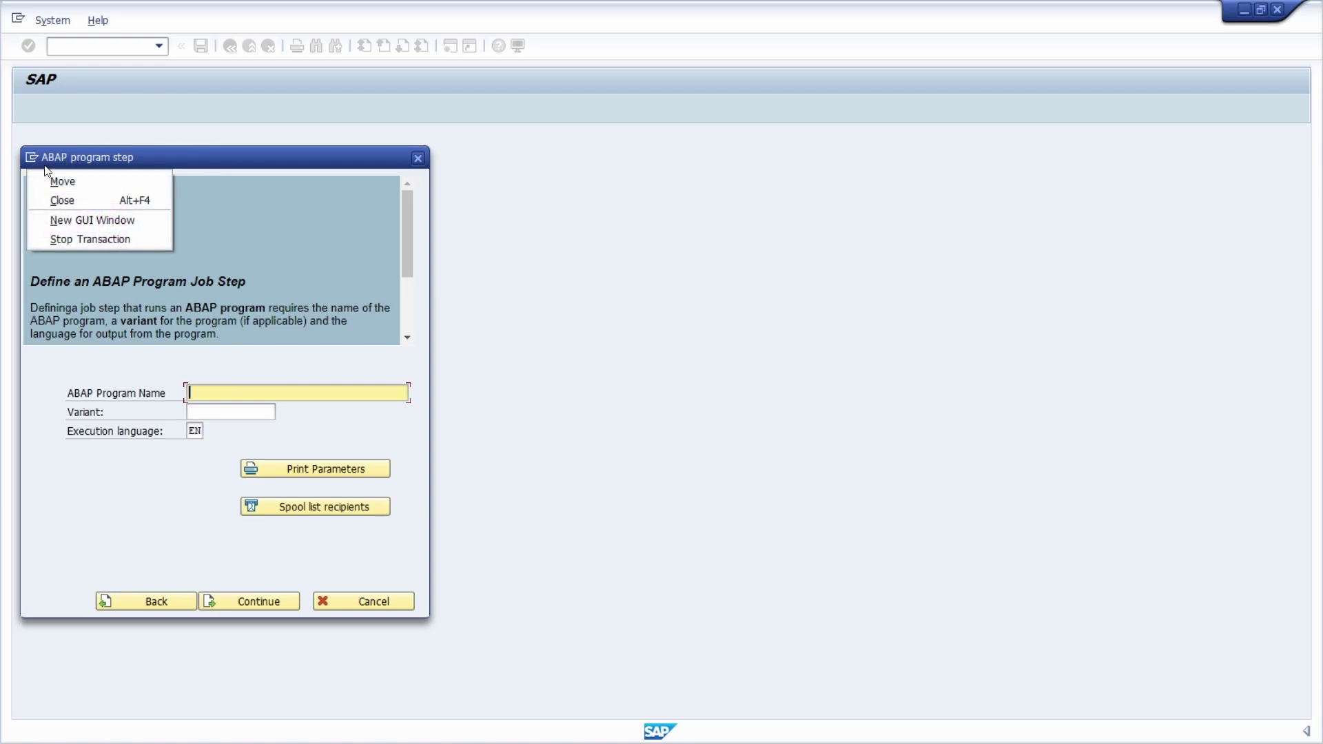
click(100, 220)
text(se38)
key(Return)
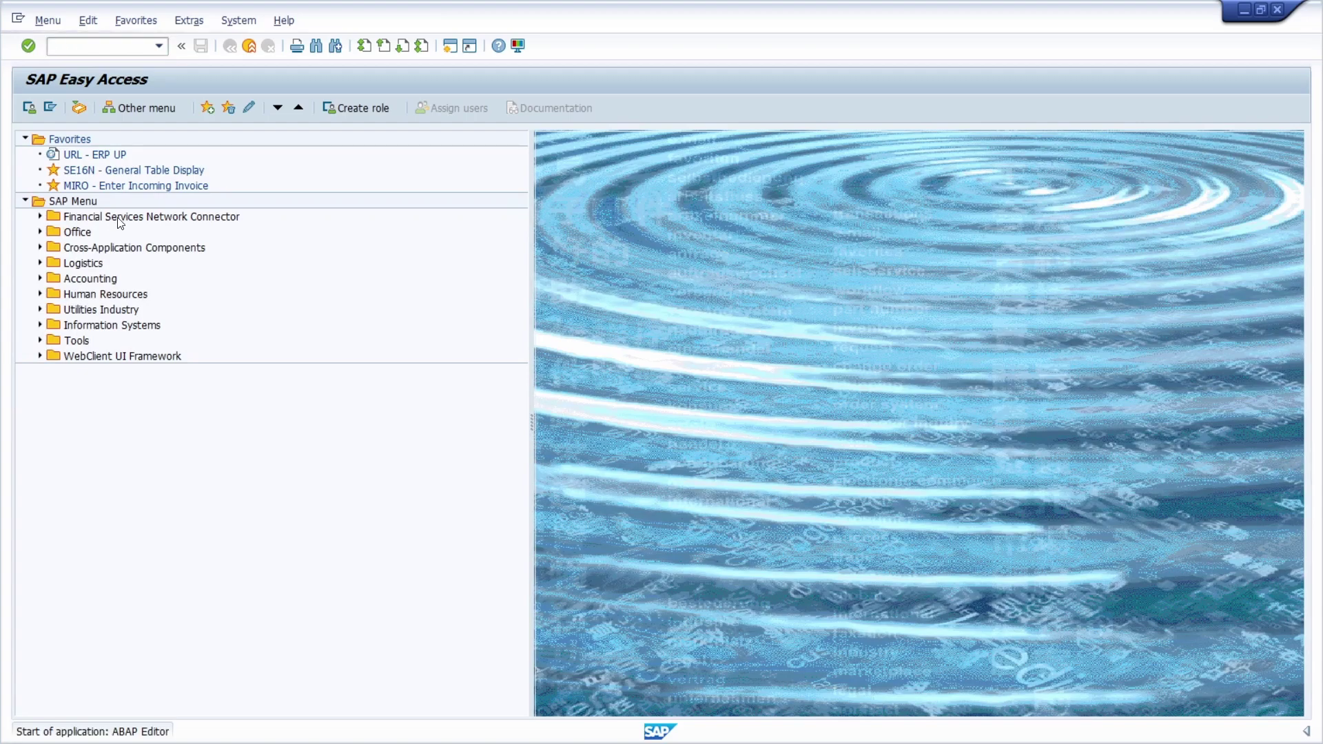
click(223, 174)
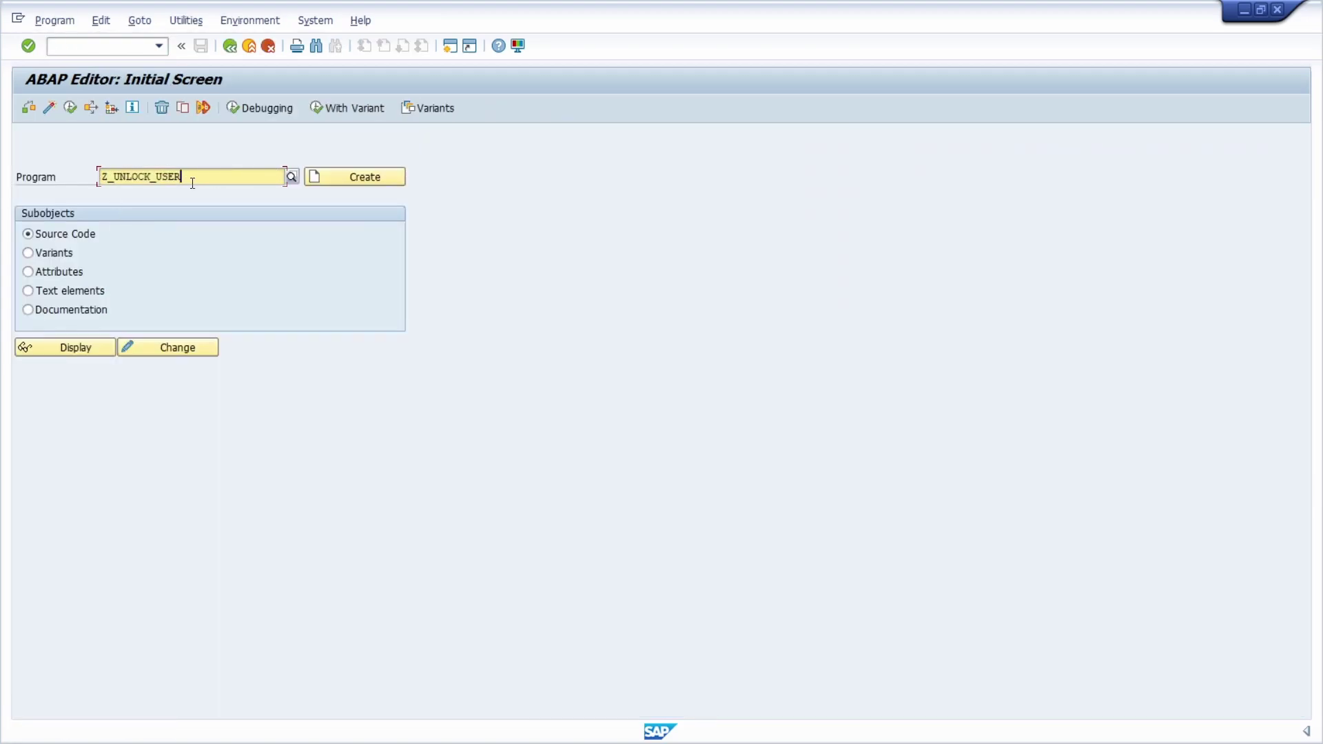
click(93, 346)
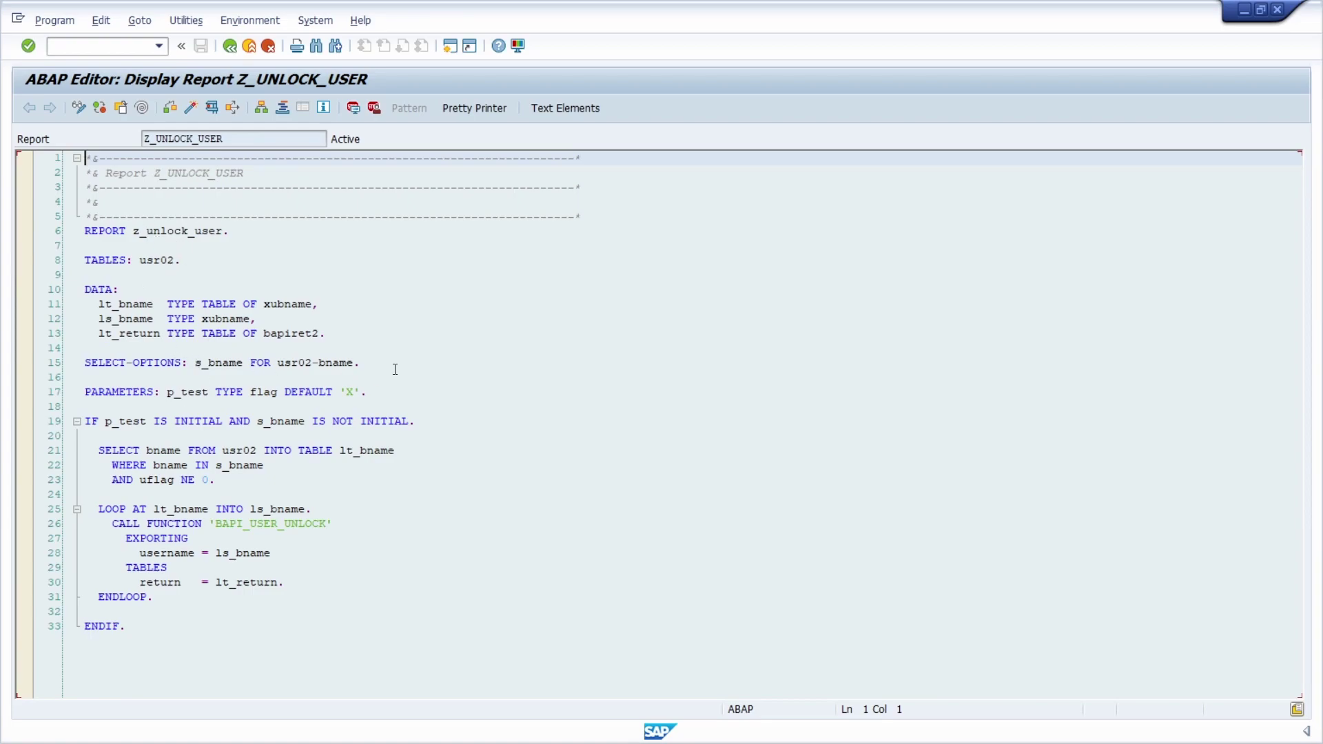
- Examine the Z_UNLOCK_USER code: selection options, test parameter, IF condition, usr02 selection and BAPI_USER_UNLOCK call, and return to the editor's initial screen
drag(395, 370, 76, 366)
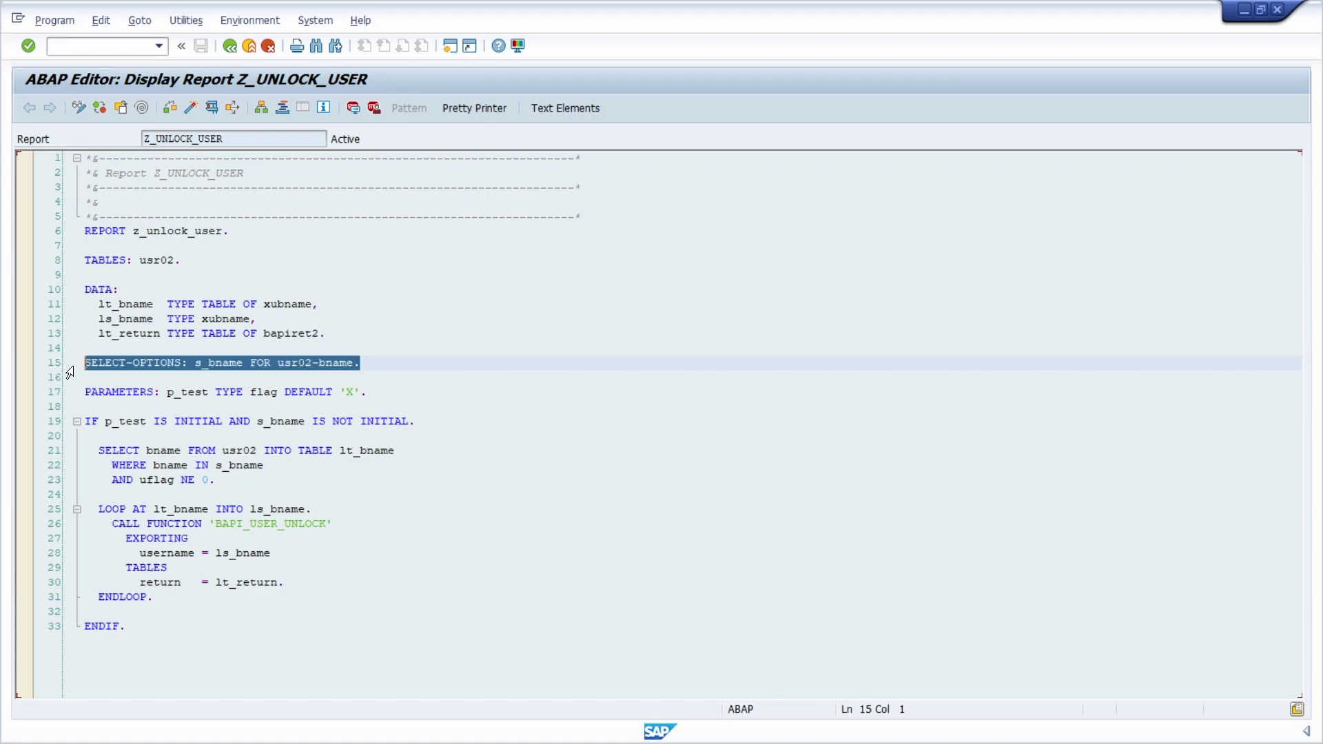
drag(372, 393, 82, 397)
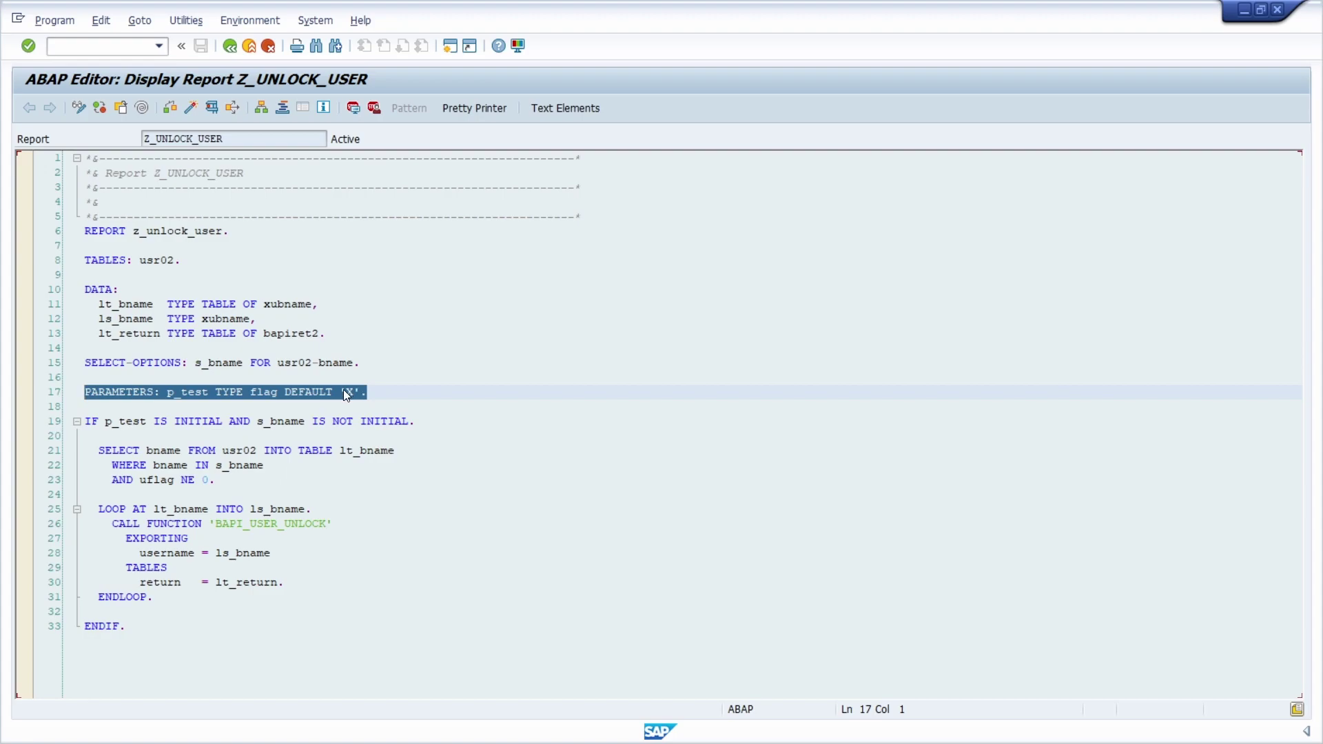
click(379, 392)
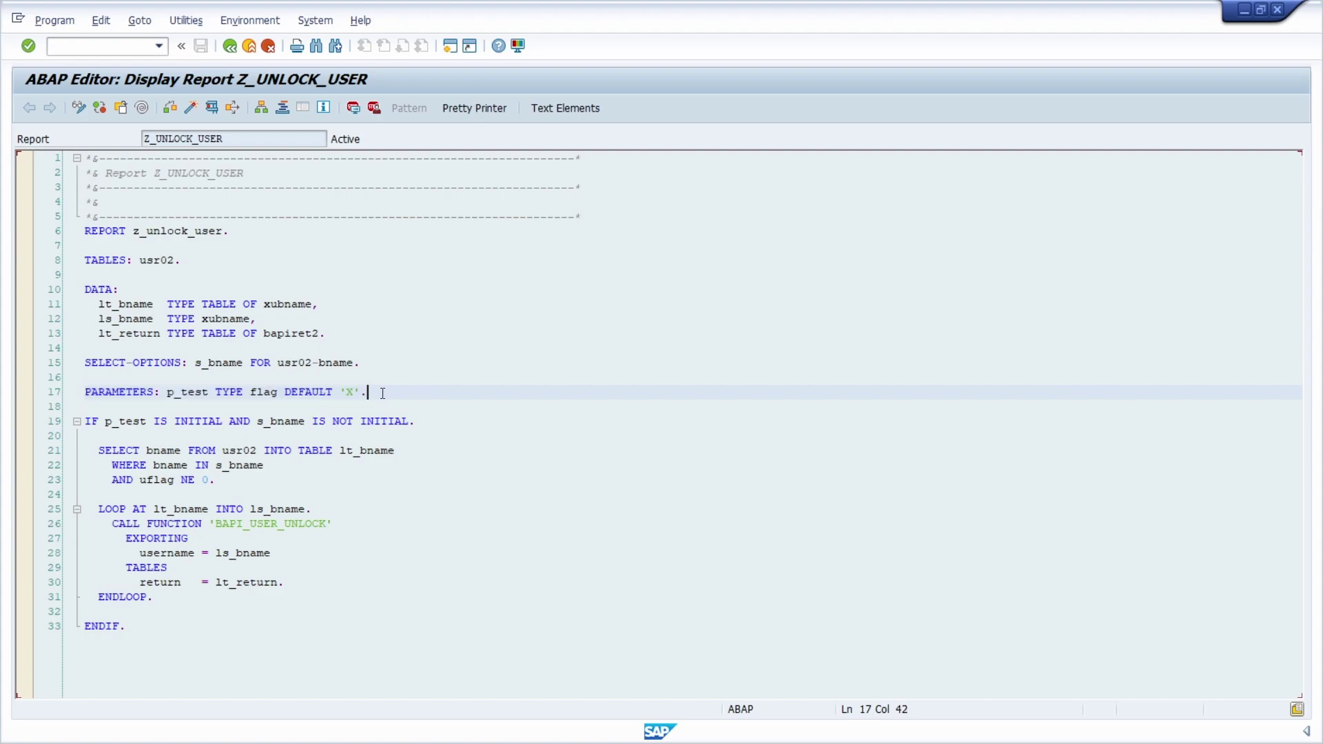
drag(401, 393, 101, 390)
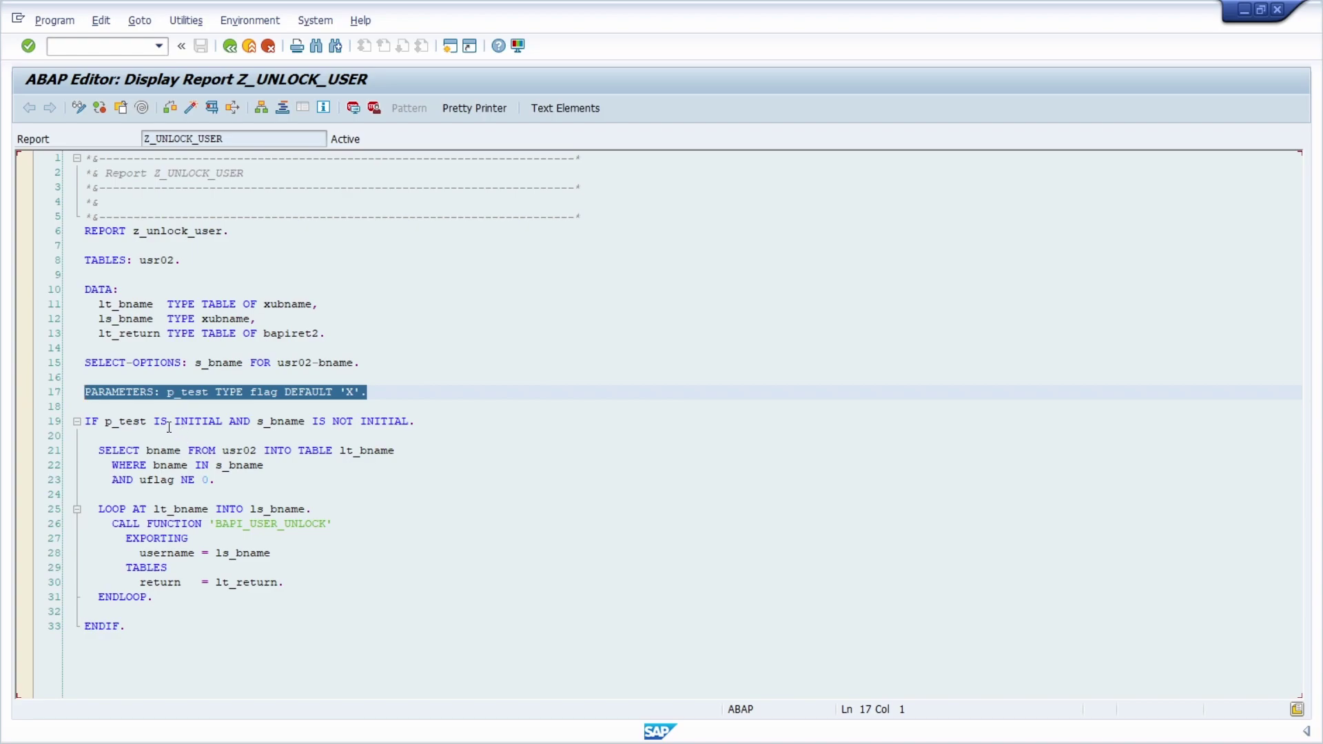
drag(457, 430, 85, 421)
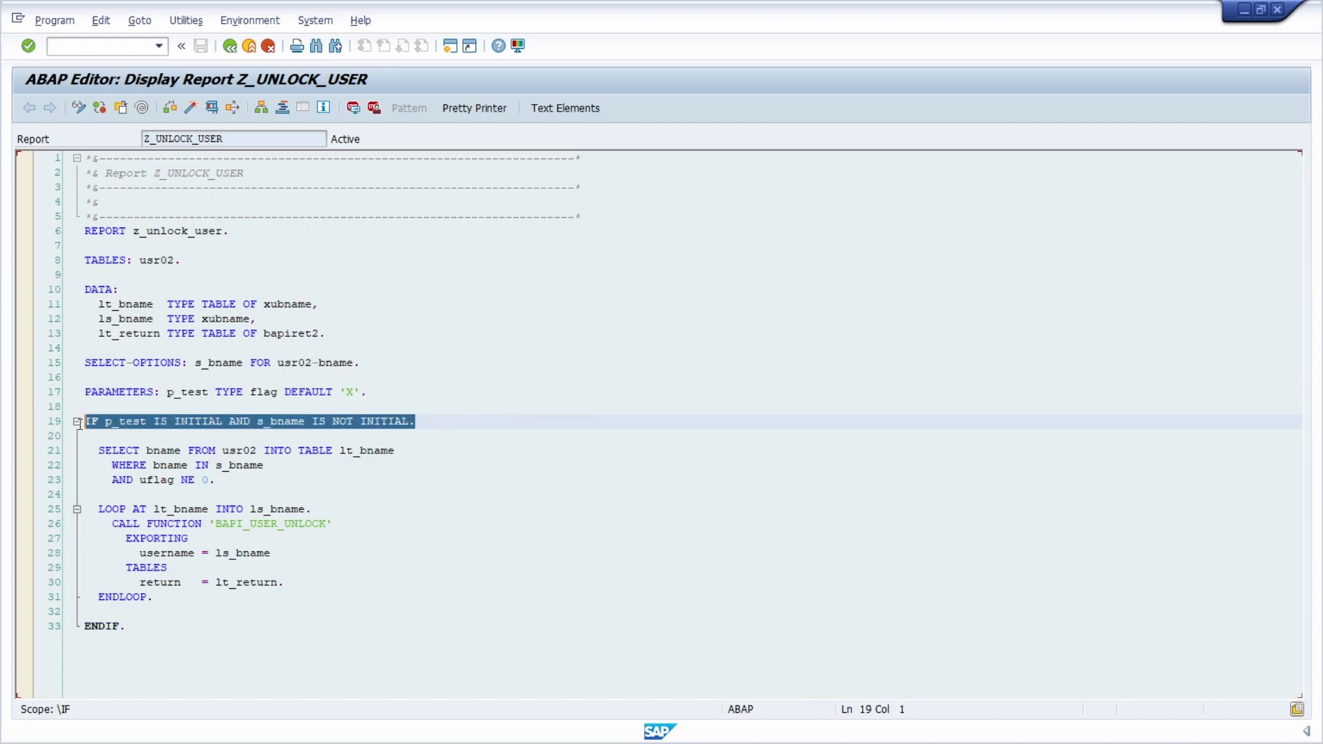
click(267, 429)
drag(258, 422, 302, 423)
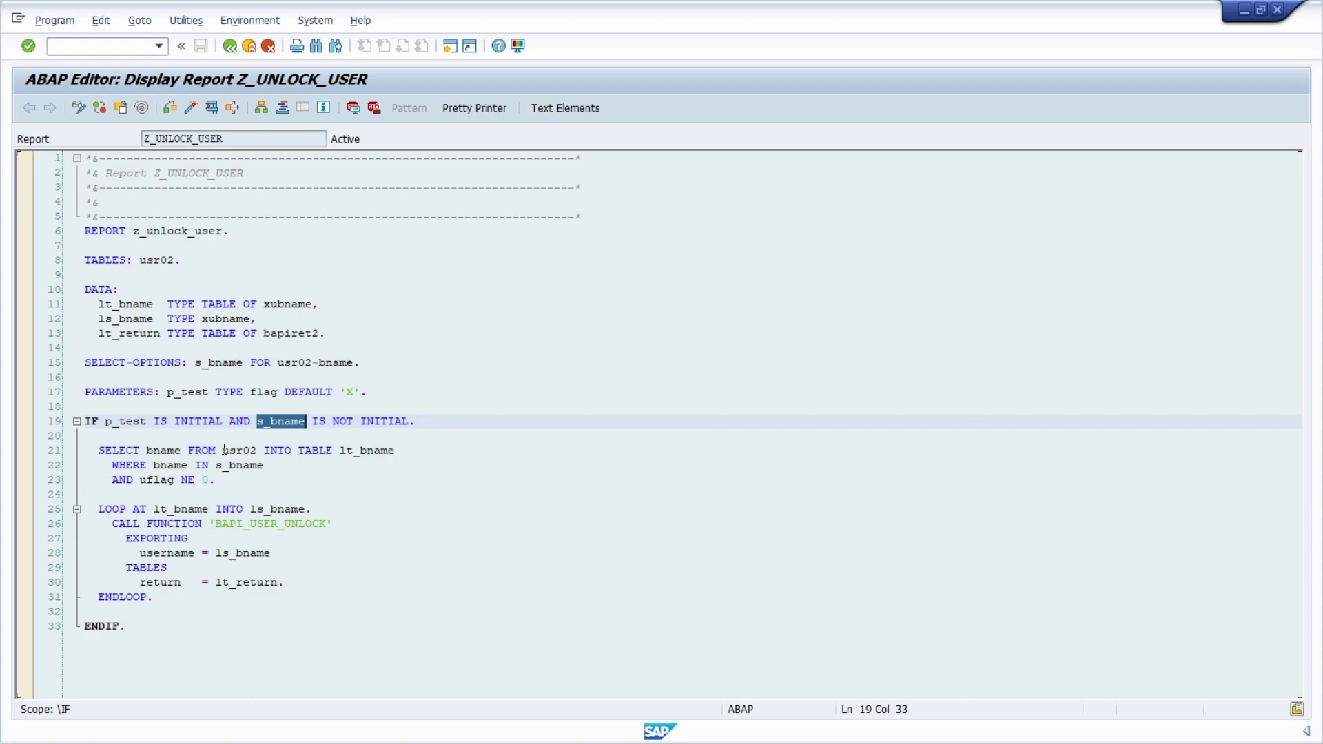
drag(224, 450, 258, 450)
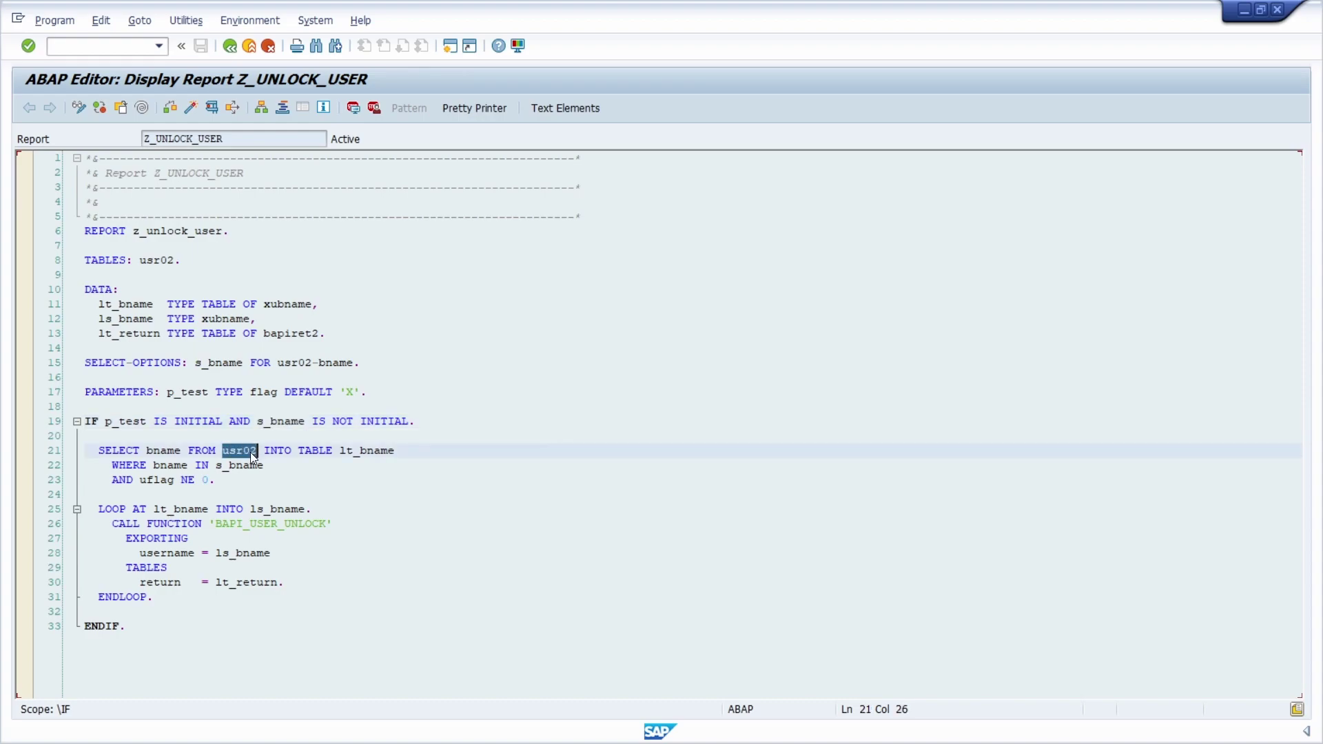
drag(210, 478, 141, 480)
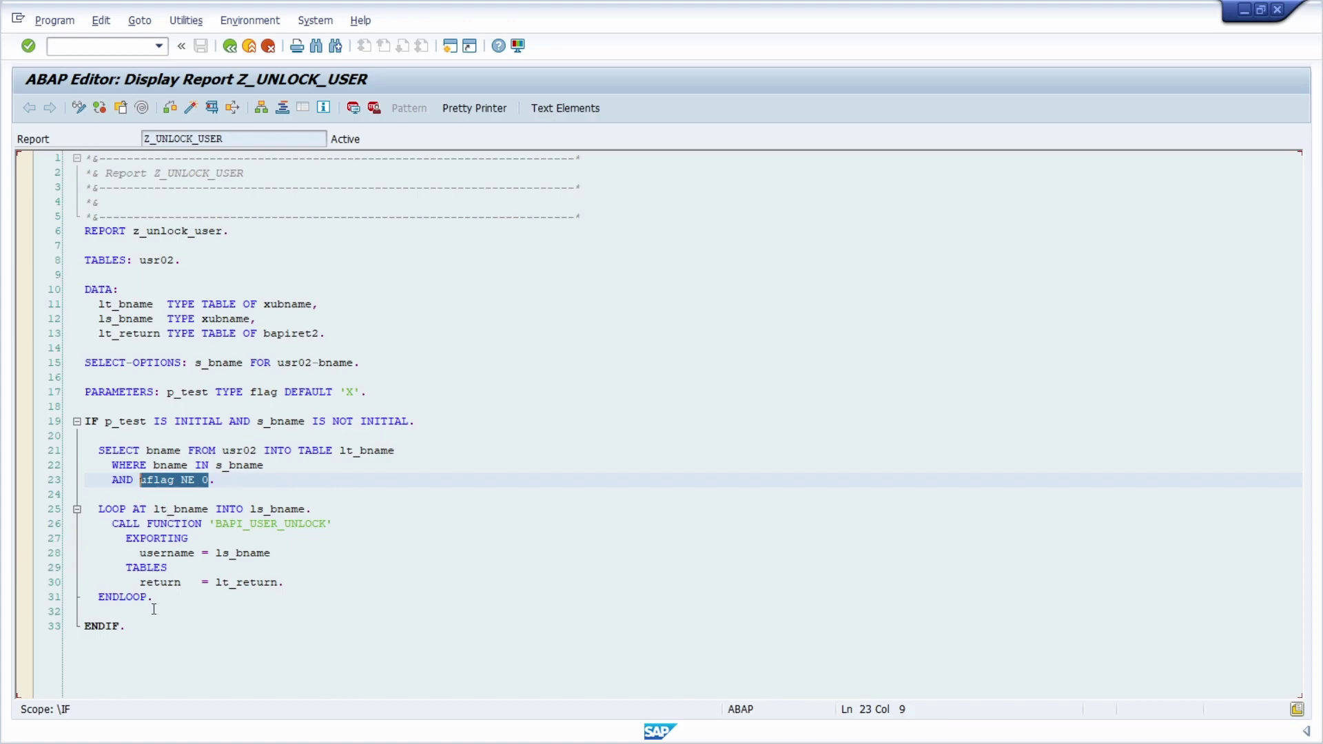
drag(215, 524, 334, 524)
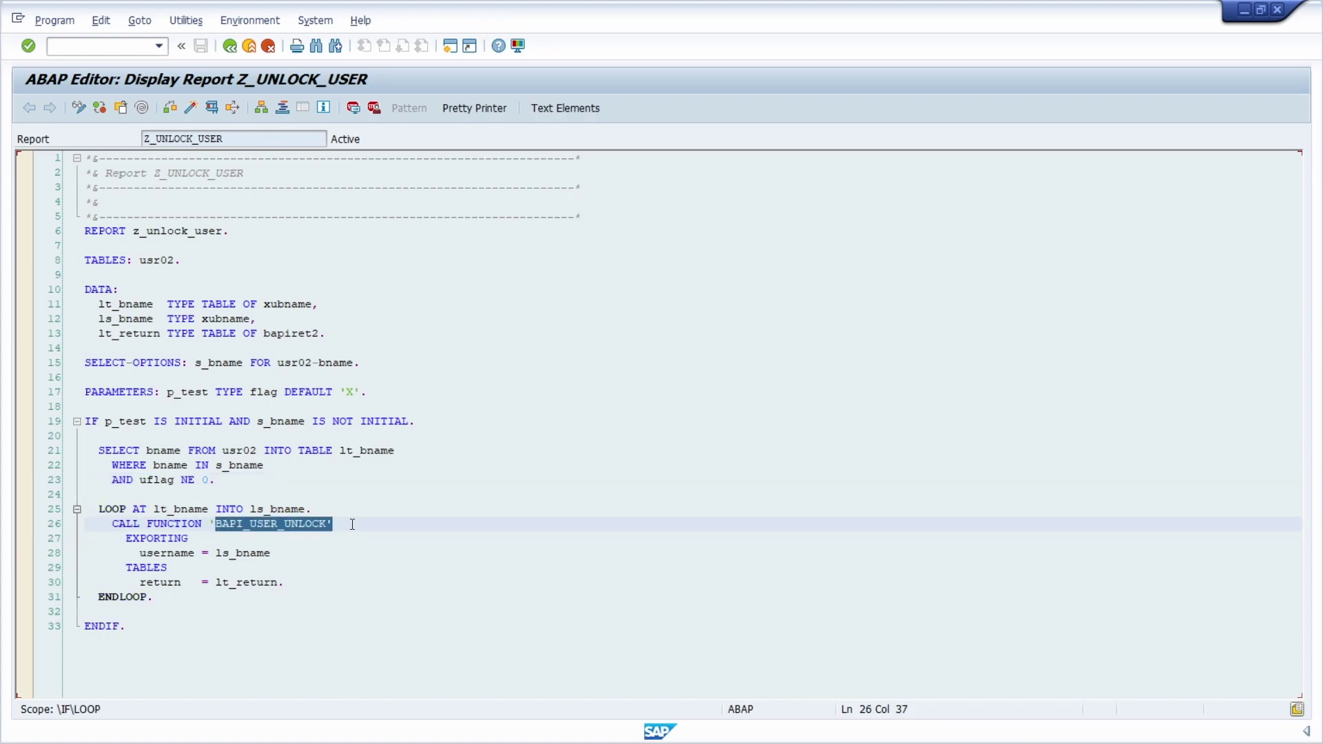
click(361, 363)
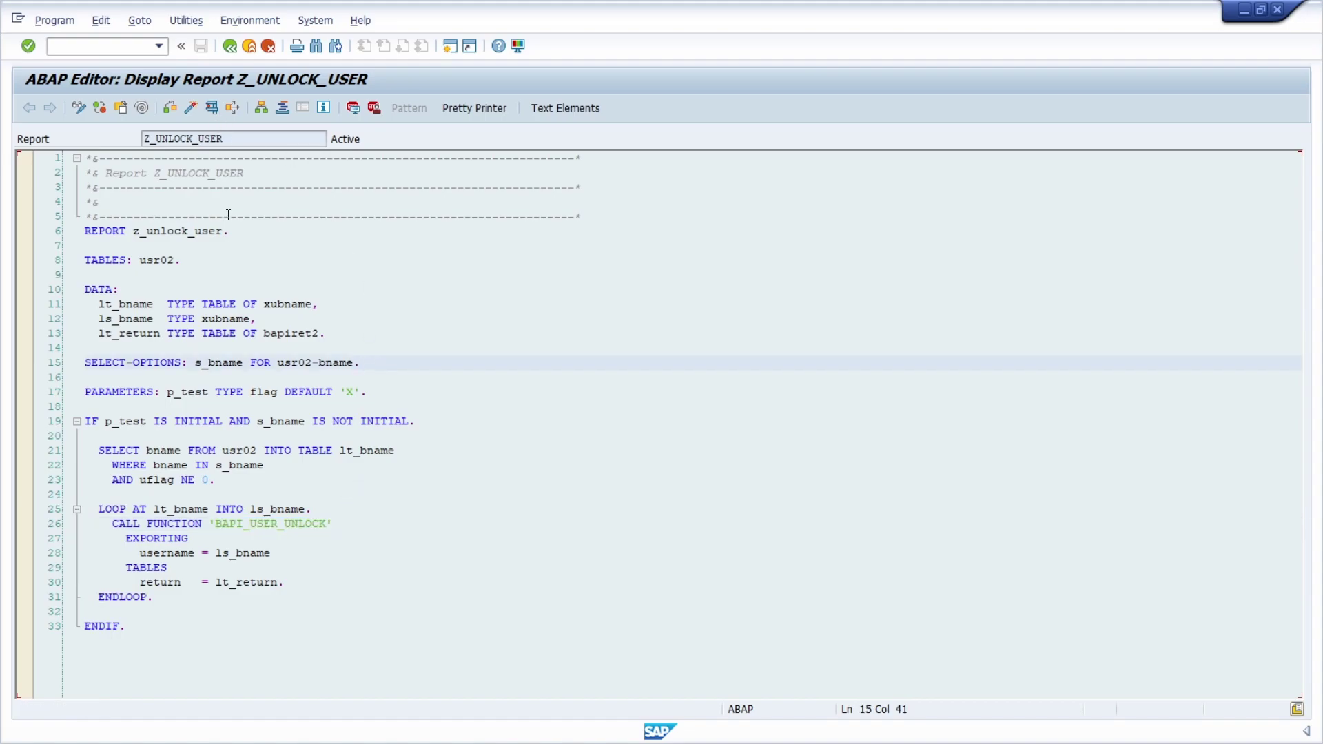
key(F3)
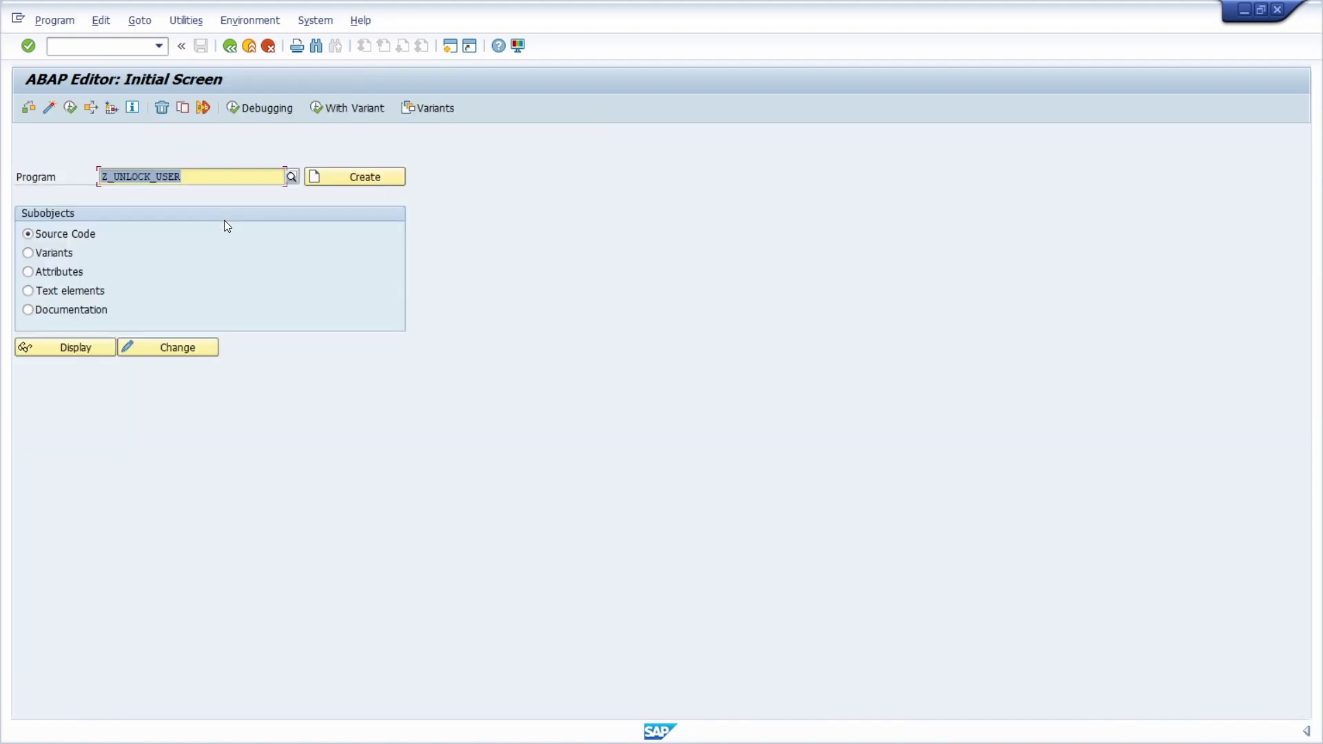
- Open Z_UNLOCK_USER with variant TEST, check the user and test selections, and return without executing it
click(342, 109)
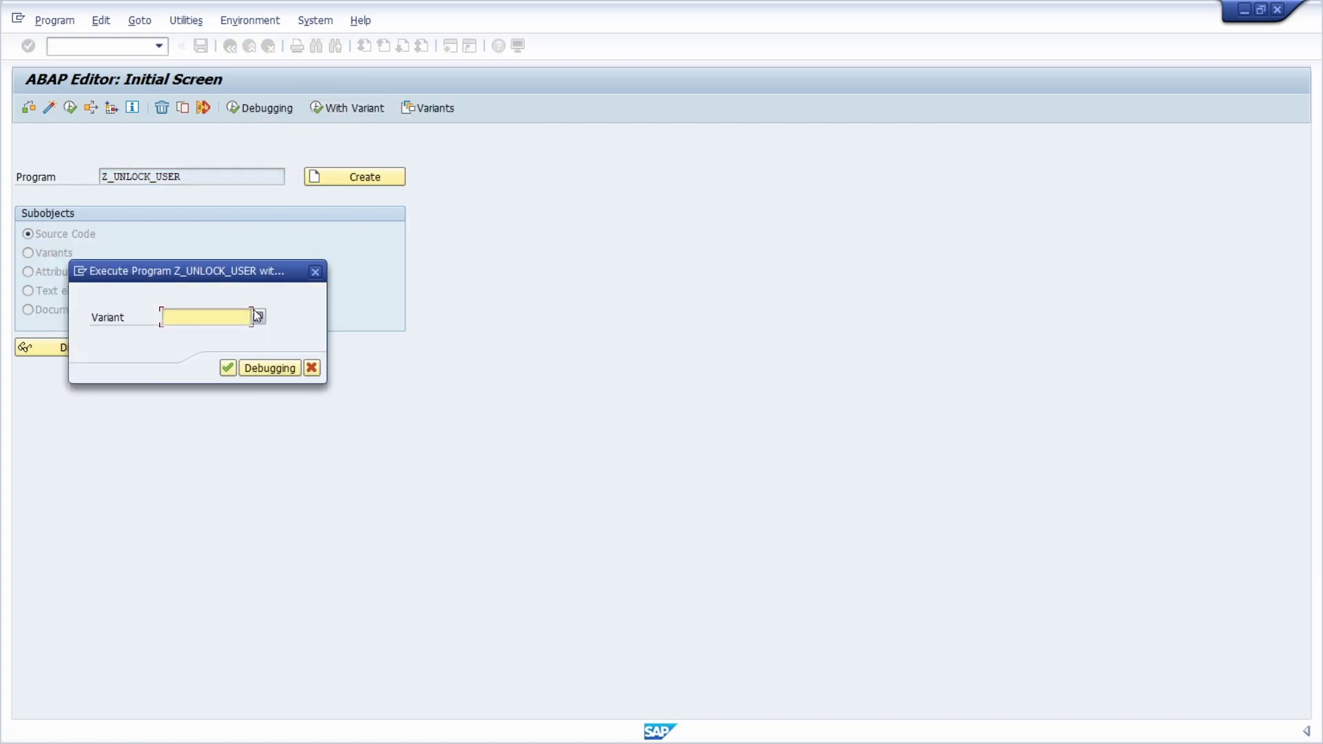
click(258, 316)
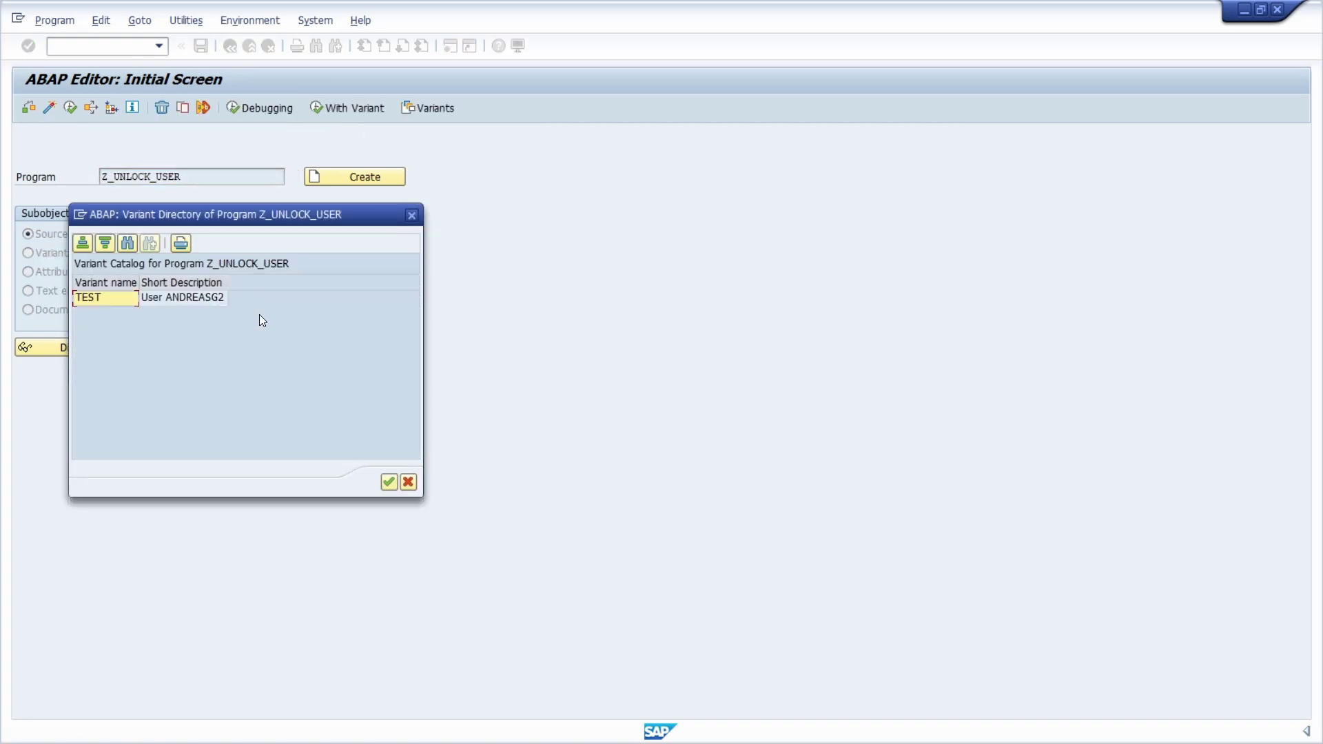
double_click(106, 299)
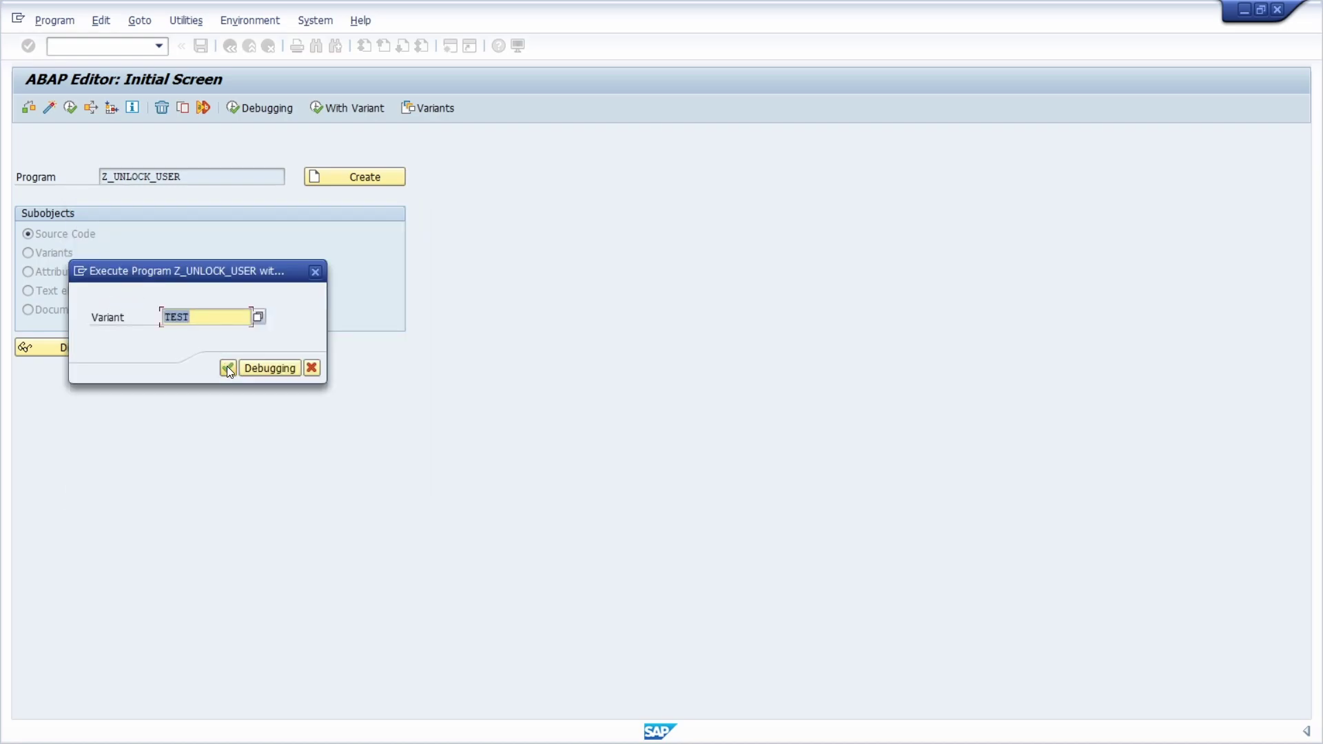
click(228, 367)
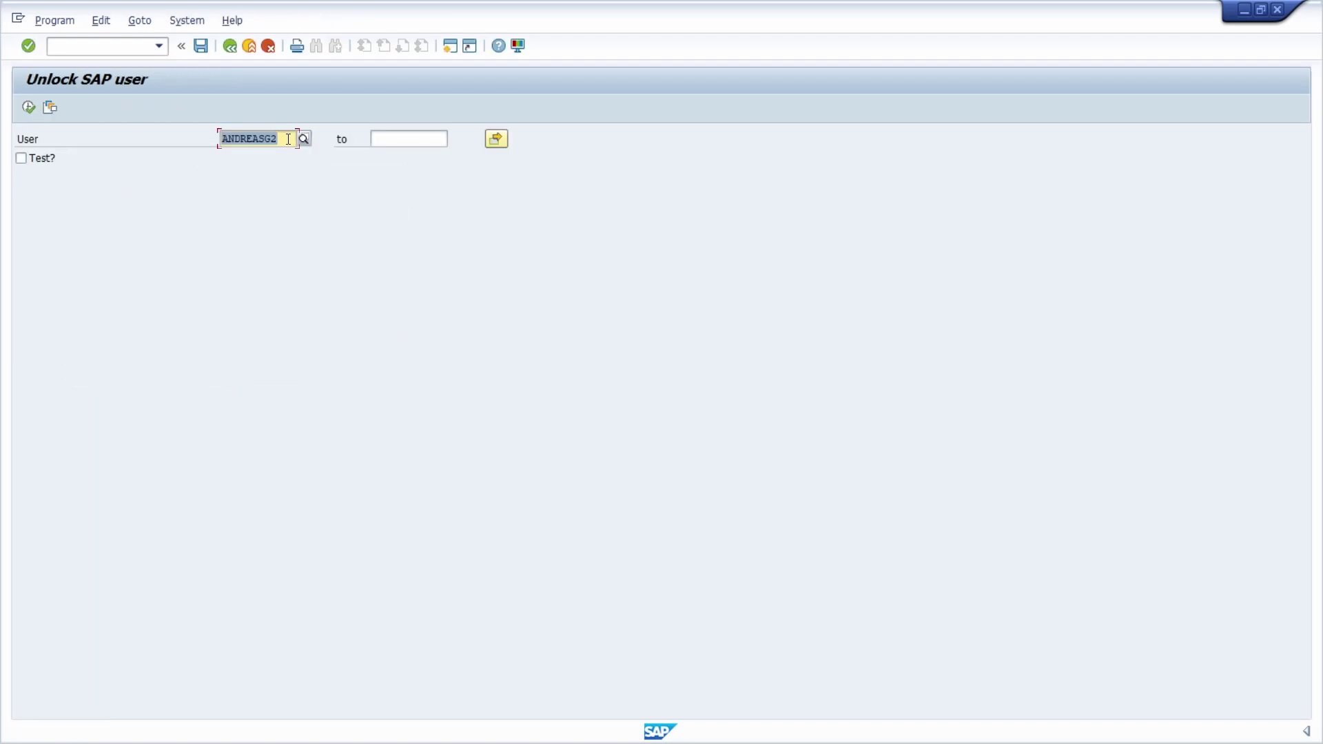
drag(288, 139, 225, 141)
click(230, 46)
- Copy the program name Z_UNLOCK_USER from the ABAP Editor into the job wizard's ABAP program name
click(193, 180)
double_click(193, 181)
key(ctrl+c)
click(151, 177)
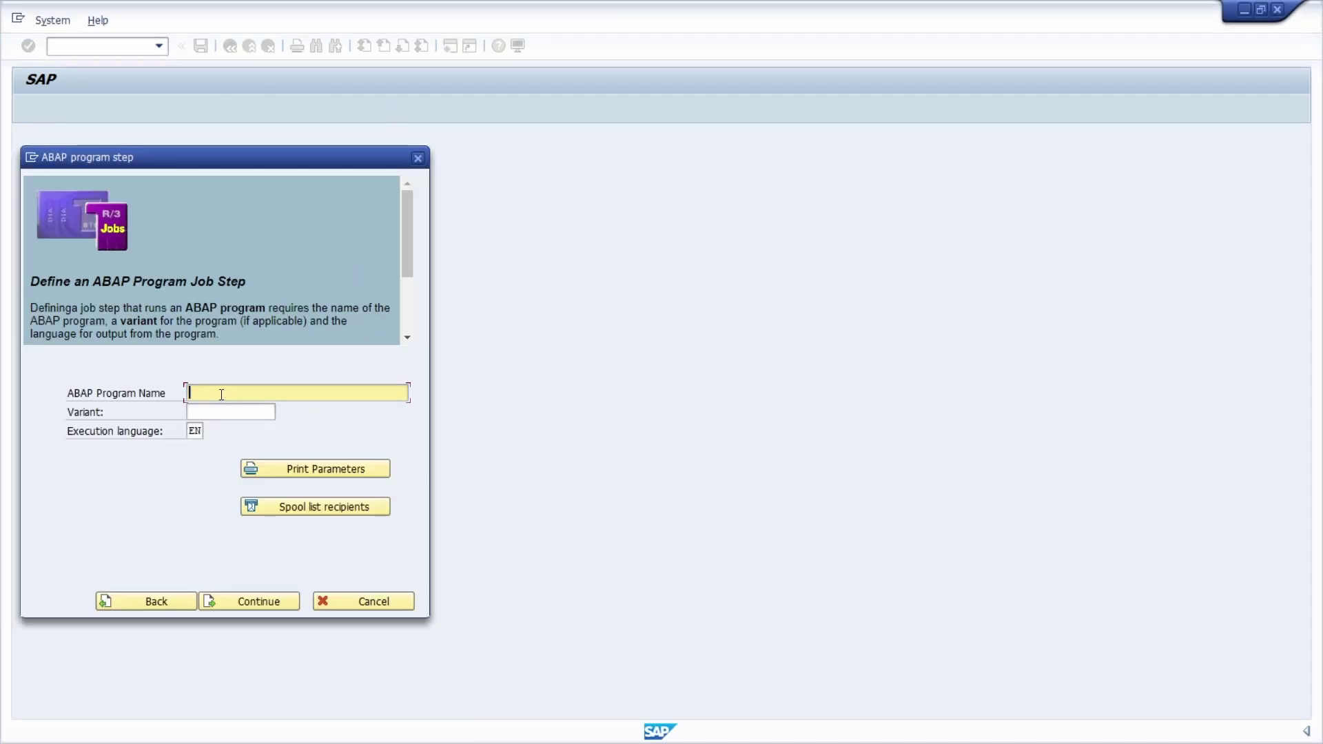
key(ctrl+v)
- Assign the variant TEST to the ABAP program step and proceed to the multi-step option
click(223, 413)
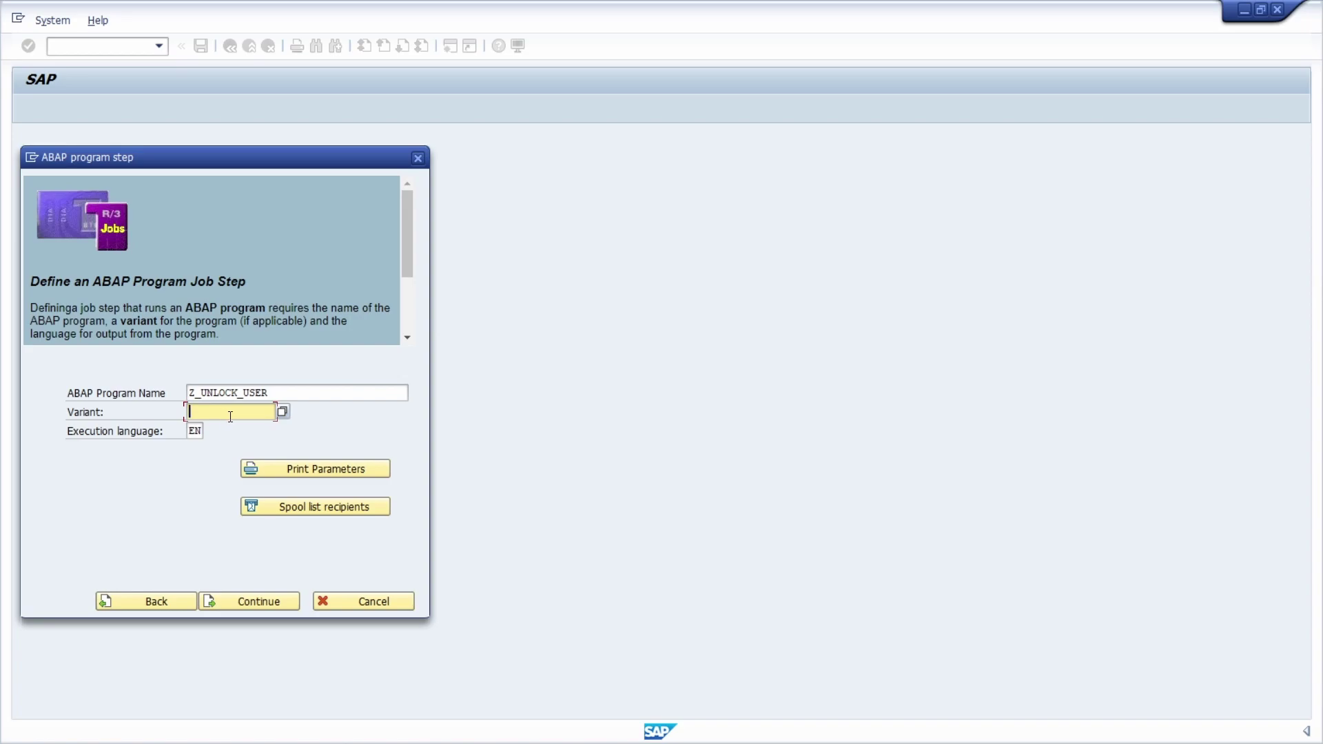
click(282, 412)
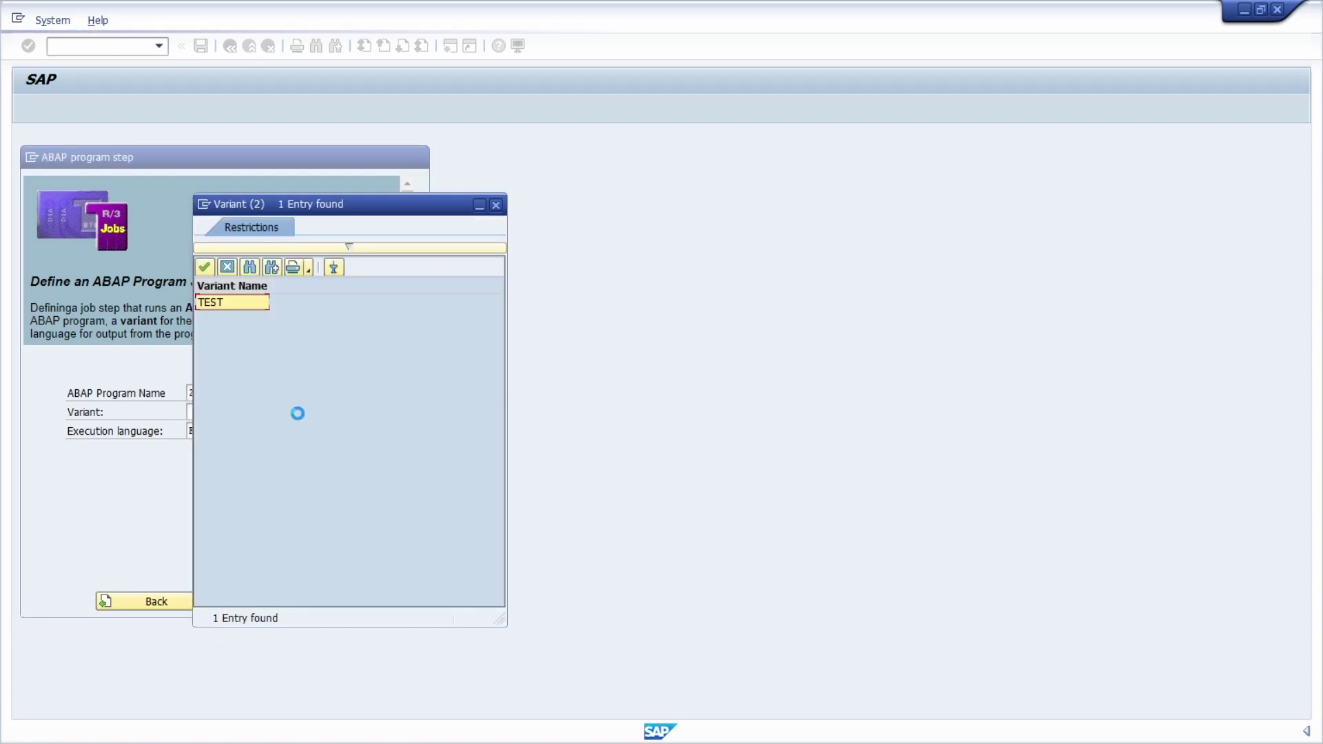
double_click(216, 302)
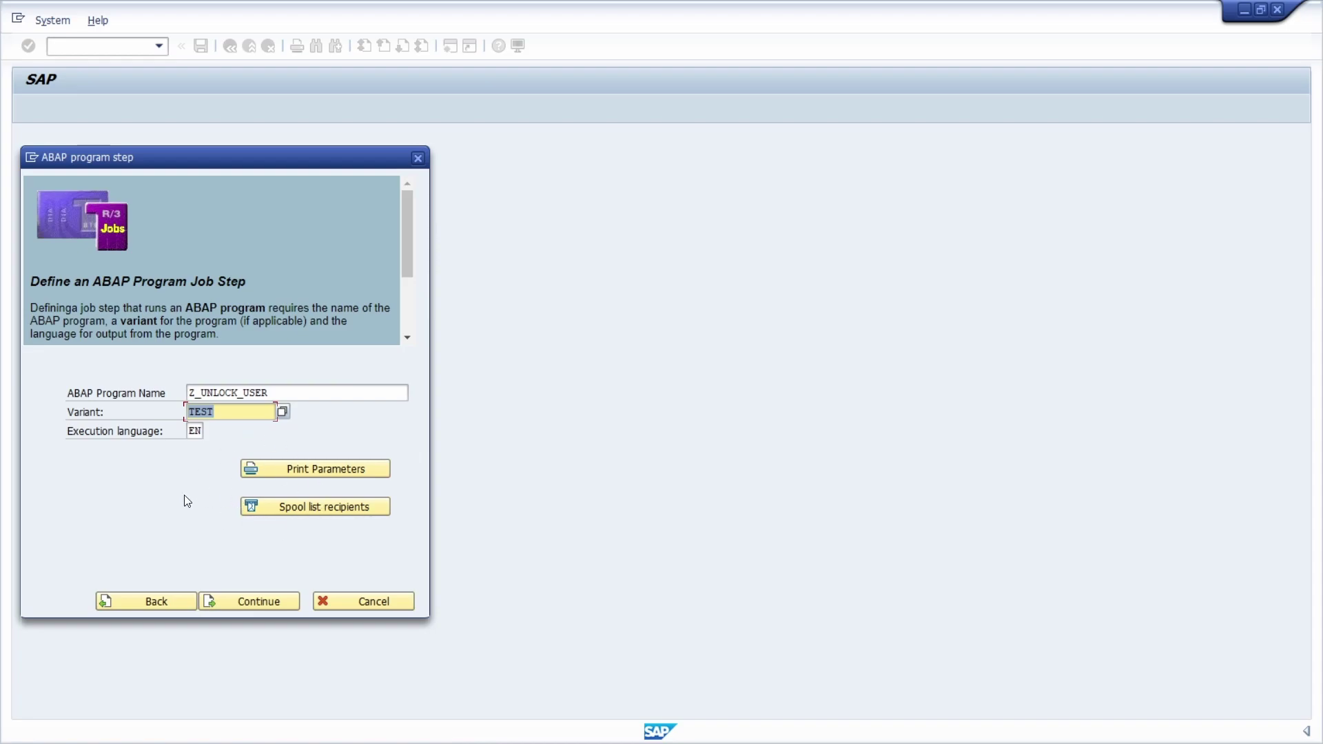
click(256, 602)
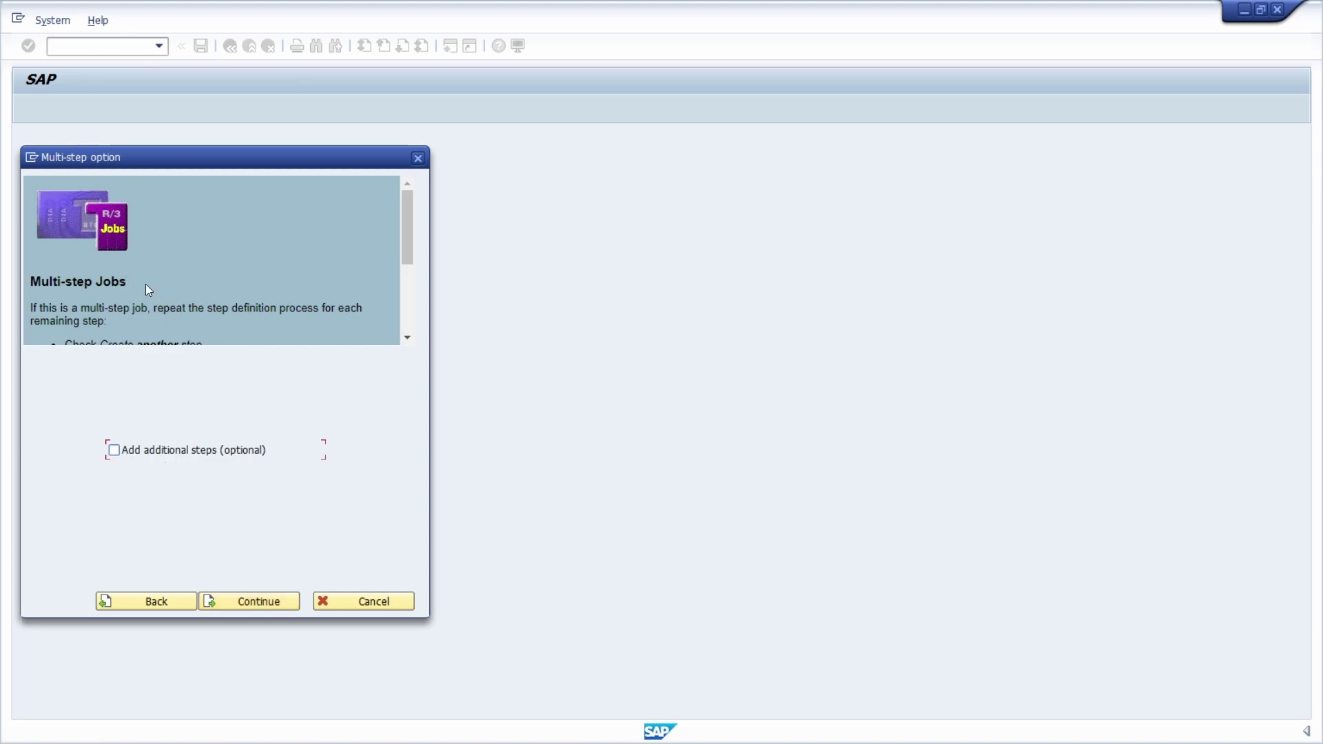
- Read the multi-step instructions, proceed without adding further steps, and review the explanation of the start conditions
scroll(146, 285, down, 3)
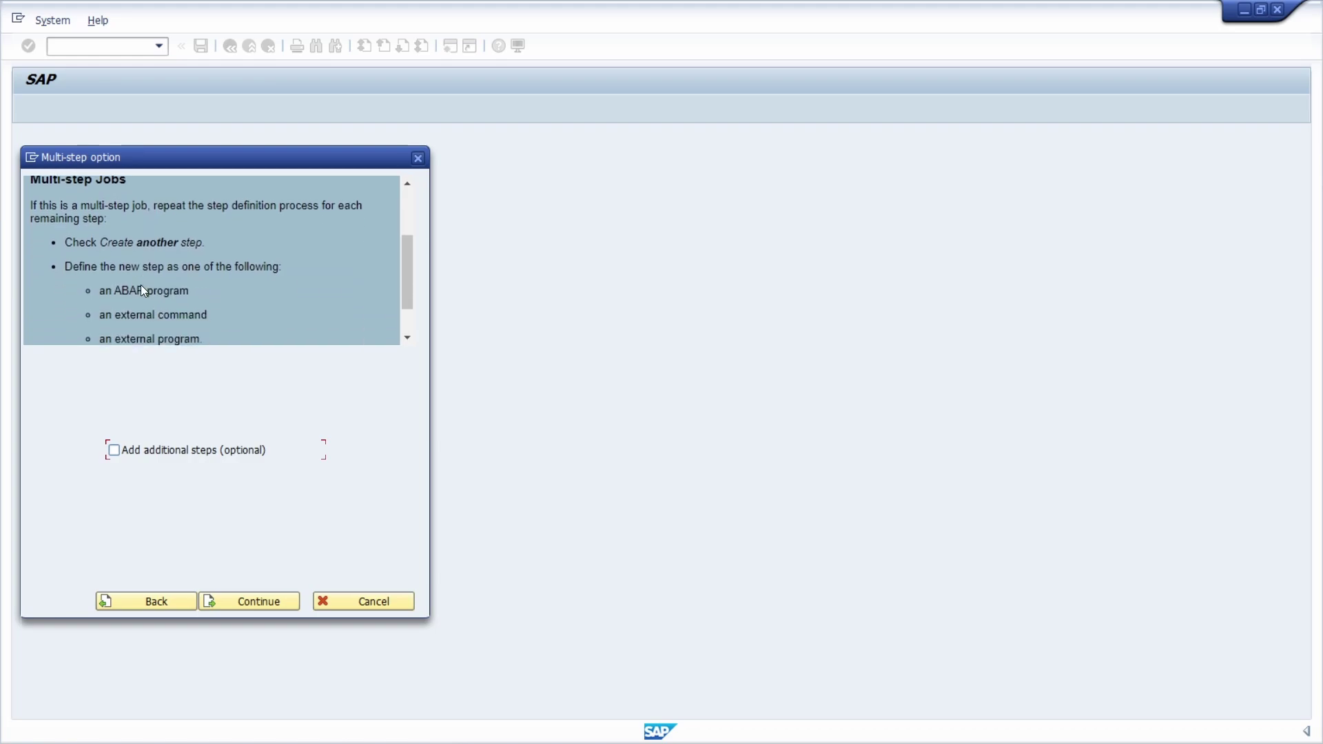
scroll(141, 285, down, 2)
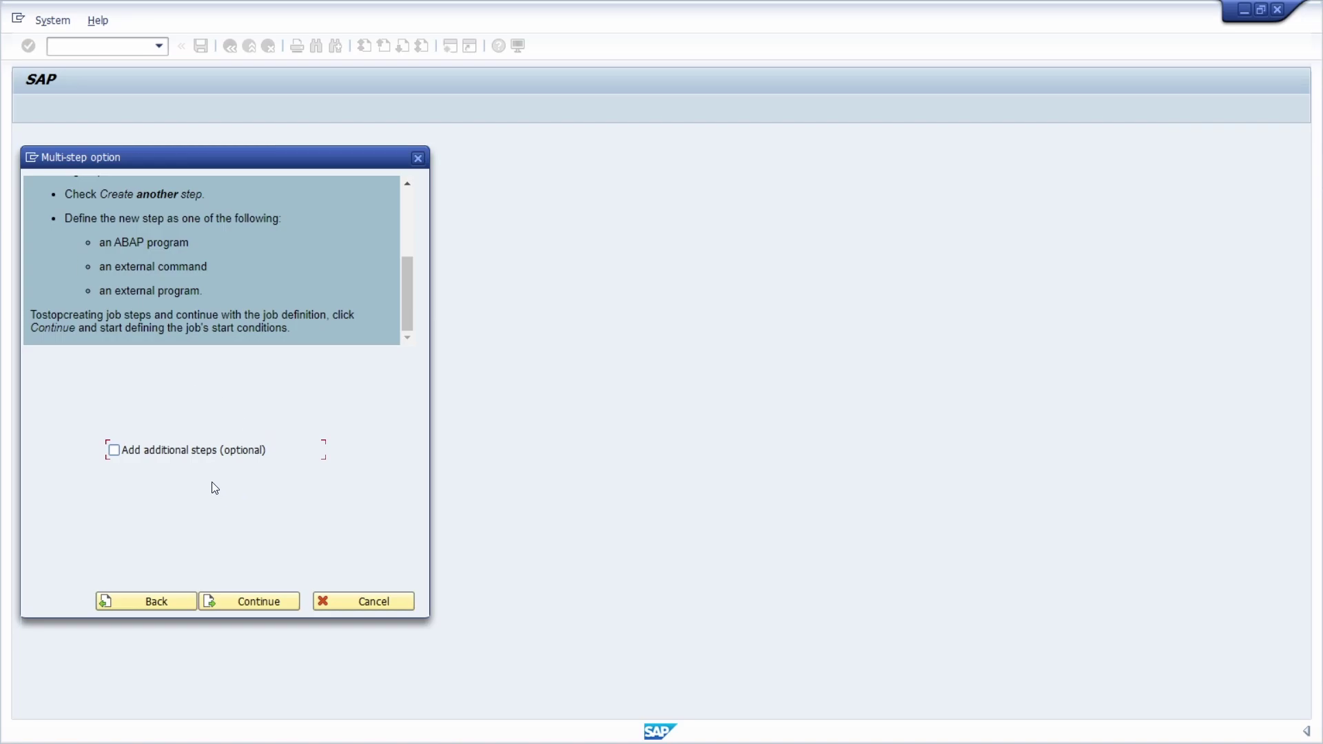
click(256, 605)
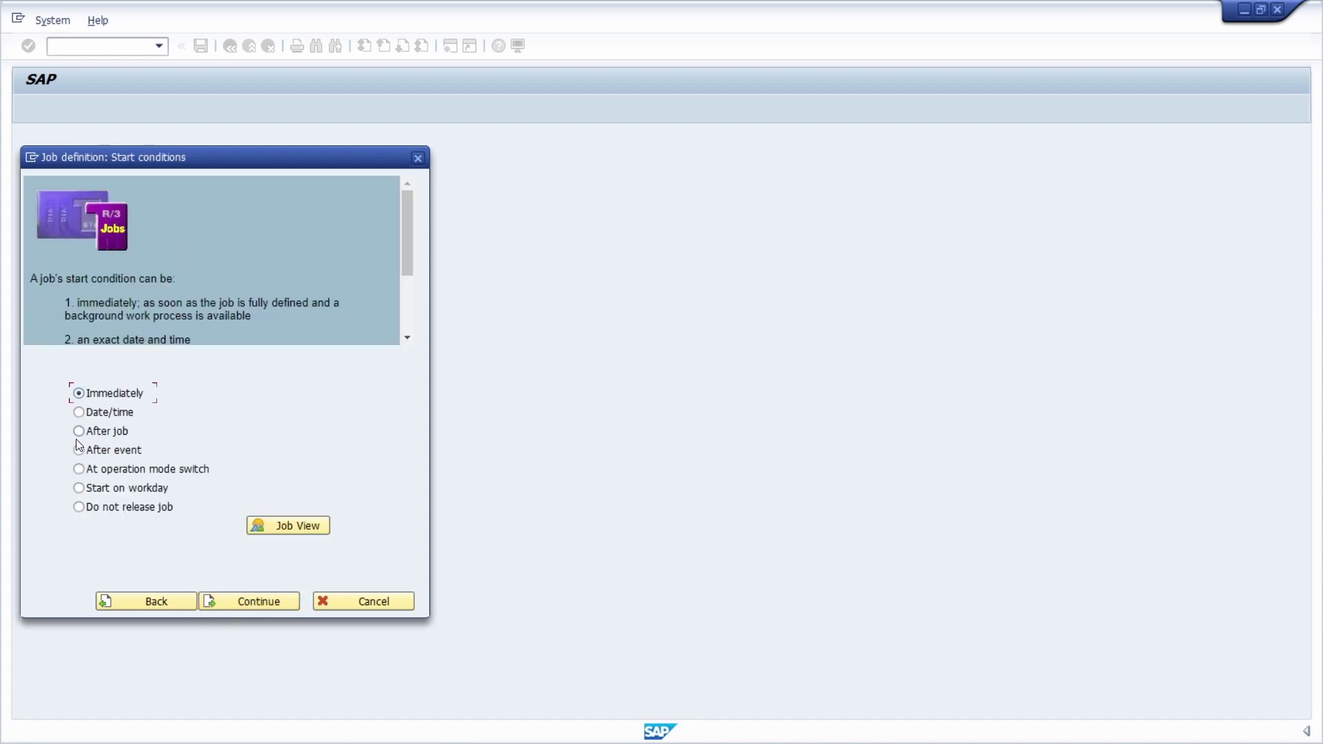
scroll(181, 275, down, 3)
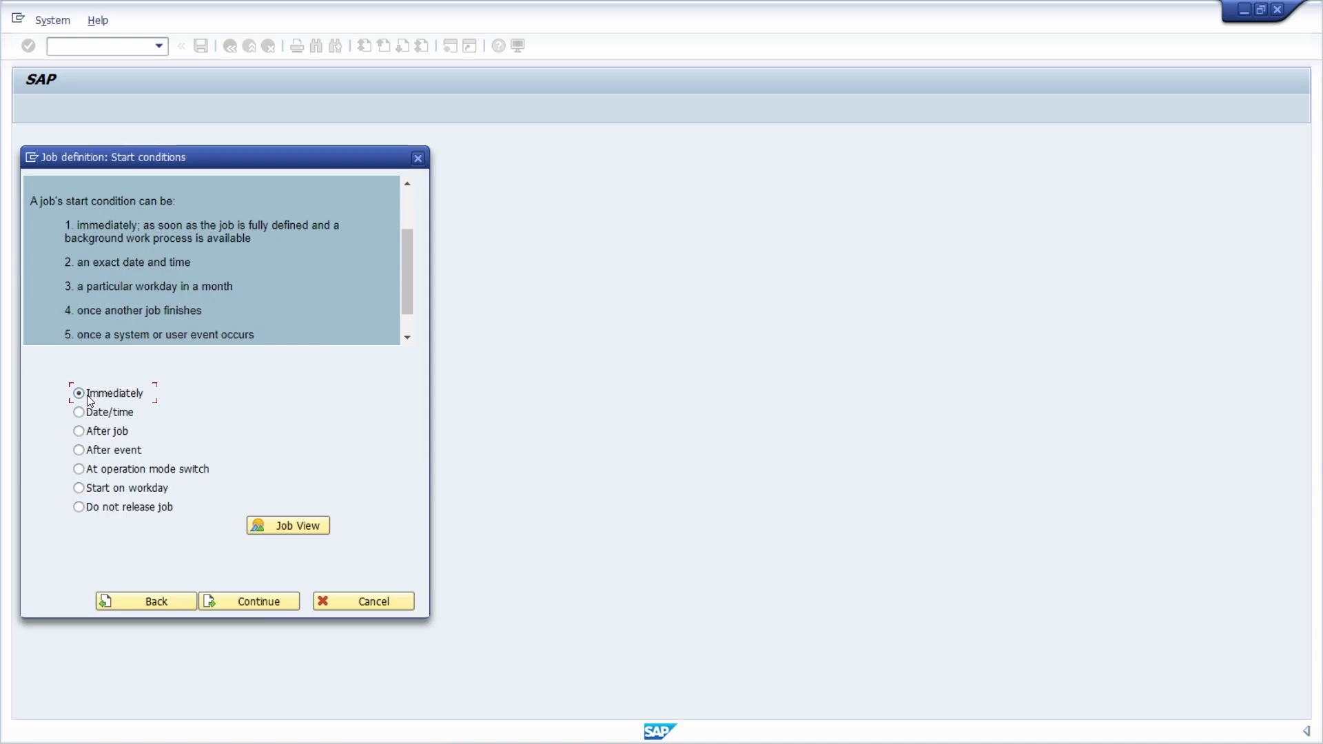
- Set the start condition to Immediately after trying the other options, and enable the Period option for the job
click(125, 412)
click(112, 432)
click(103, 393)
click(257, 601)
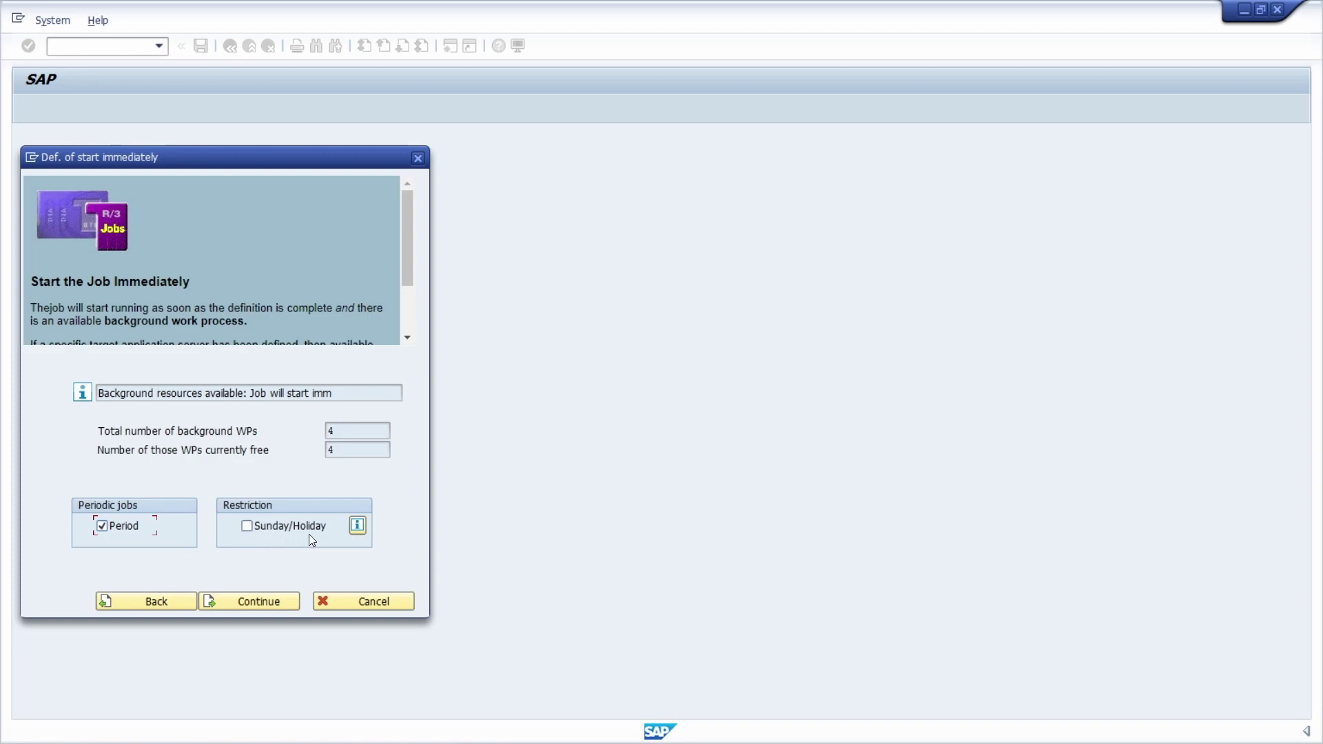
- Read the information about holiday restrictions and proceed to the period definition without a Sunday/Holiday restriction
click(357, 526)
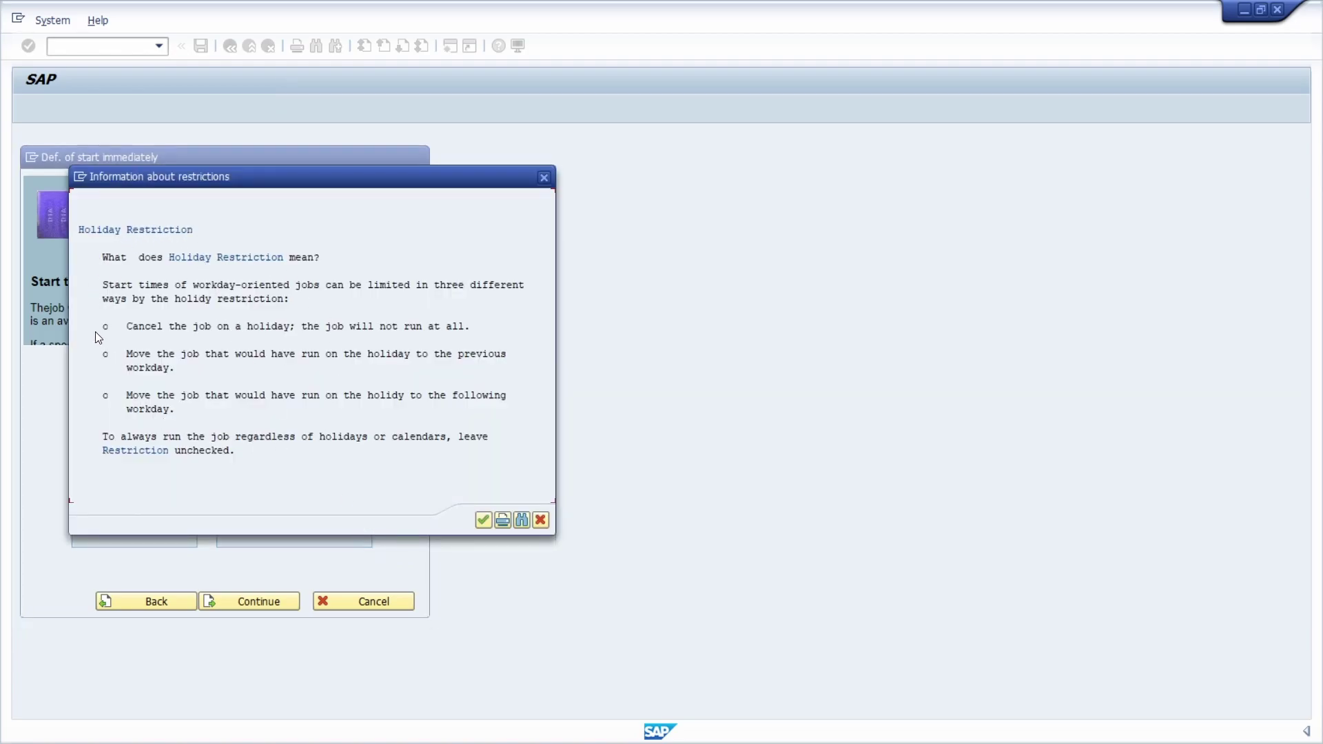
click(483, 519)
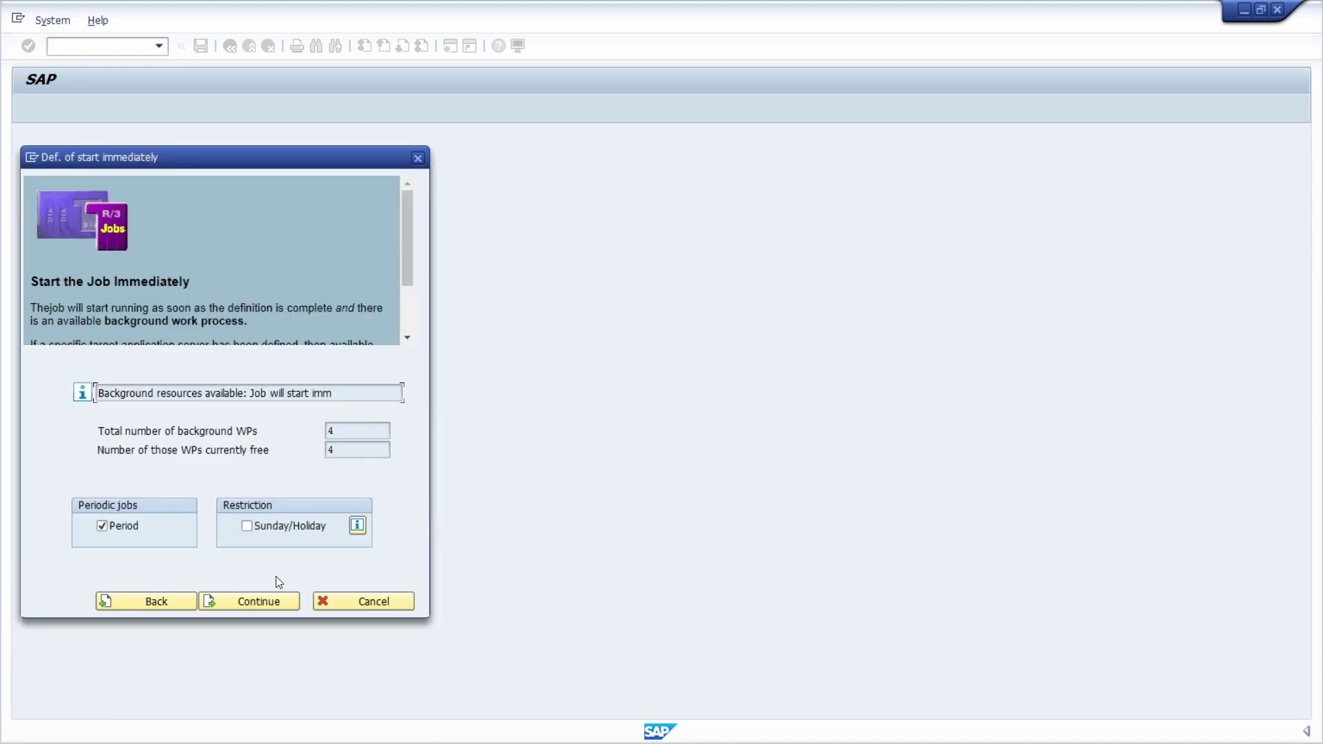
click(238, 597)
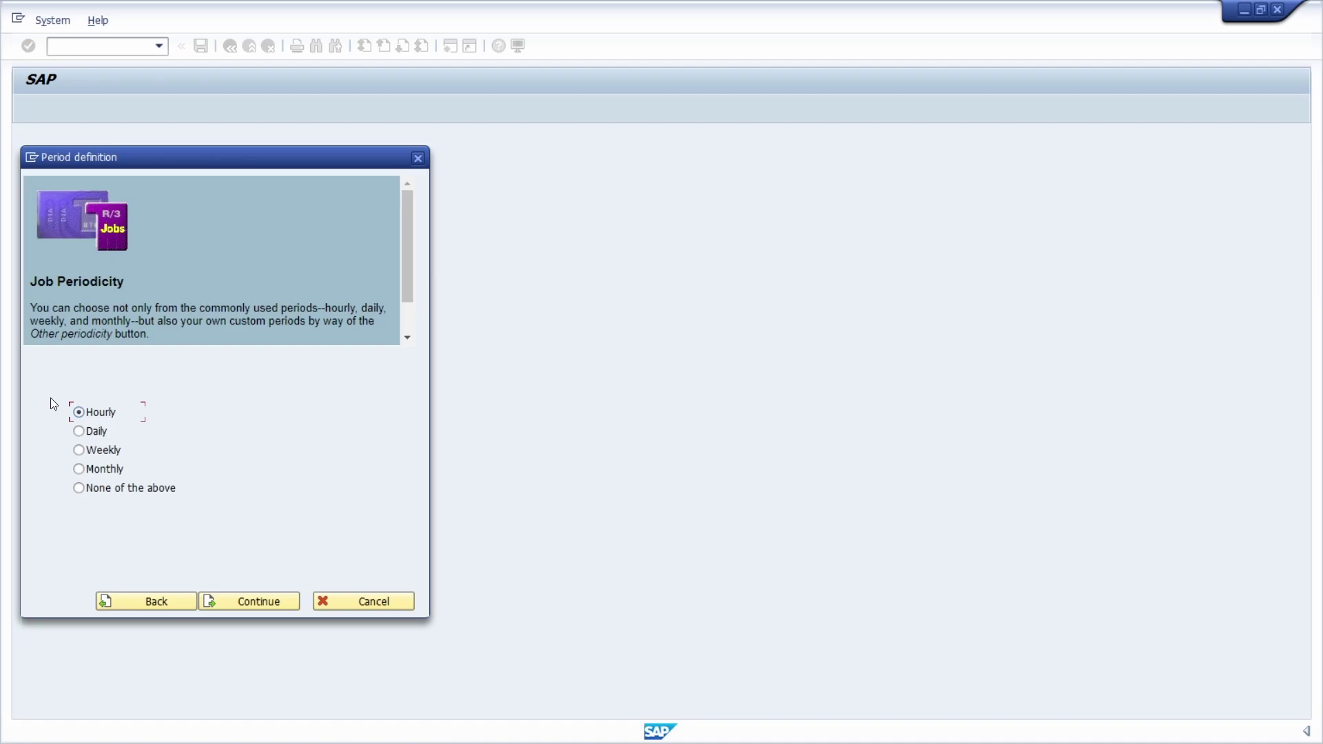
- Define a custom job period of 5 minutes and complete the wizard's job definition
click(111, 492)
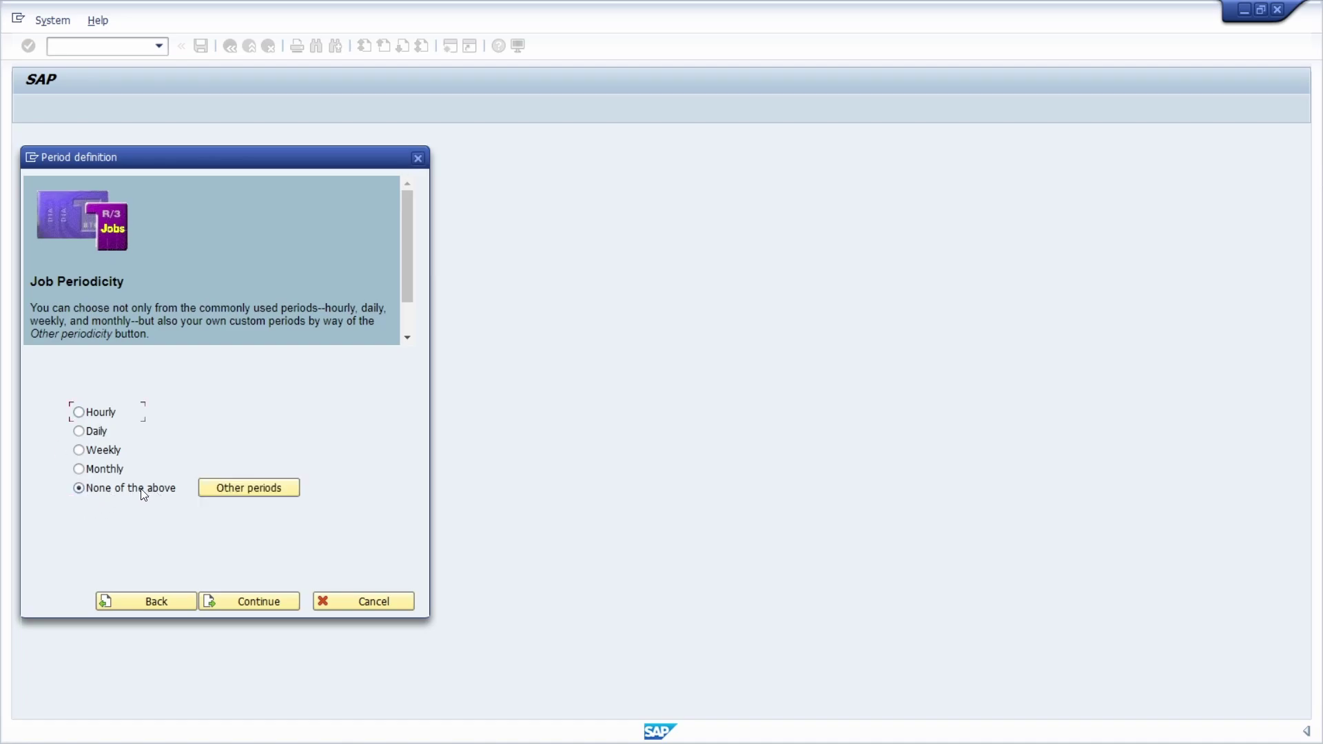
click(256, 487)
click(129, 373)
text(5)
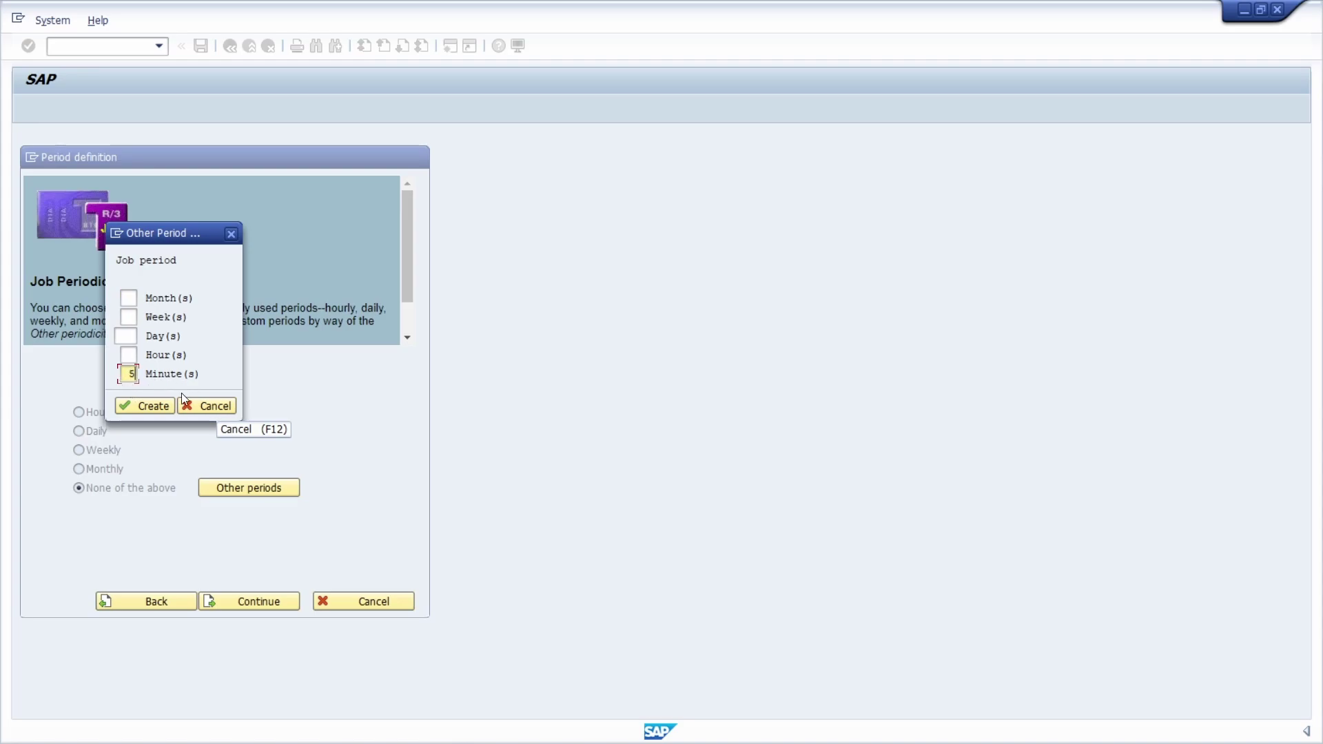
click(132, 404)
click(246, 602)
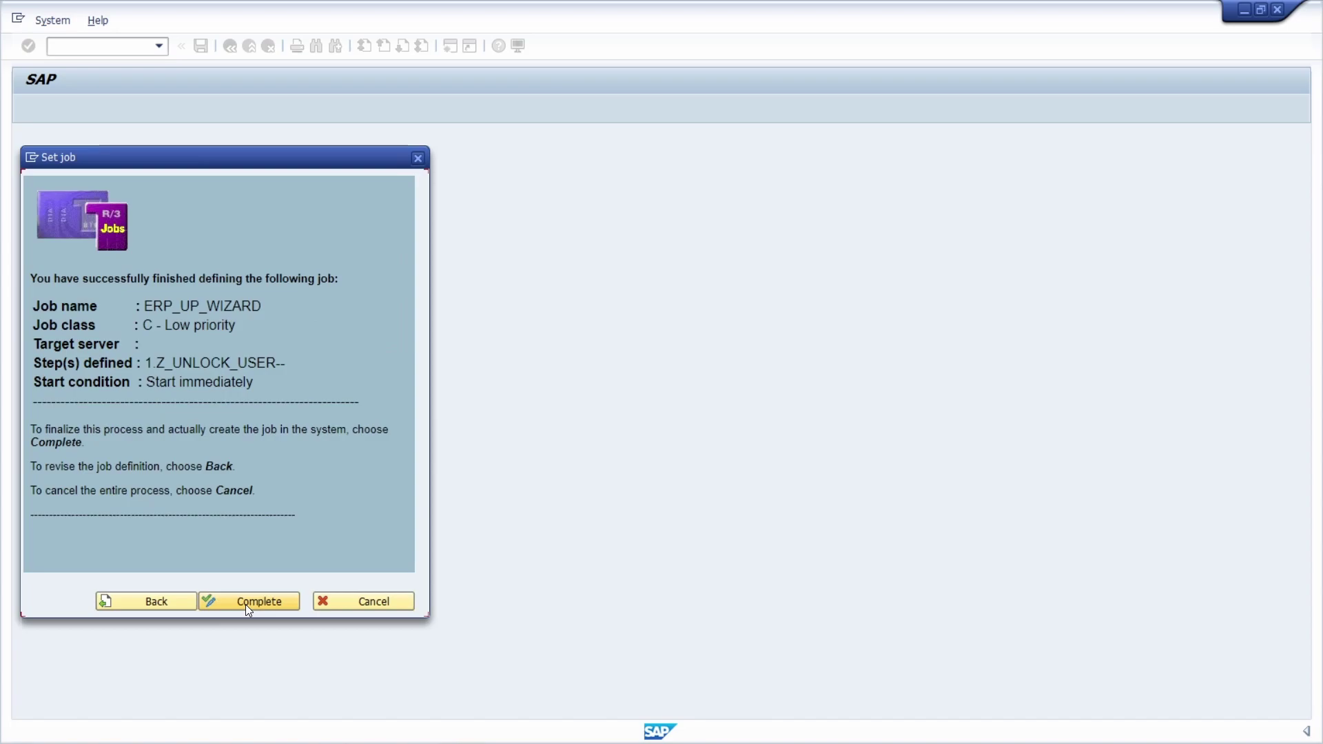
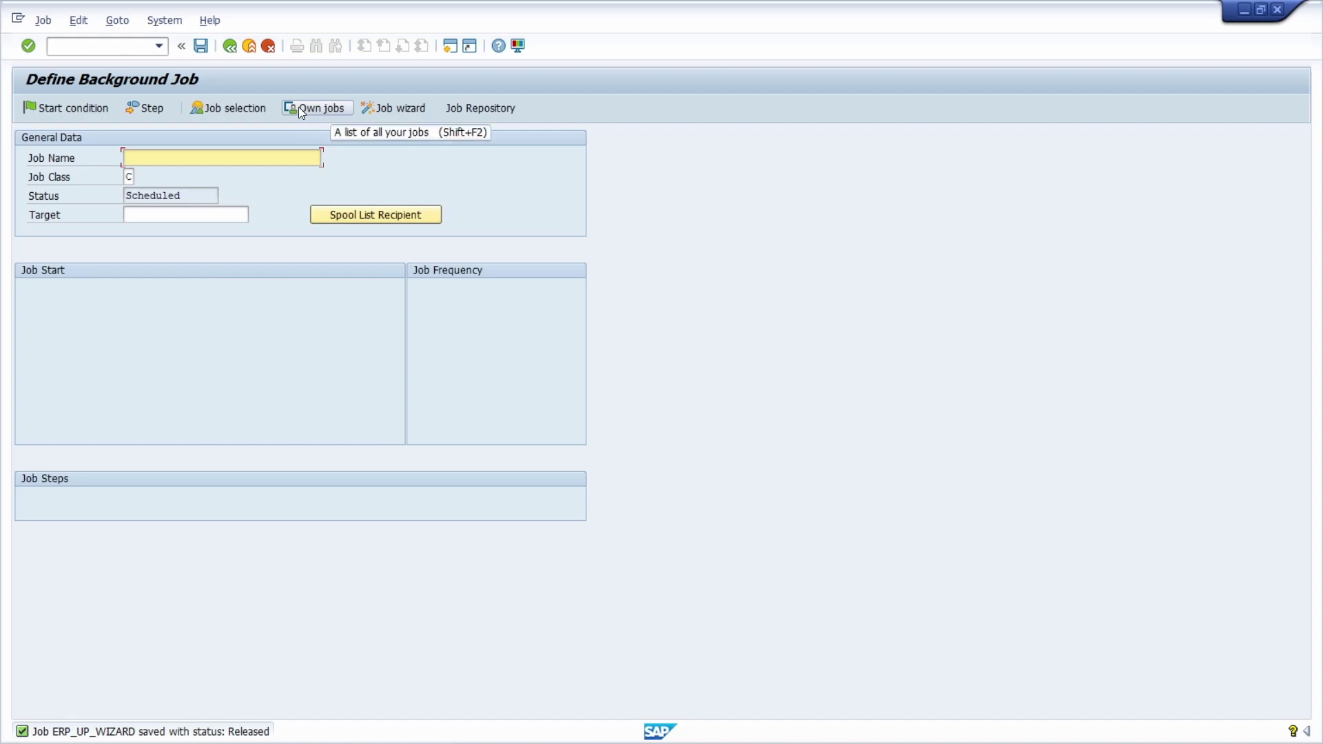
- List the day's jobs in every status, including scheduled ones, that run the ABAP program Z_UNLOCK_USER
click(231, 109)
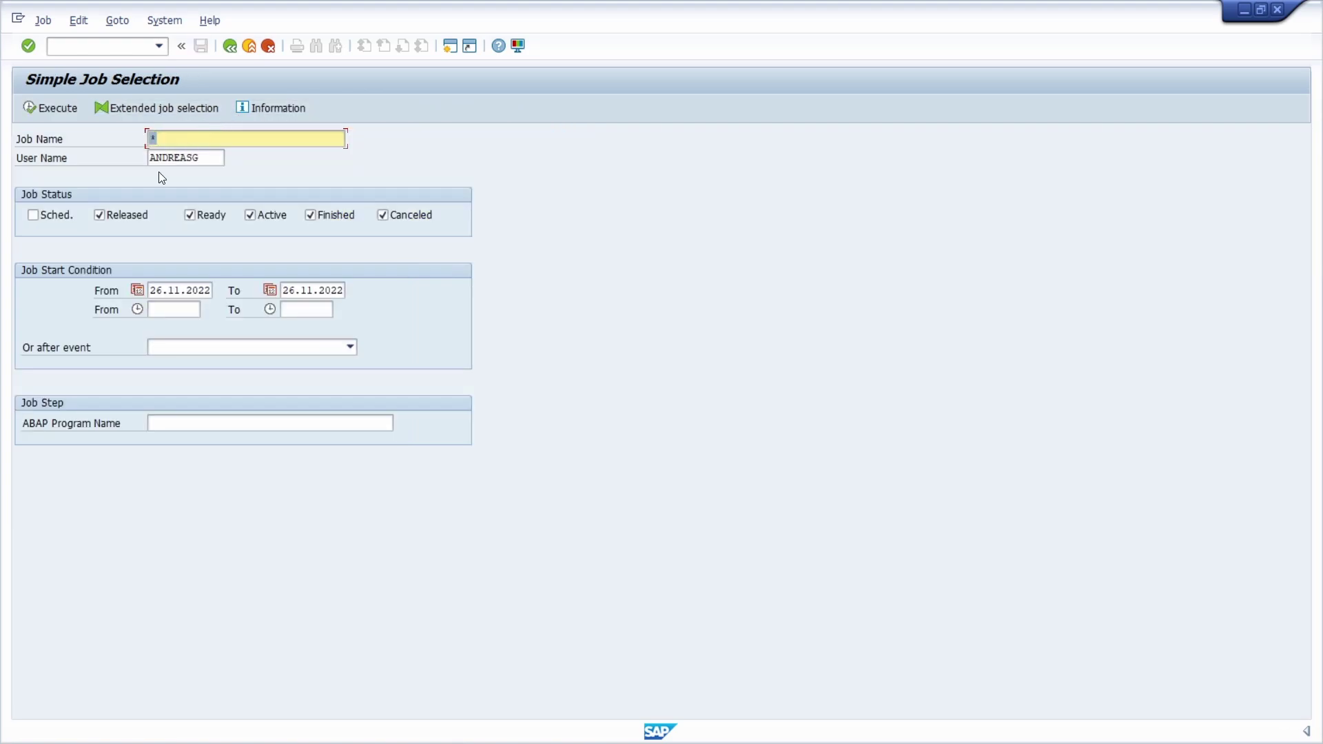
click(169, 424)
text(z_unlock_user)
click(24, 101)
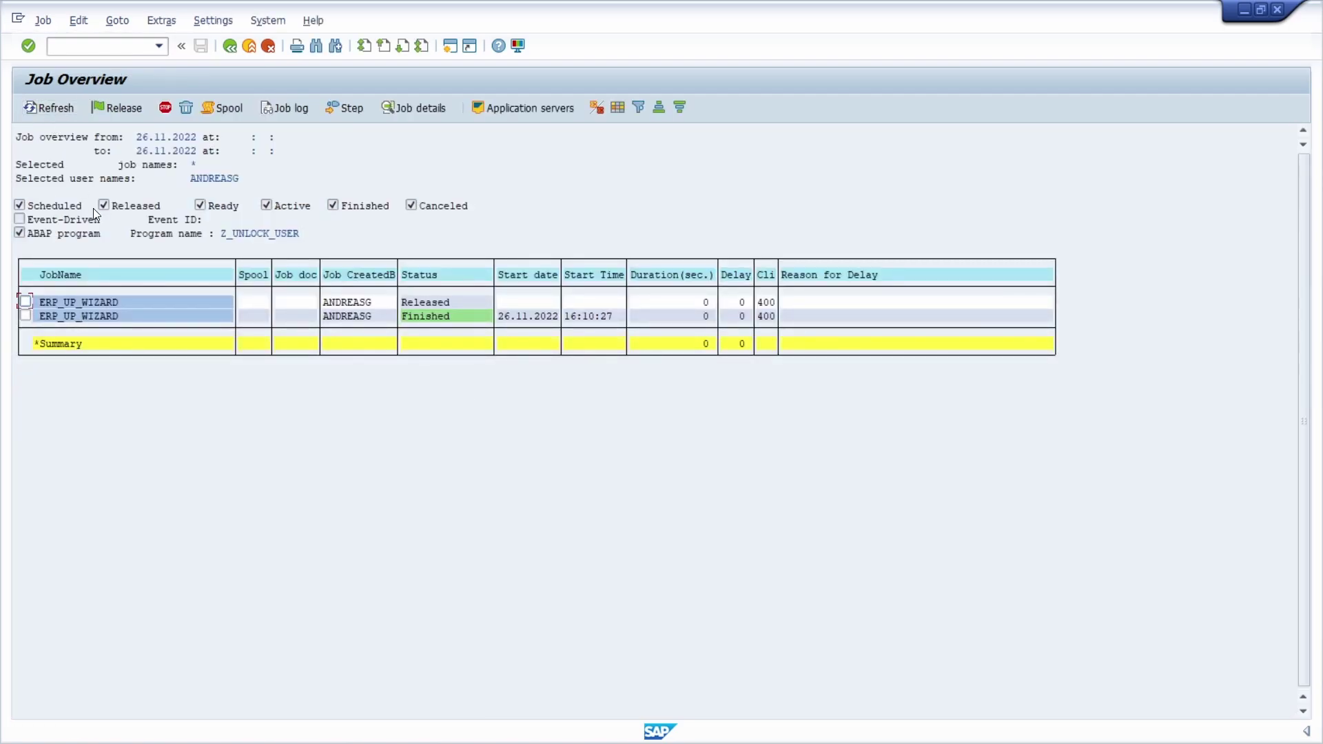
- Check the ERP_UP_WIZARD entries in the job overview and return to the background job definition
click(73, 316)
click(139, 304)
click(230, 47)
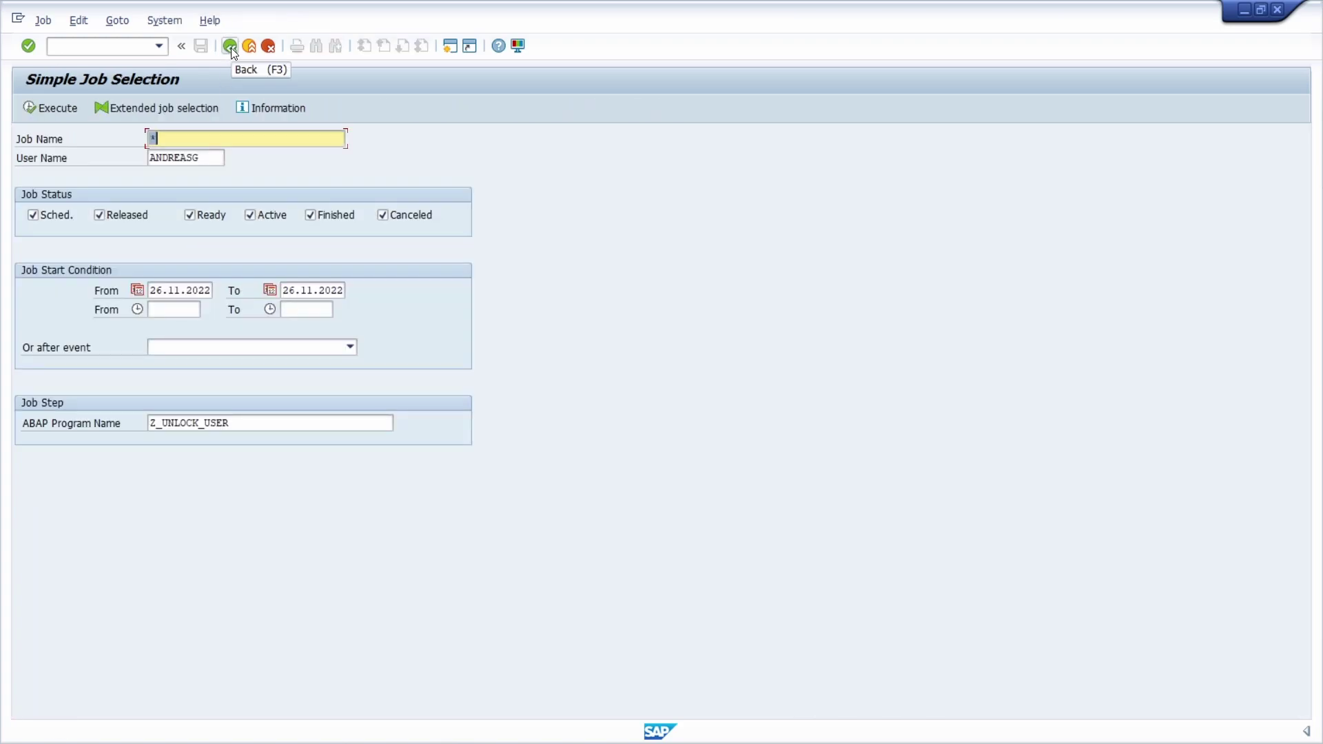
click(230, 47)
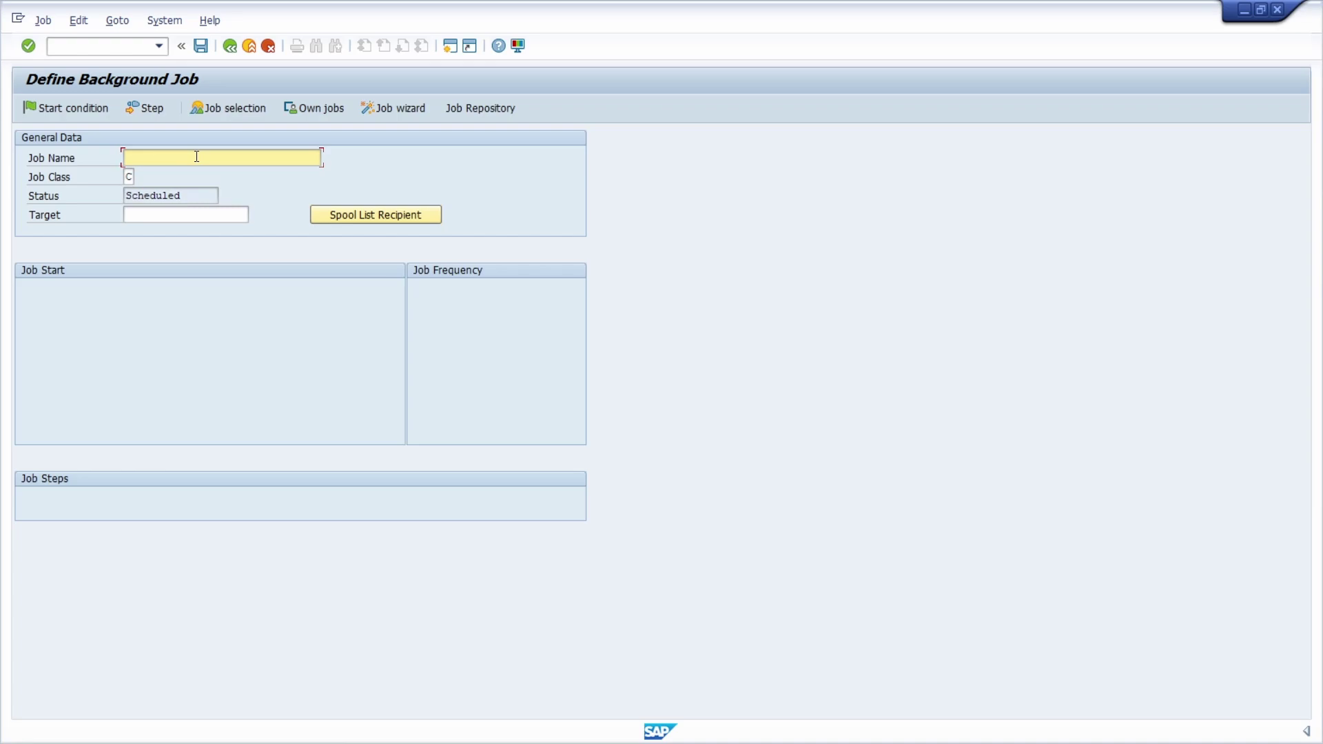
- Name the new background job ERP_UP_MANUAL and set it to start immediately as a periodic job
text(erp_up_manual)
click(50, 109)
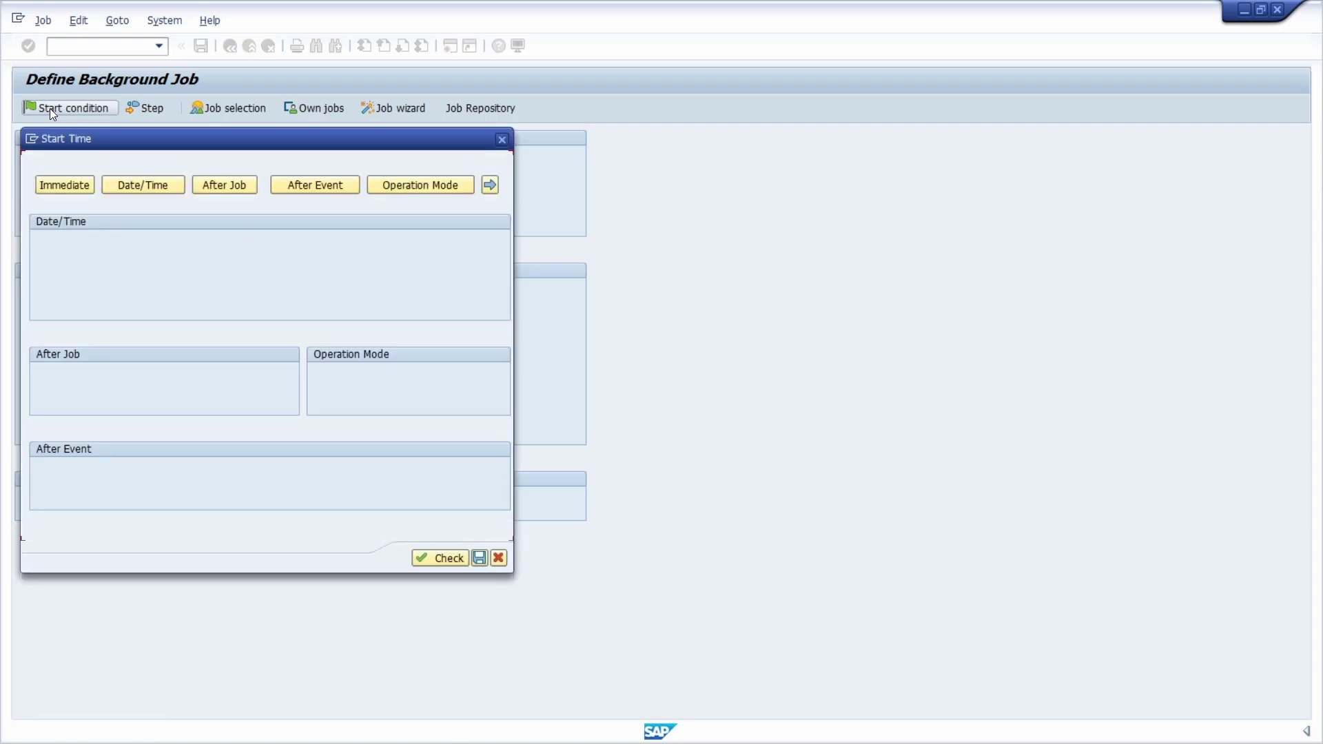
click(59, 188)
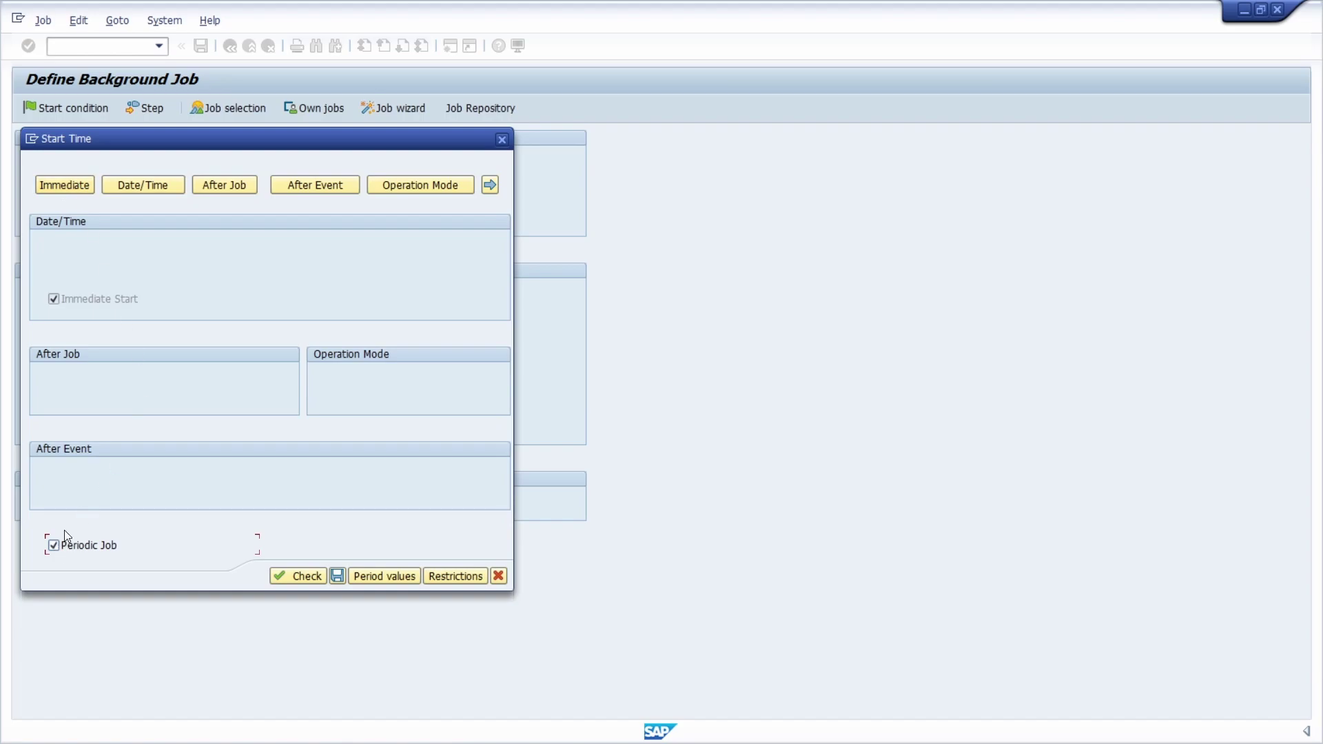
- Set an explicit job period of 5 minutes and save the start condition
click(390, 578)
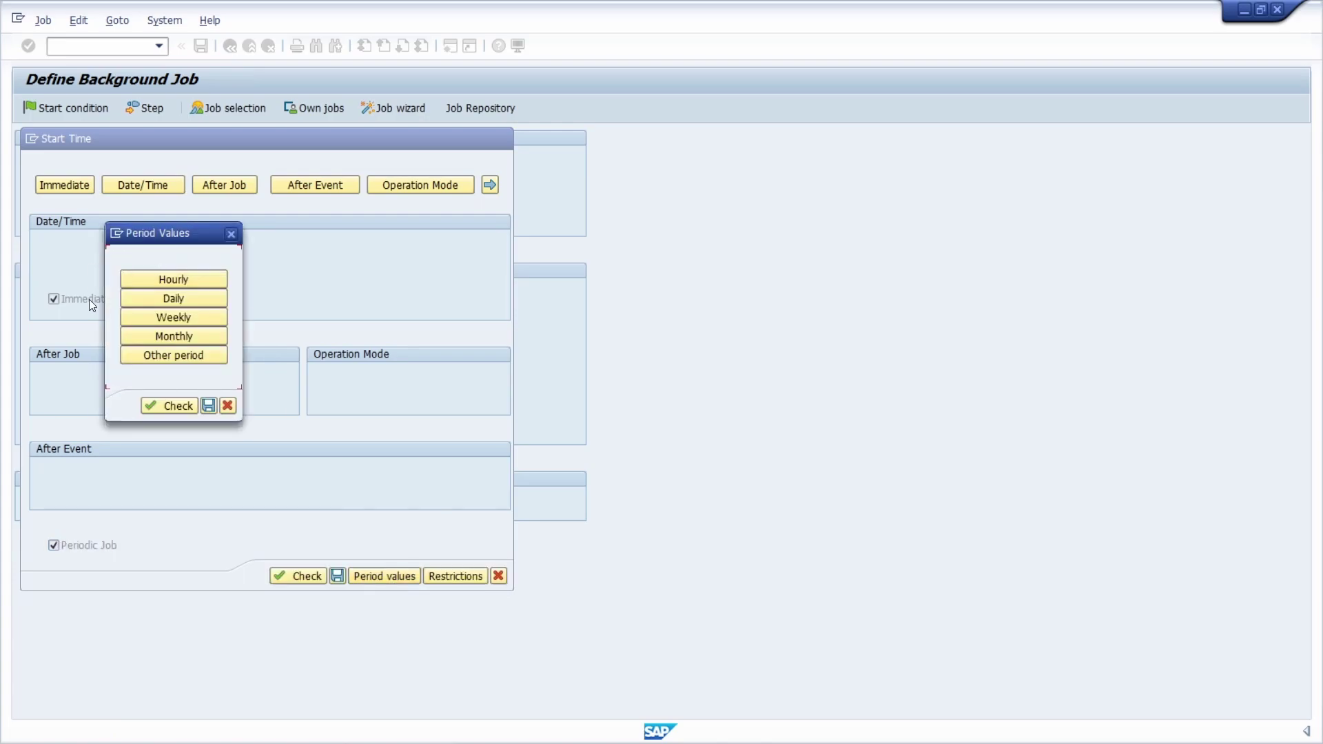
click(173, 356)
click(155, 411)
text(5)
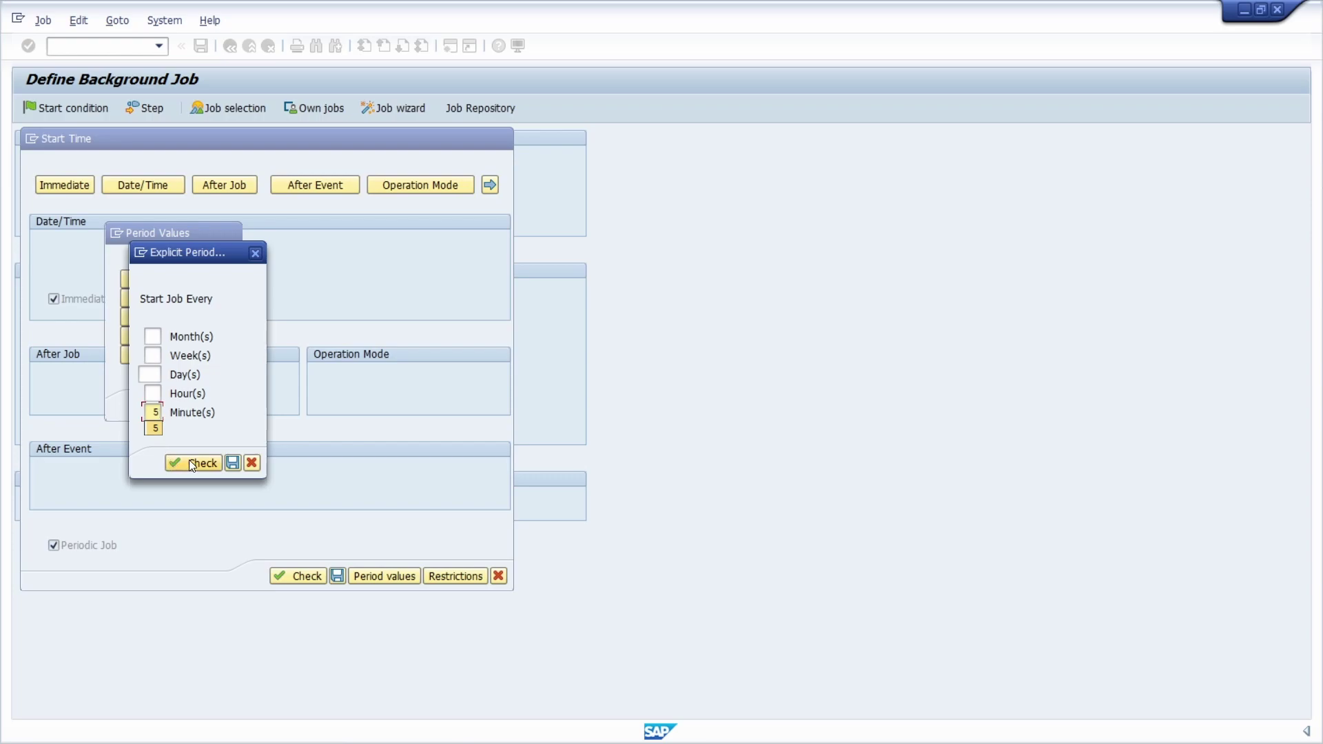
click(233, 463)
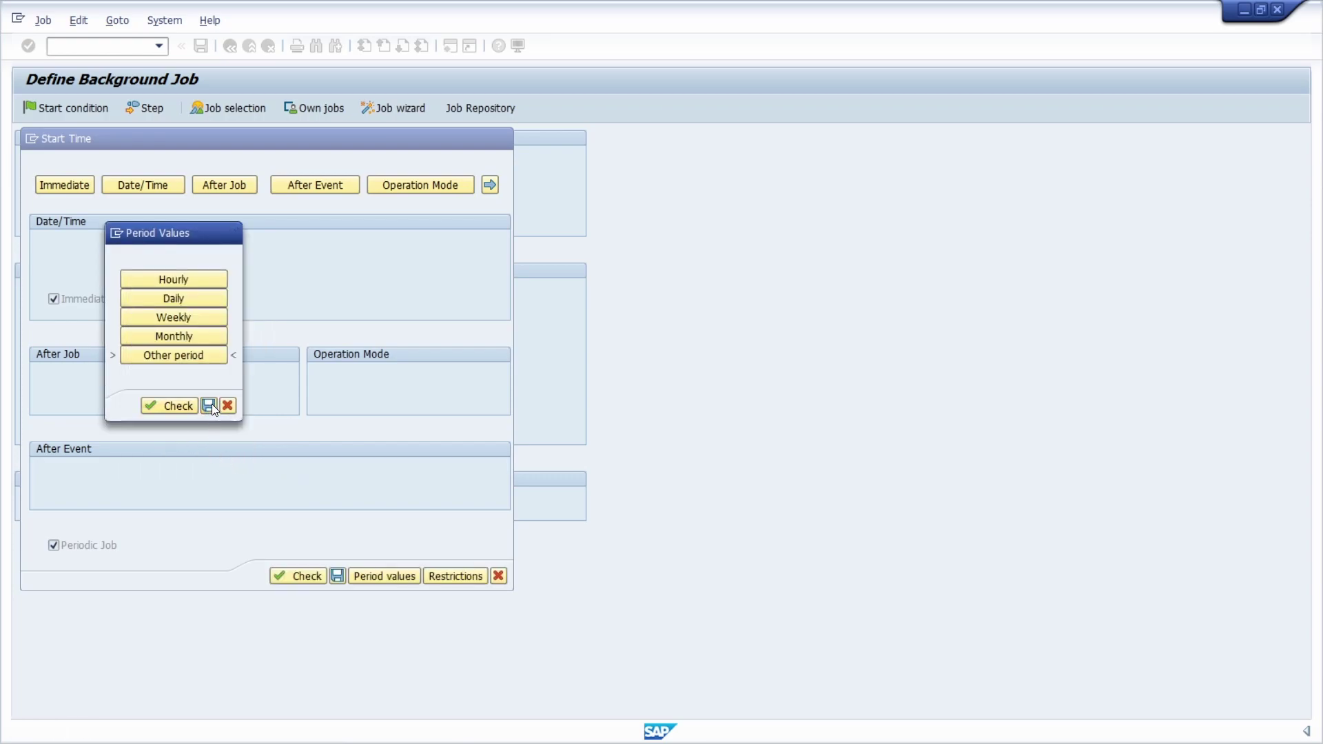
click(211, 404)
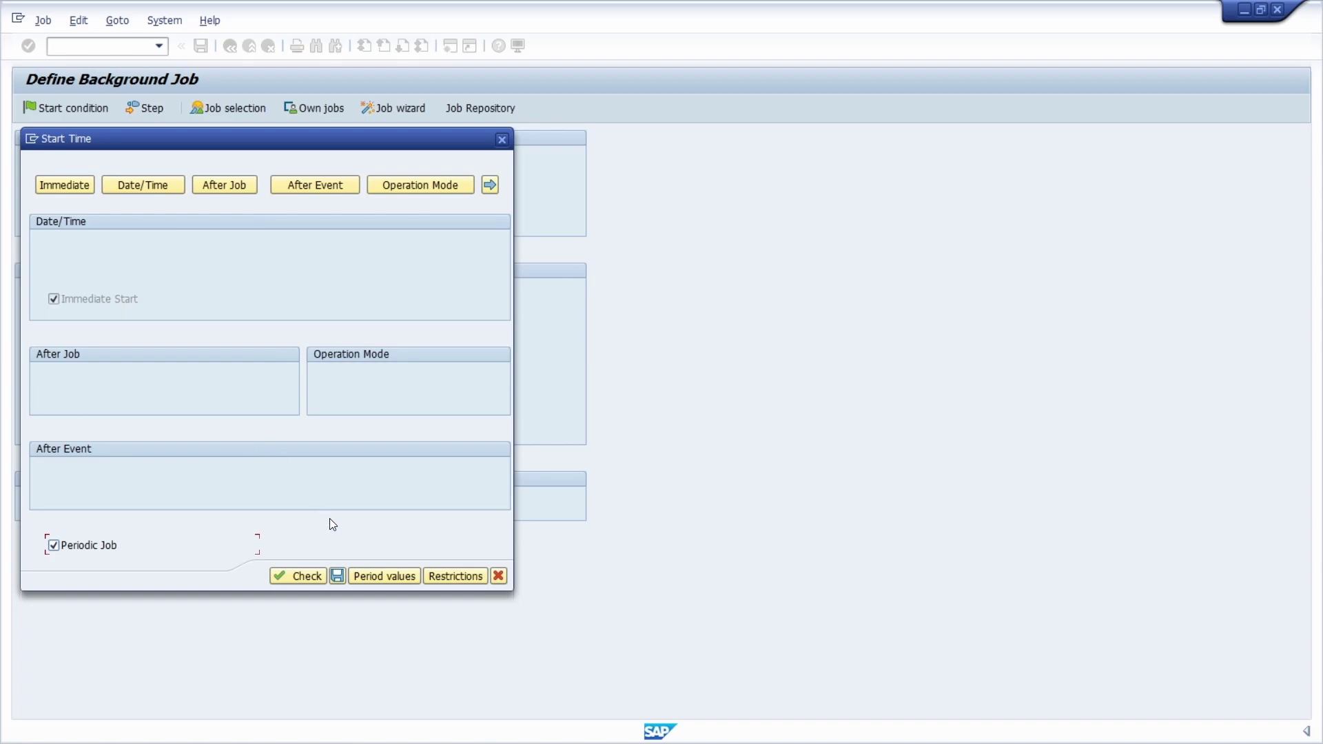
click(341, 577)
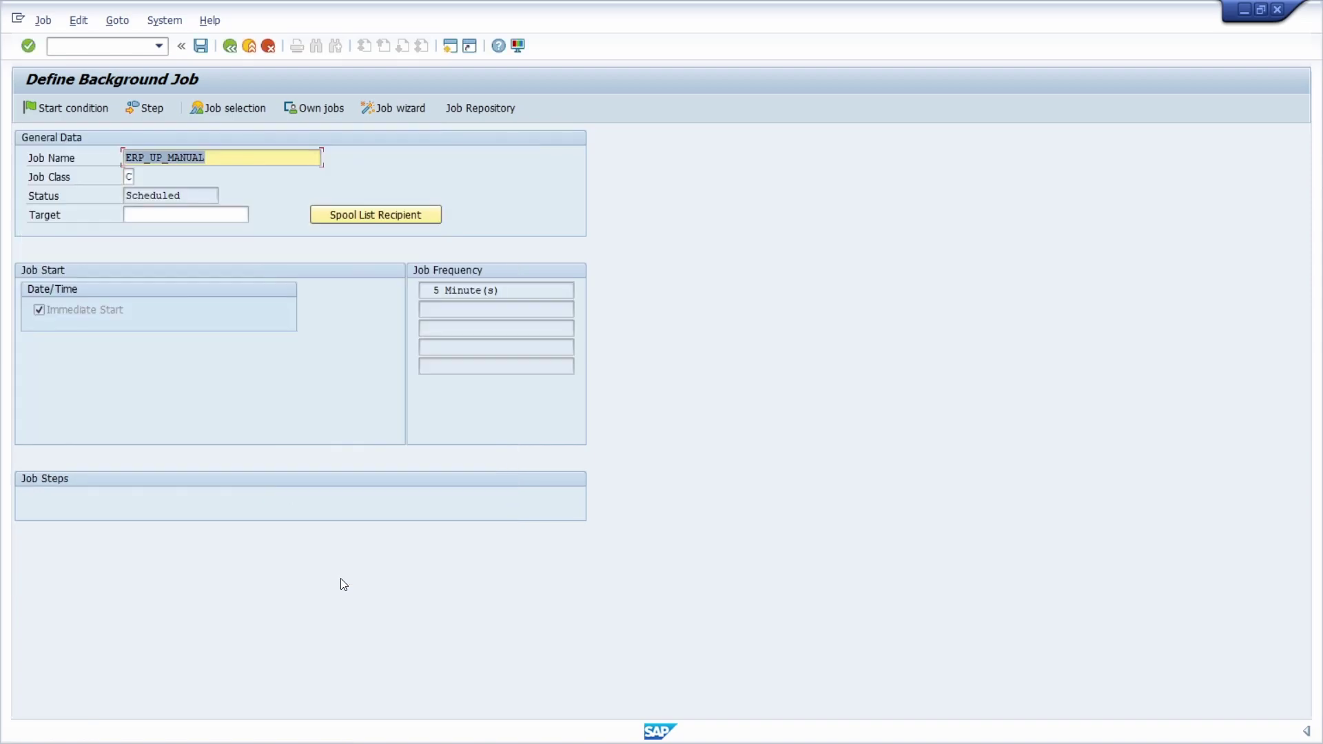
- Start a new job step, look at the external command and external program fields, and choose the ABAP program type
click(153, 110)
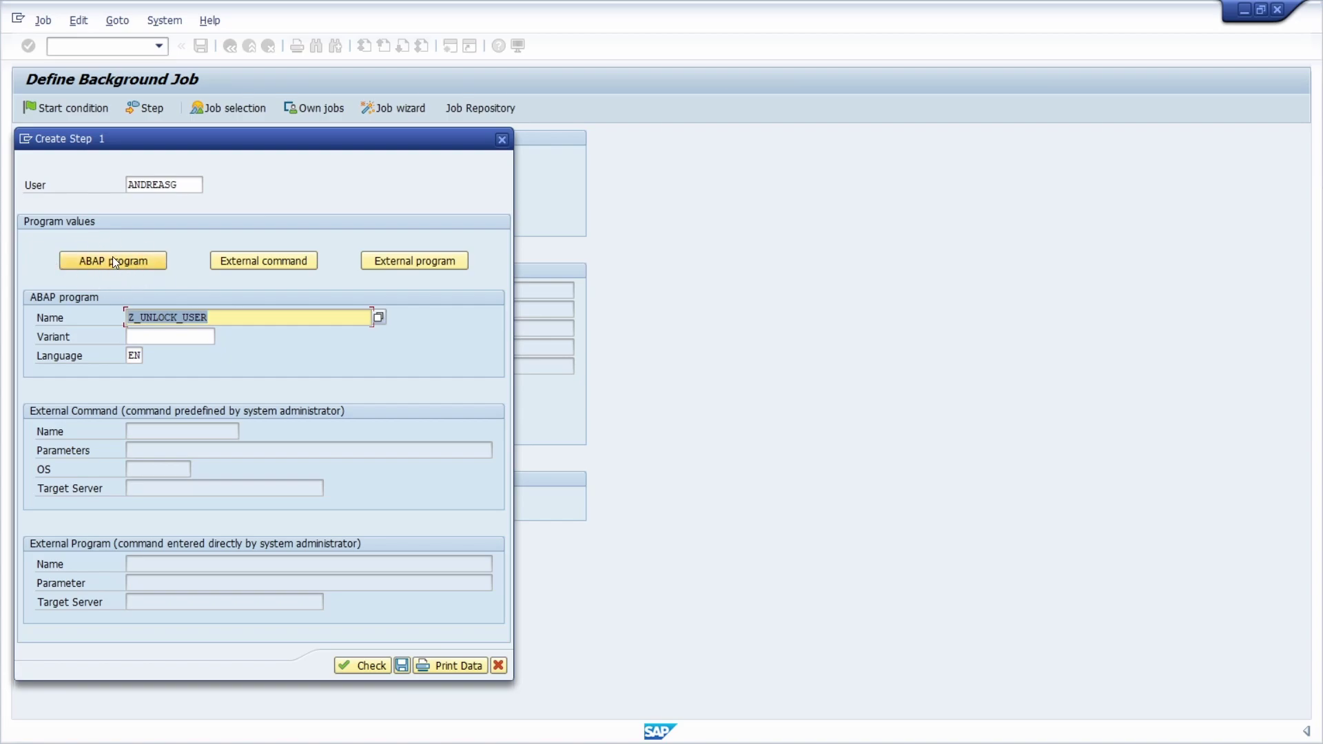
click(248, 263)
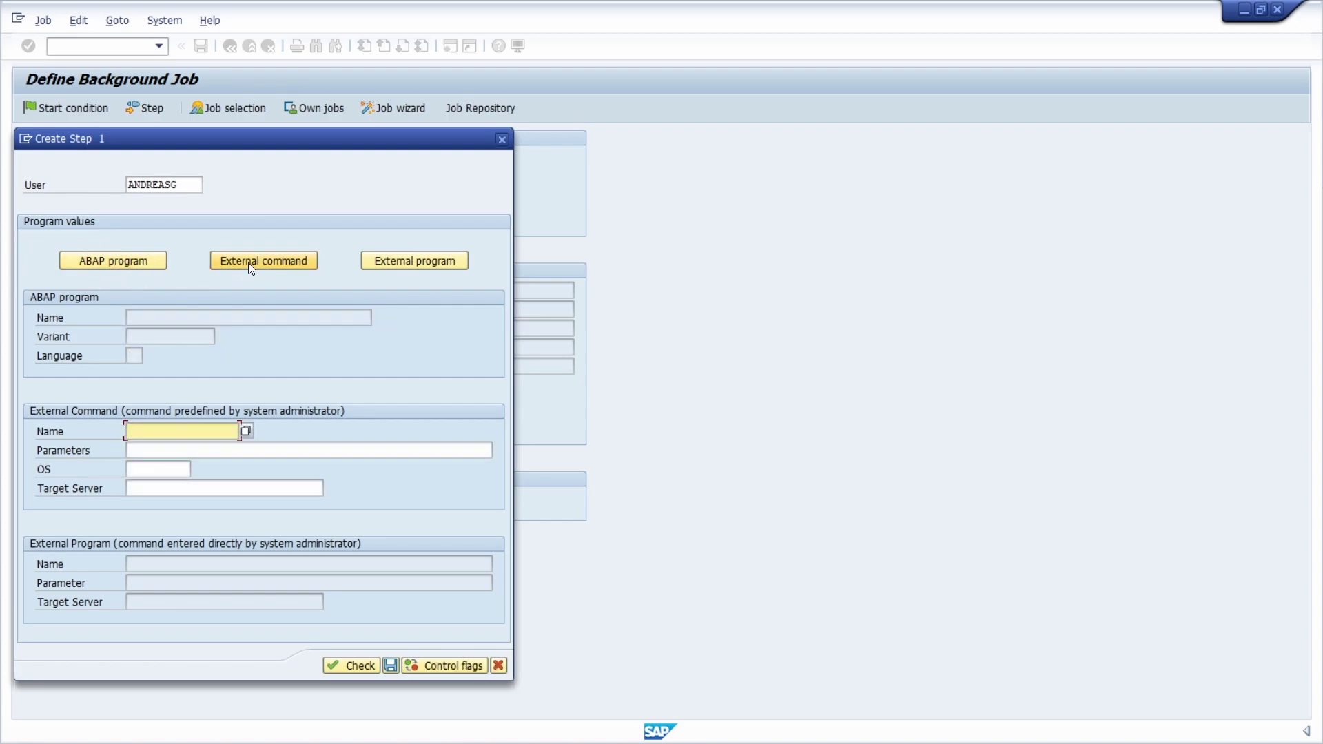
click(419, 263)
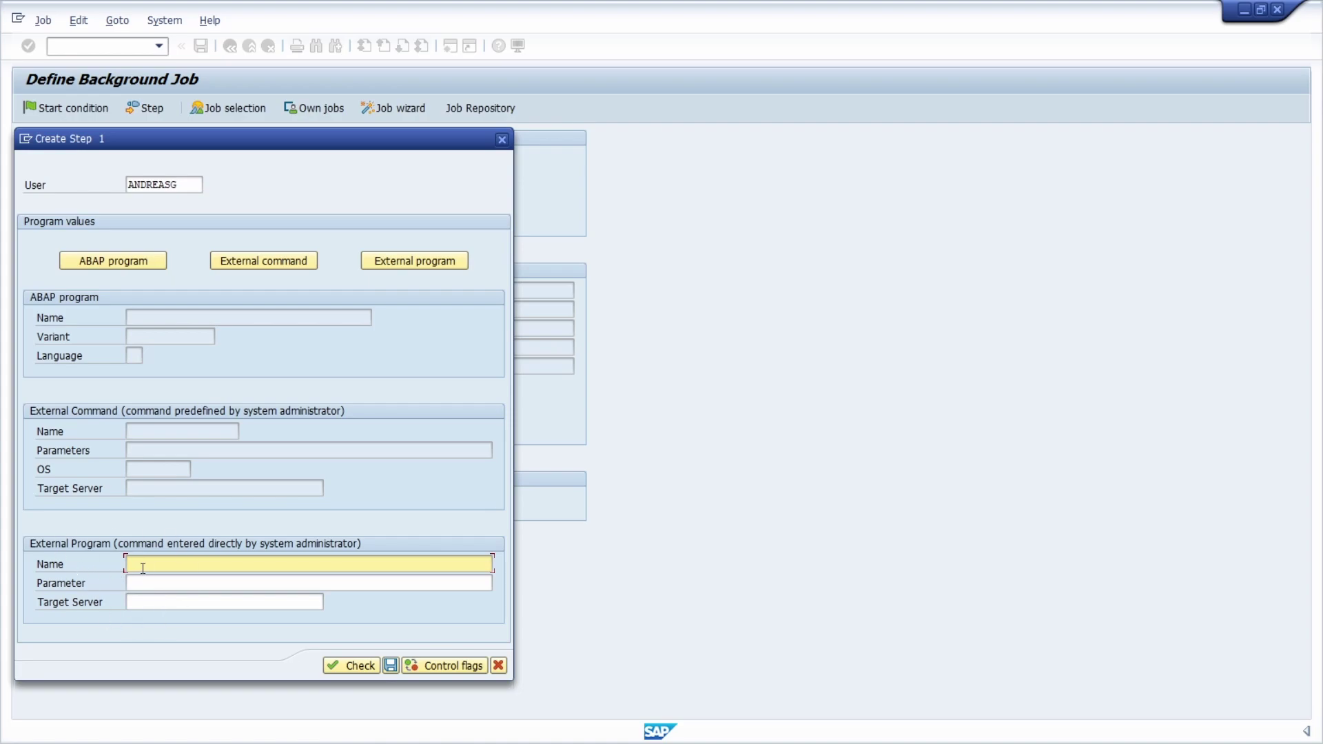
click(114, 259)
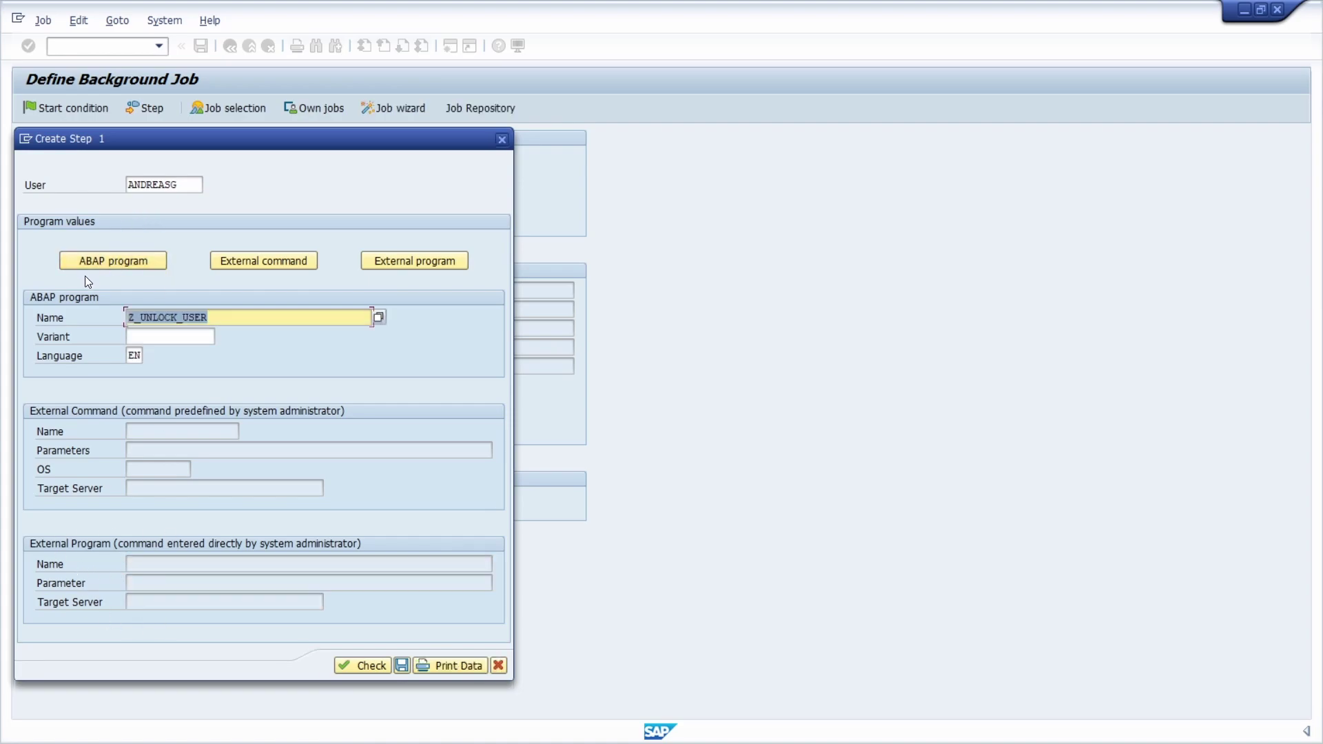
- Assign the variant TEST to the Z_UNLOCK_USER program step and save the step
click(168, 339)
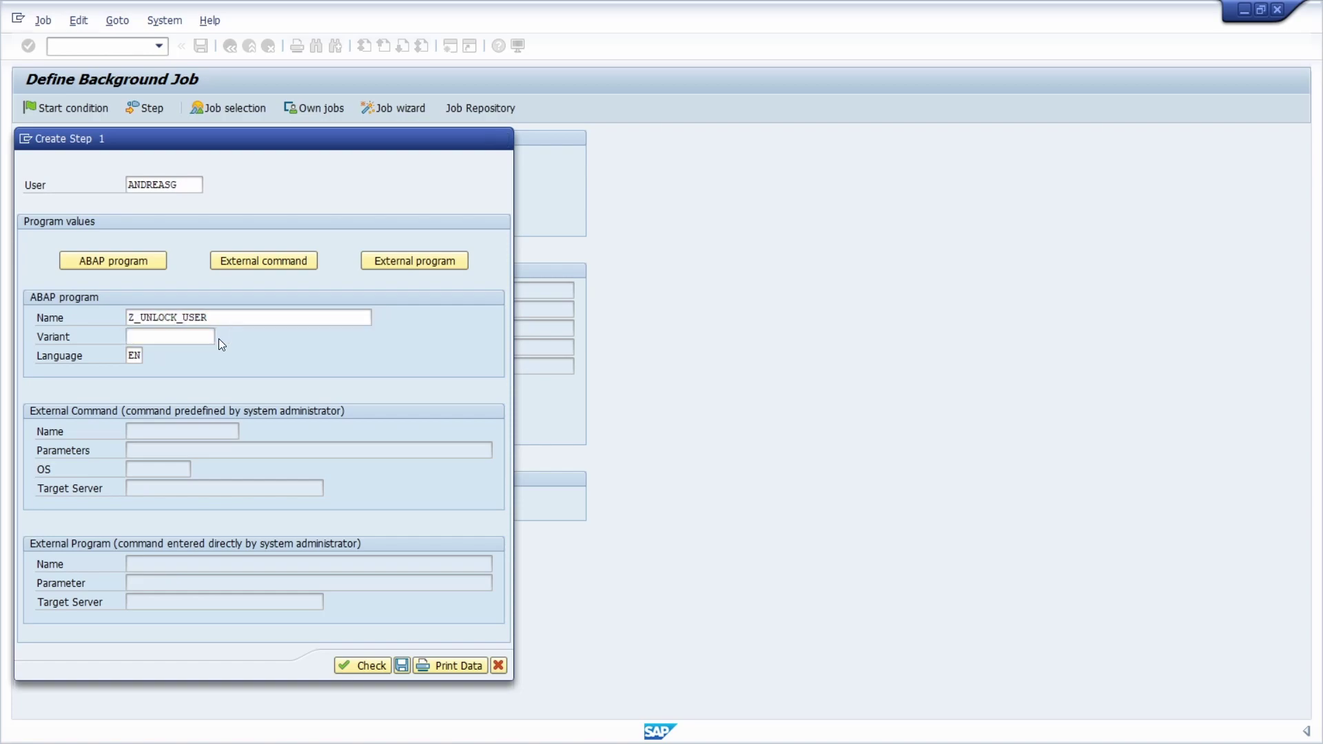
click(218, 338)
double_click(176, 417)
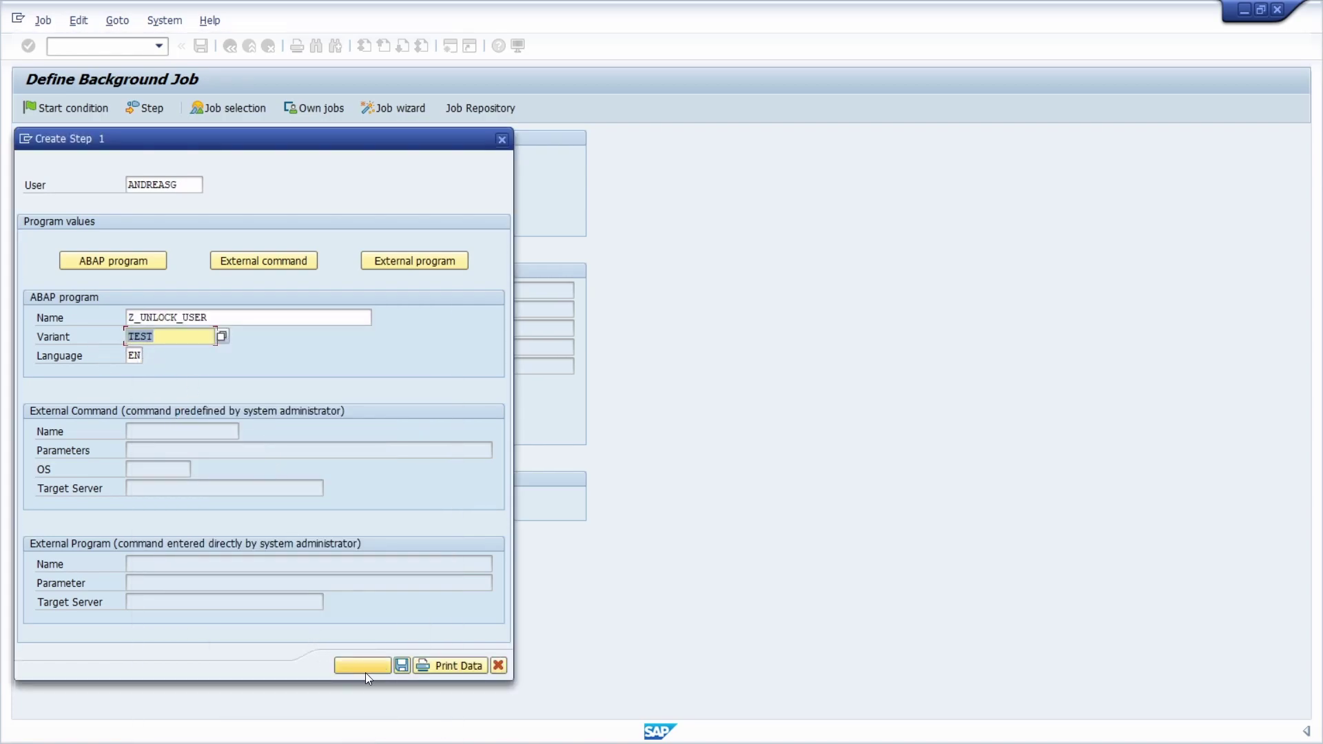
click(401, 665)
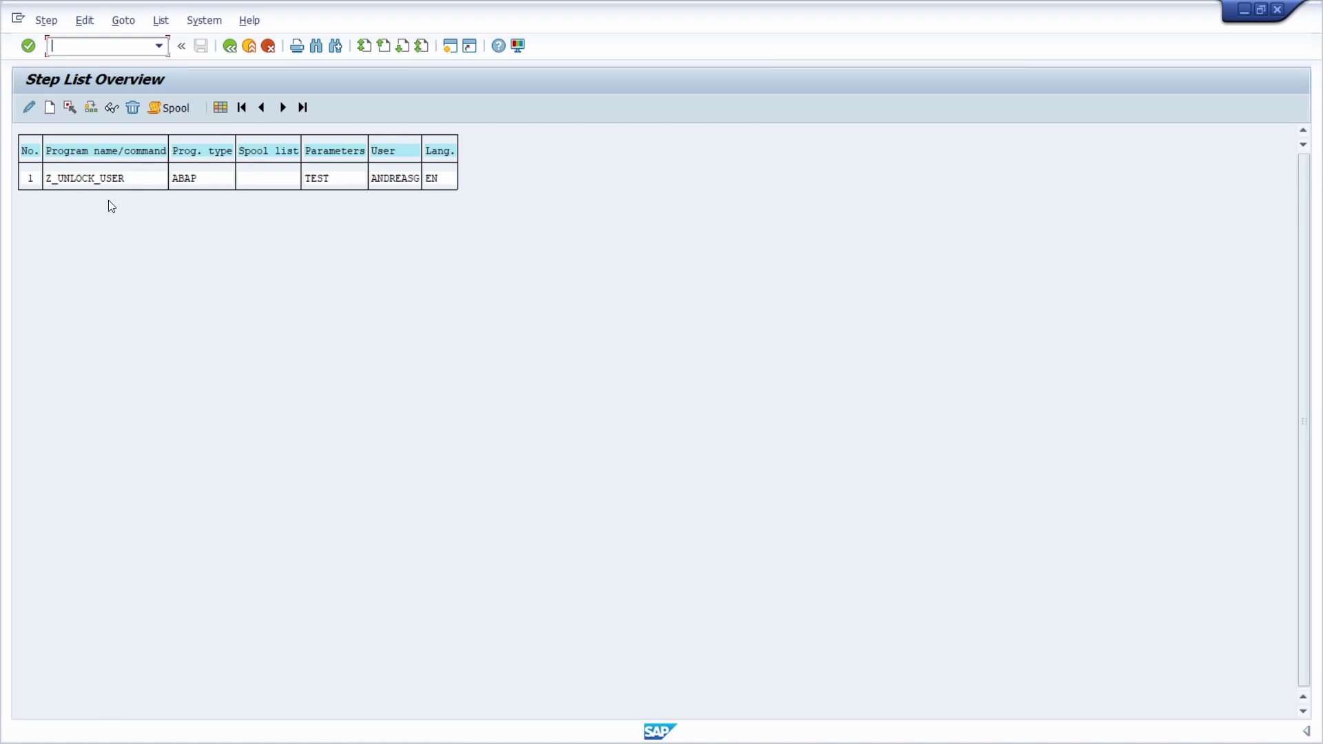
- Return from the step list to the job definition and save the ERP_UP_MANUAL job
click(32, 180)
click(231, 48)
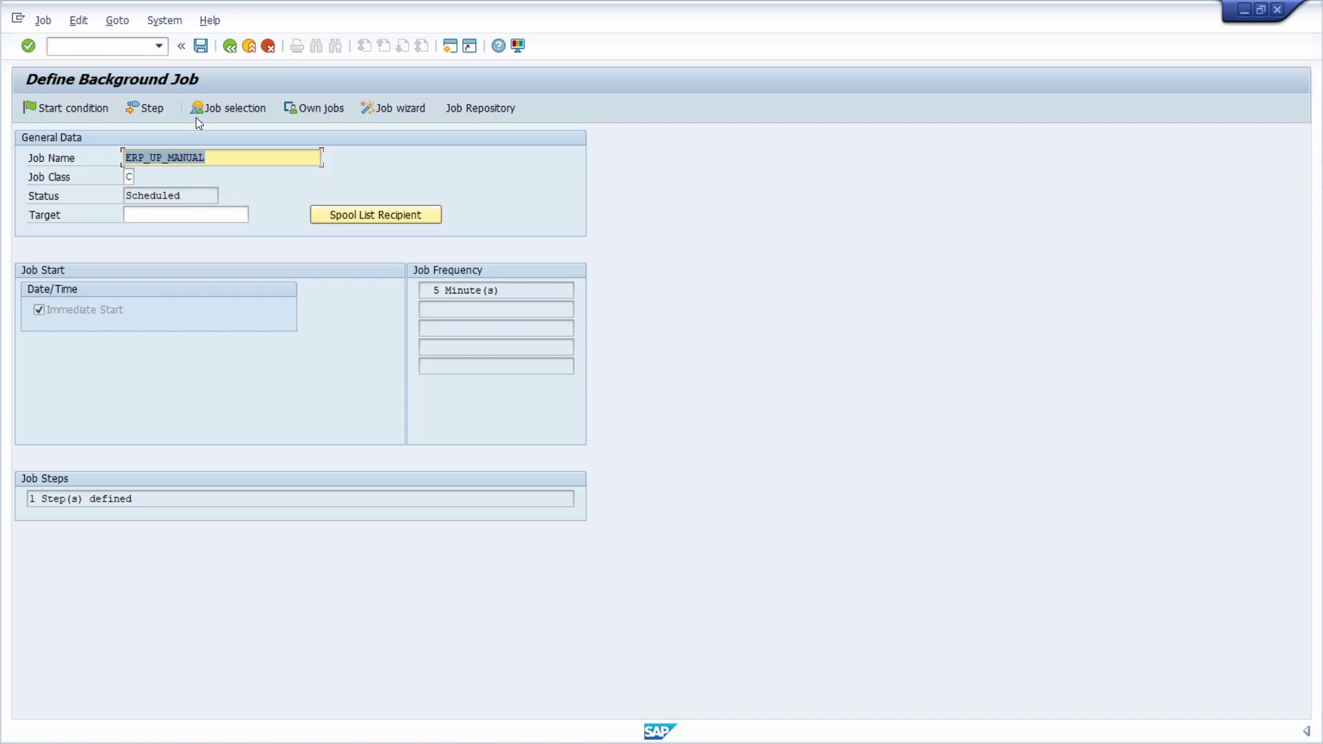
click(200, 46)
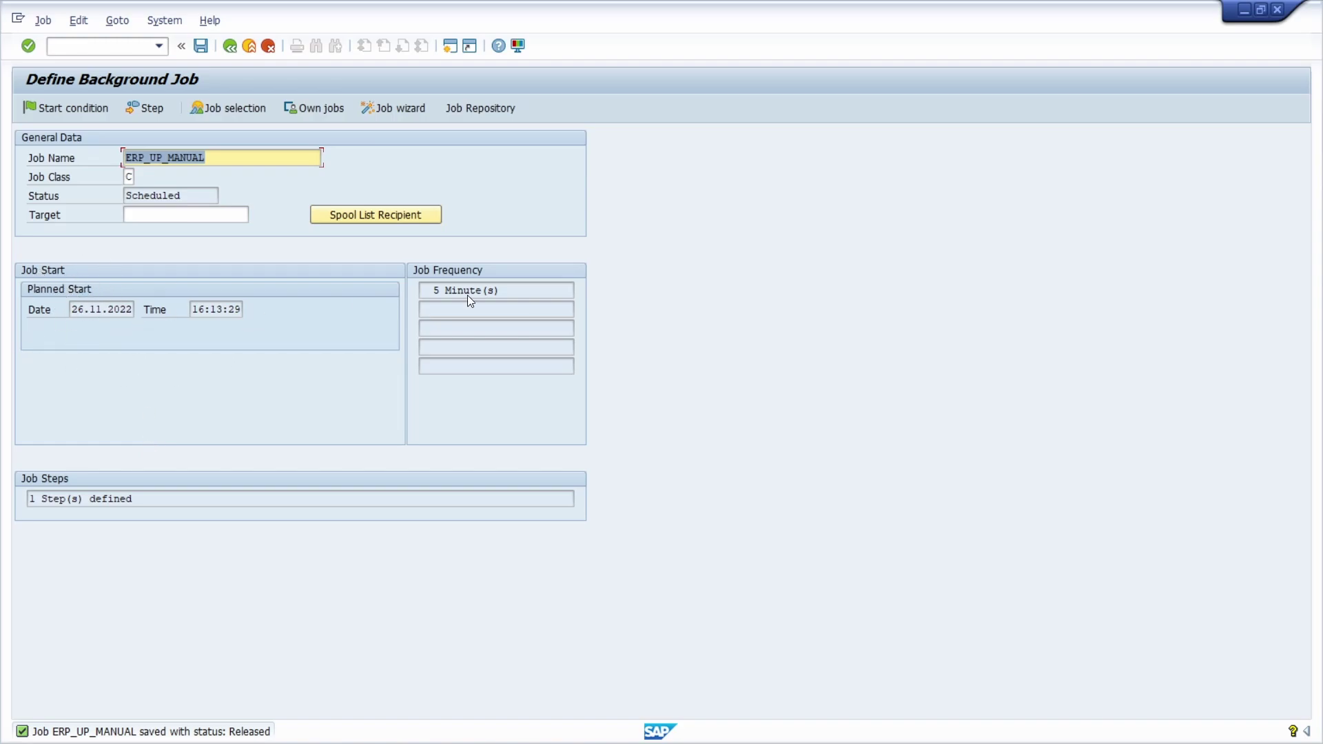
click(85, 498)
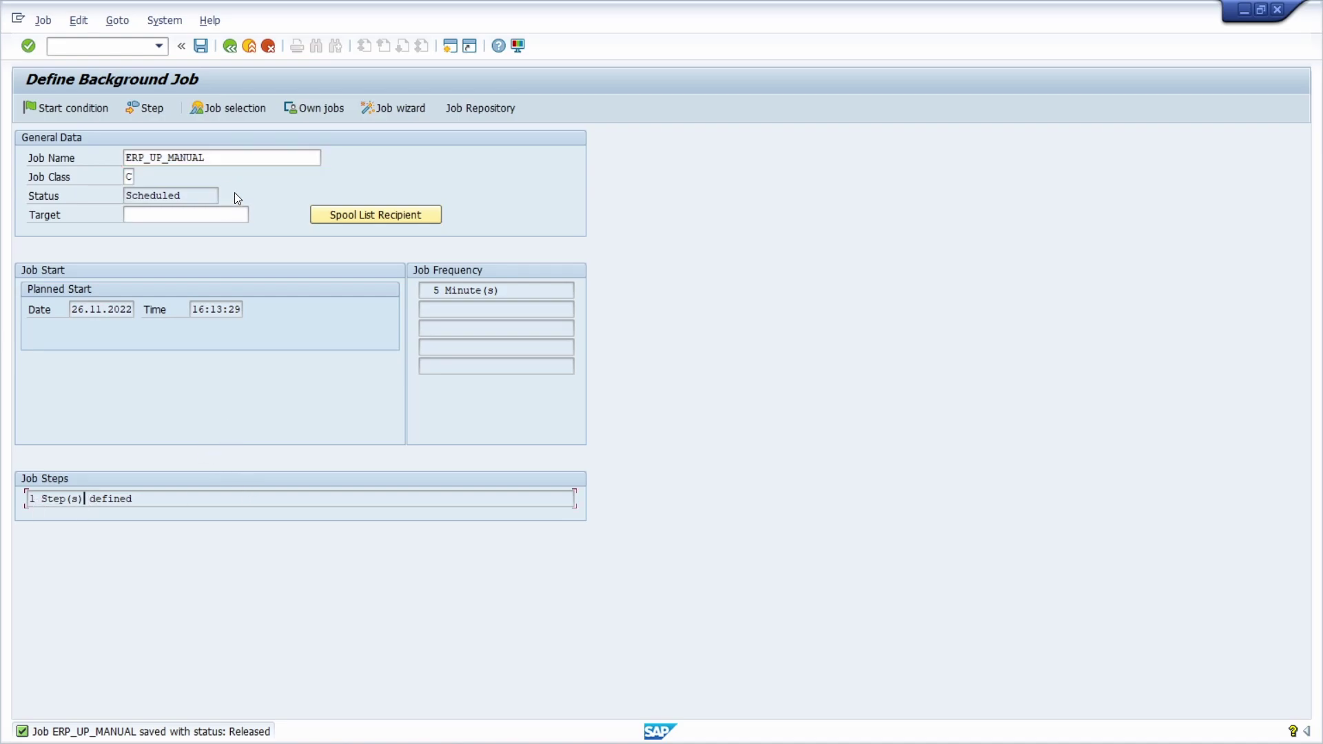
- List the day's jobs running Z_UNLOCK_USER, including scheduled ones, check the manual and wizard jobs, and return to the selection
click(213, 109)
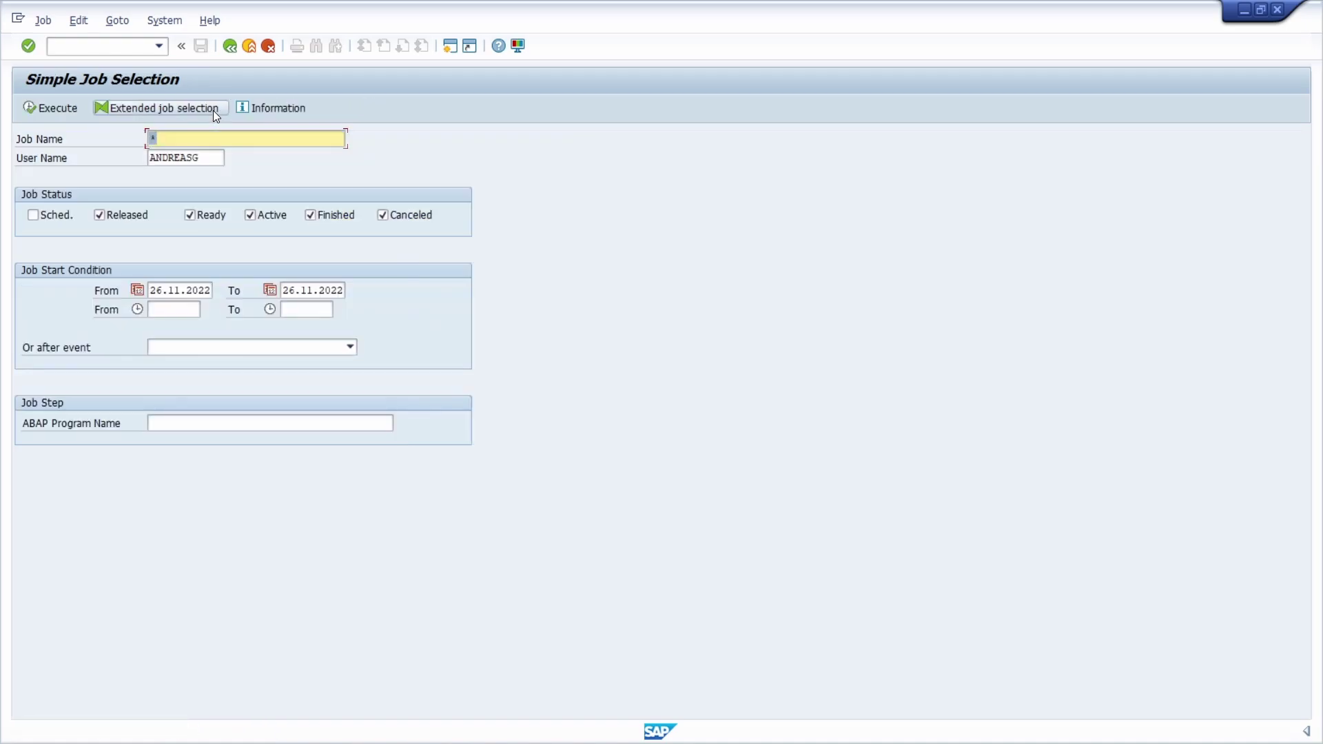
click(188, 424)
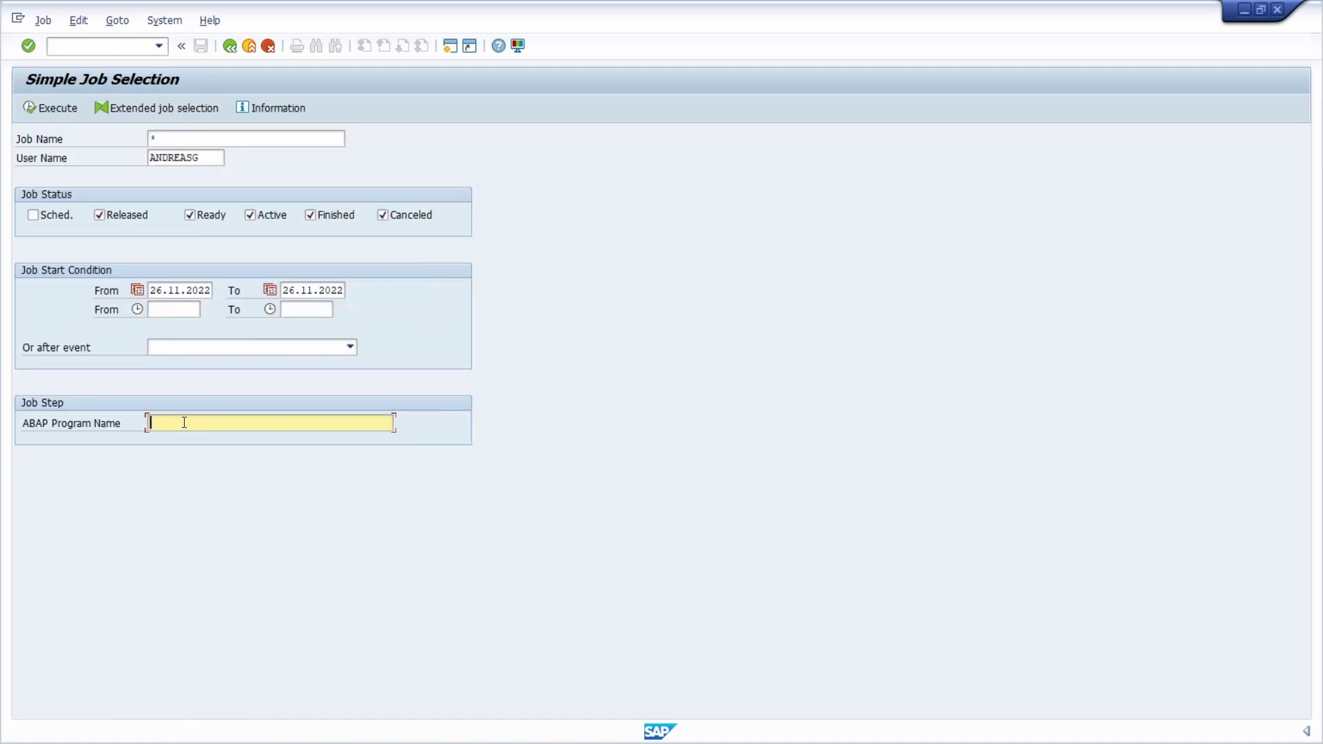
text(z_unlock_user)
click(49, 218)
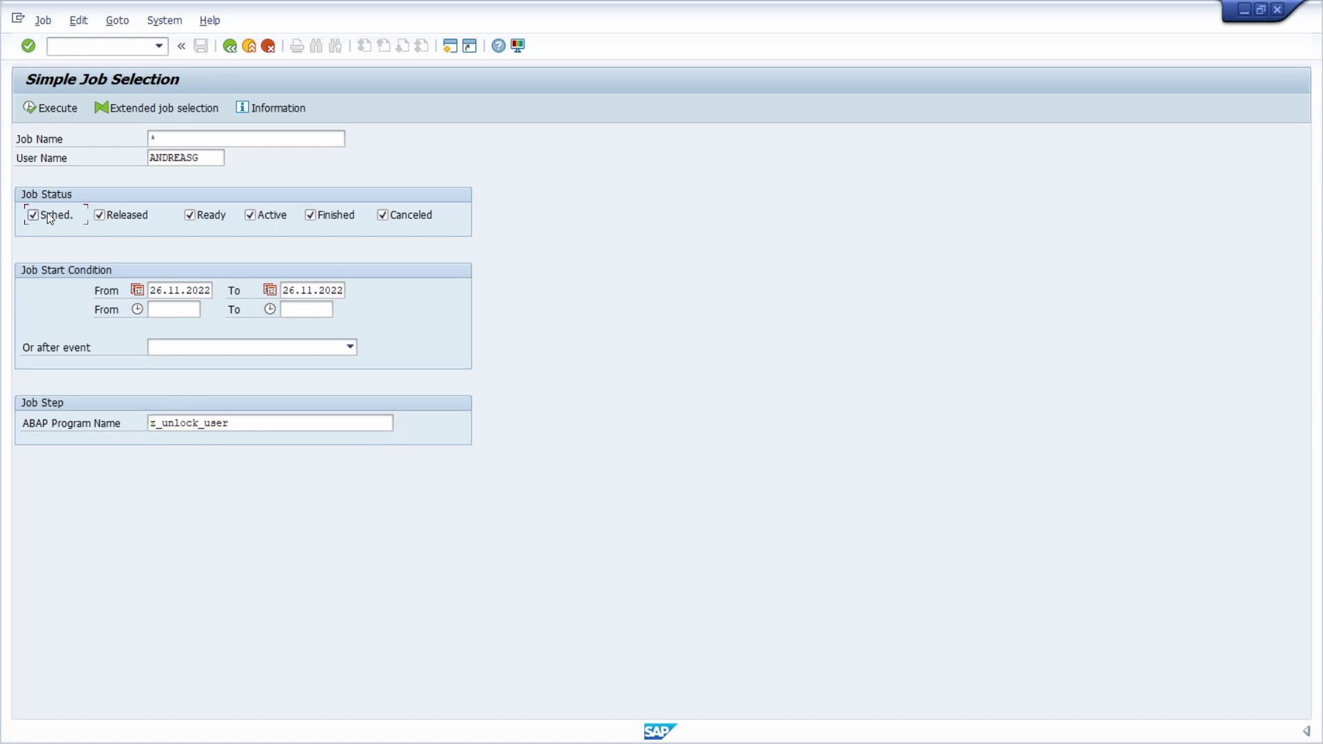
click(40, 111)
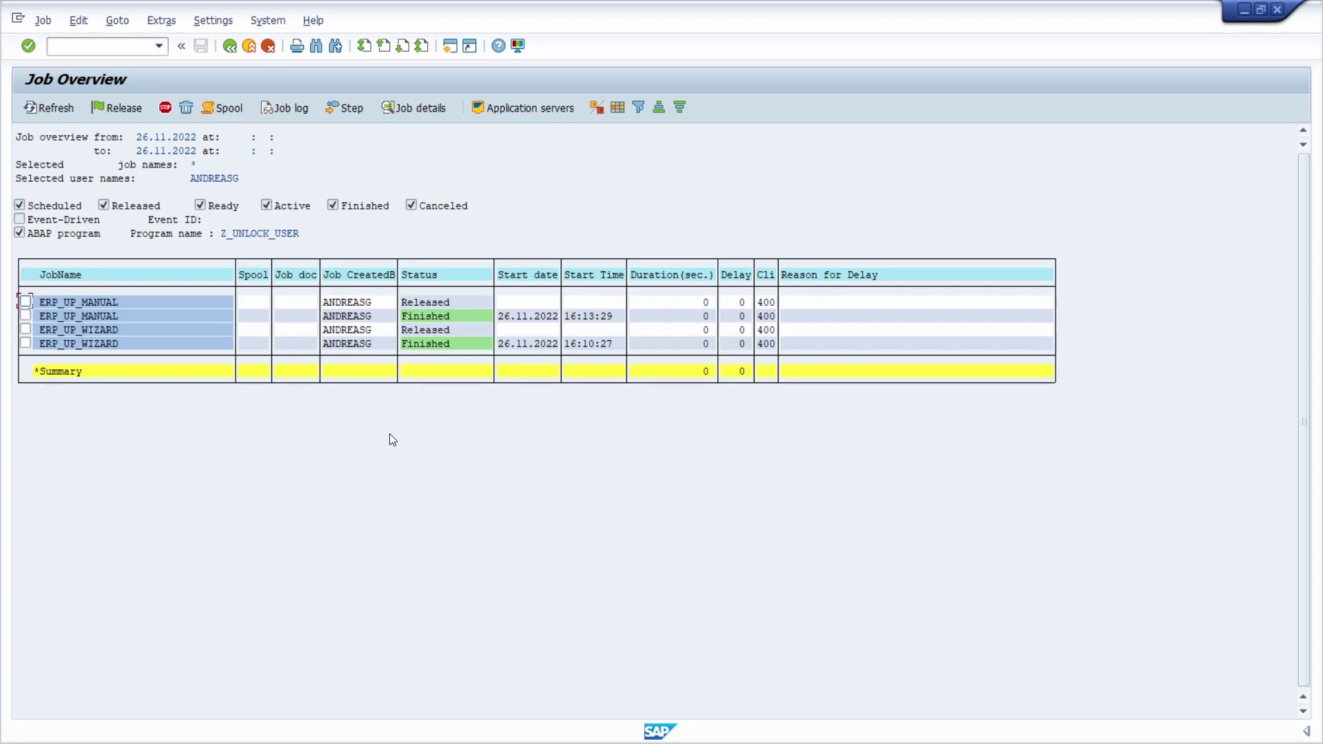
click(229, 45)
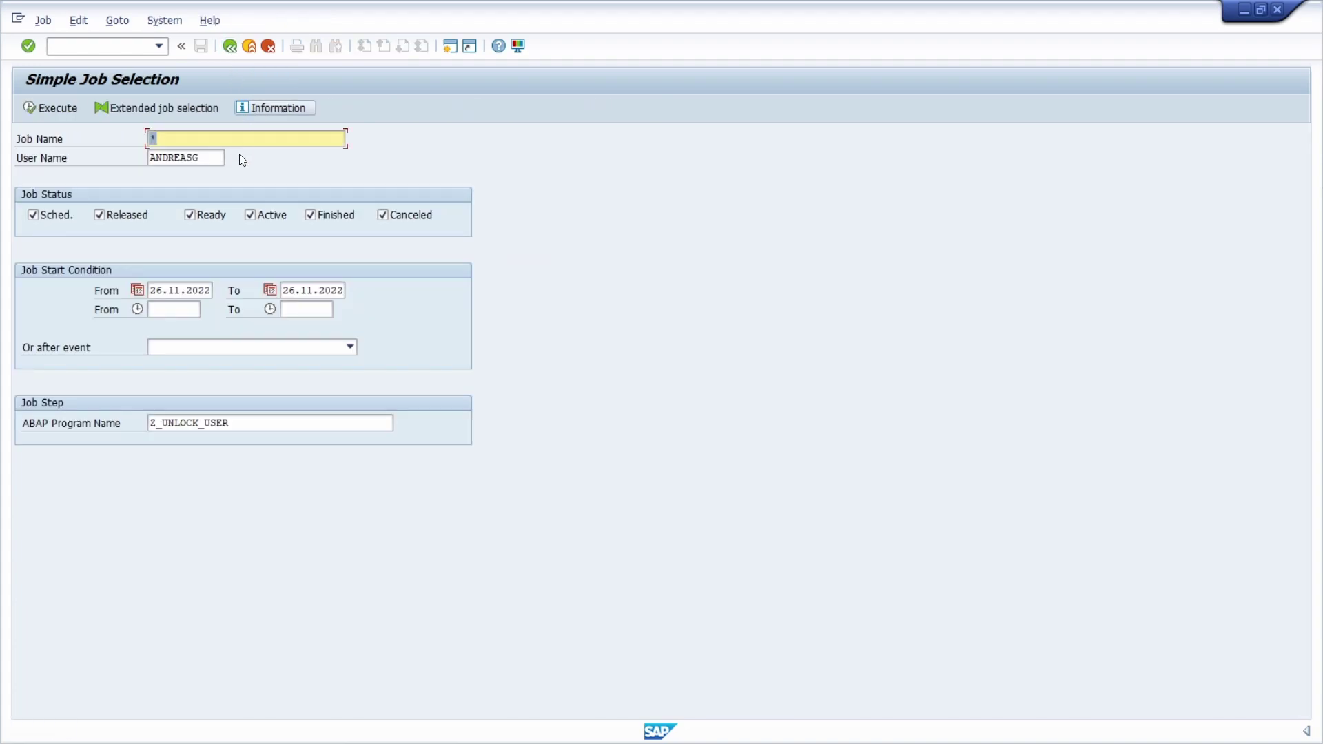
- Try a wildcard as the user name filter in the job selection and re-enter the job creator's user name
click(85, 47)
text(SM37)
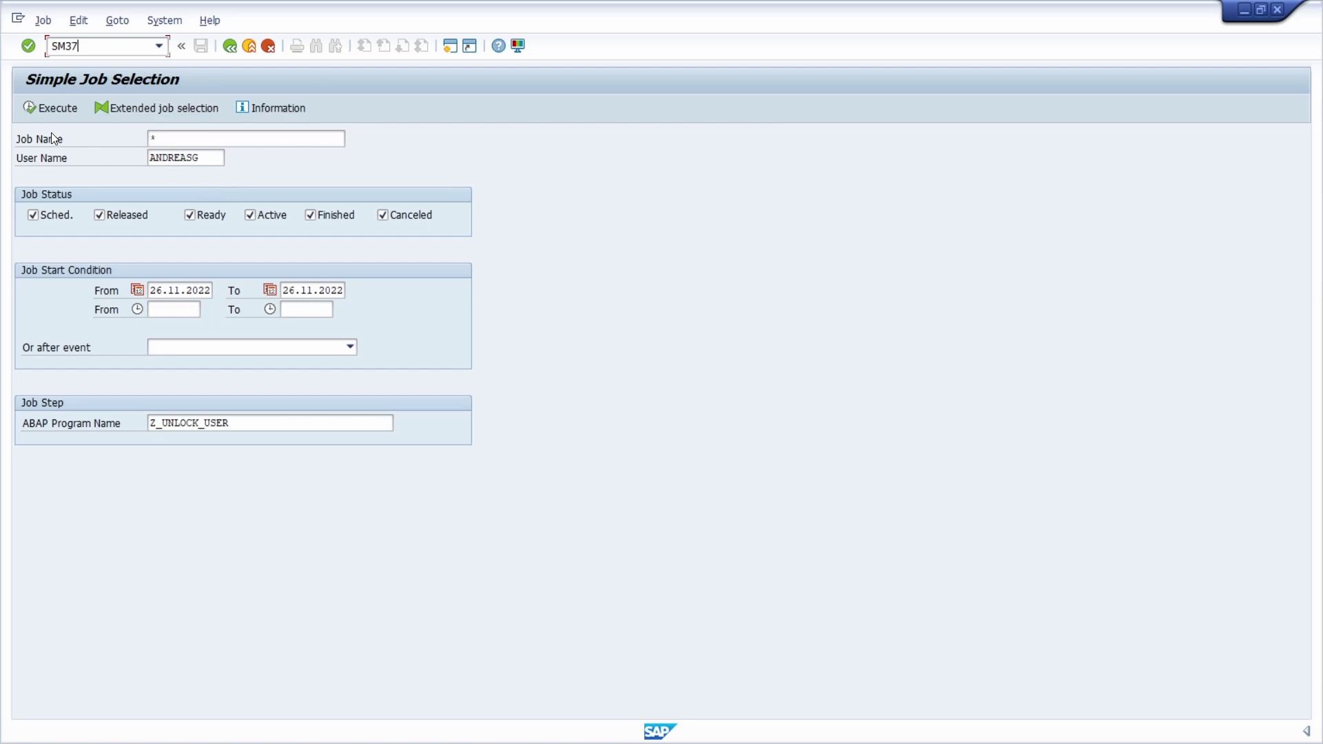
click(179, 137)
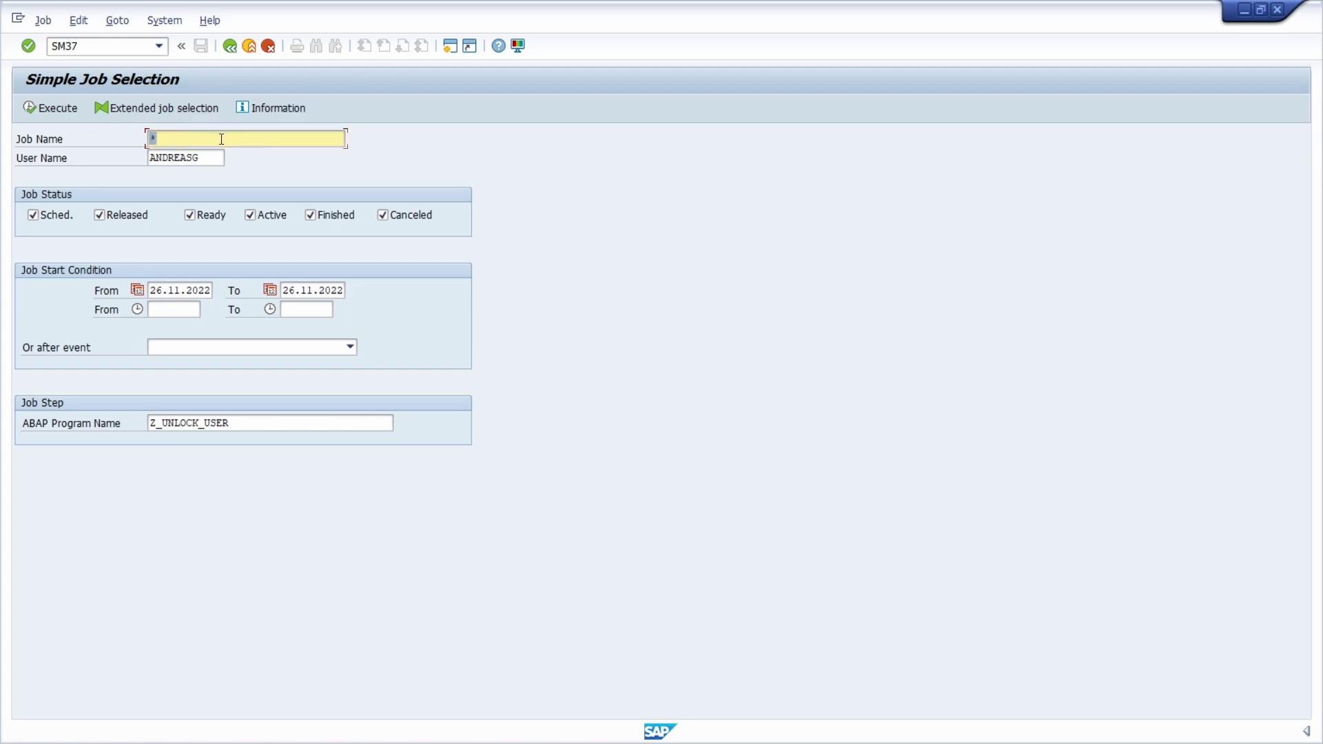
click(183, 136)
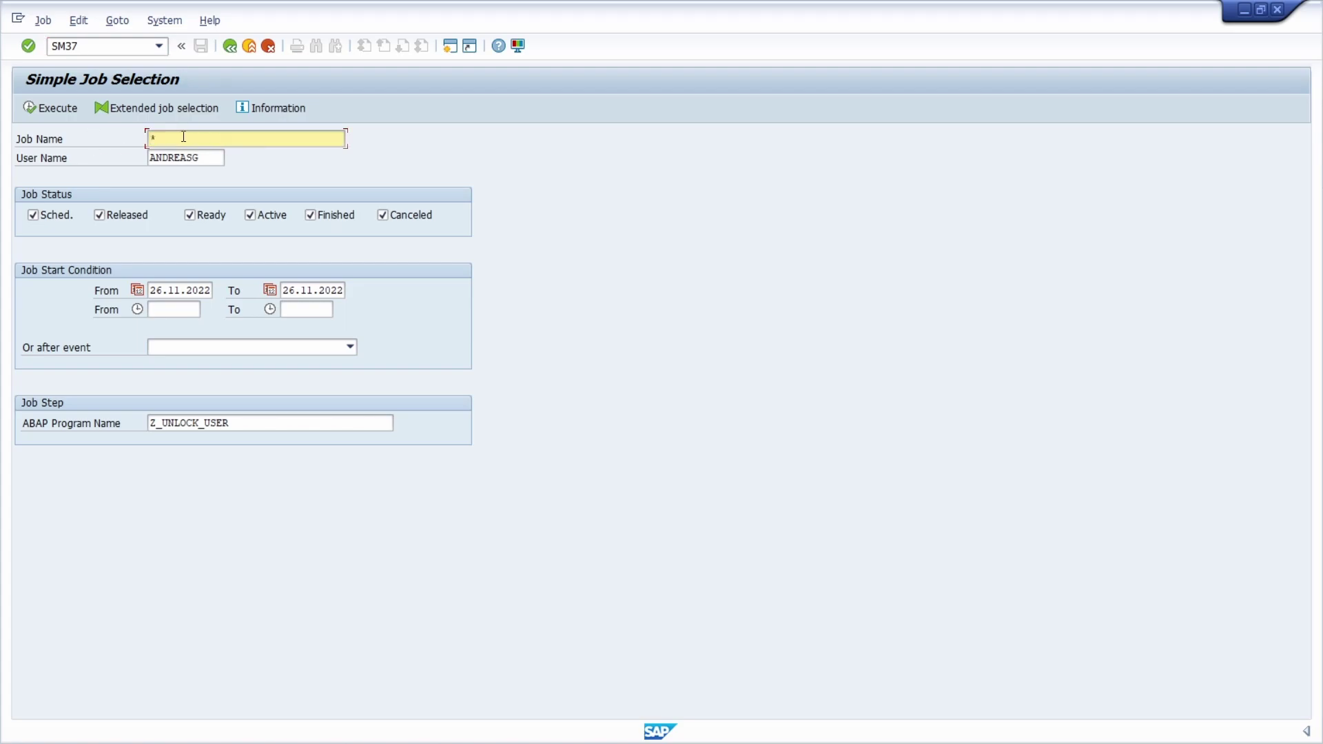
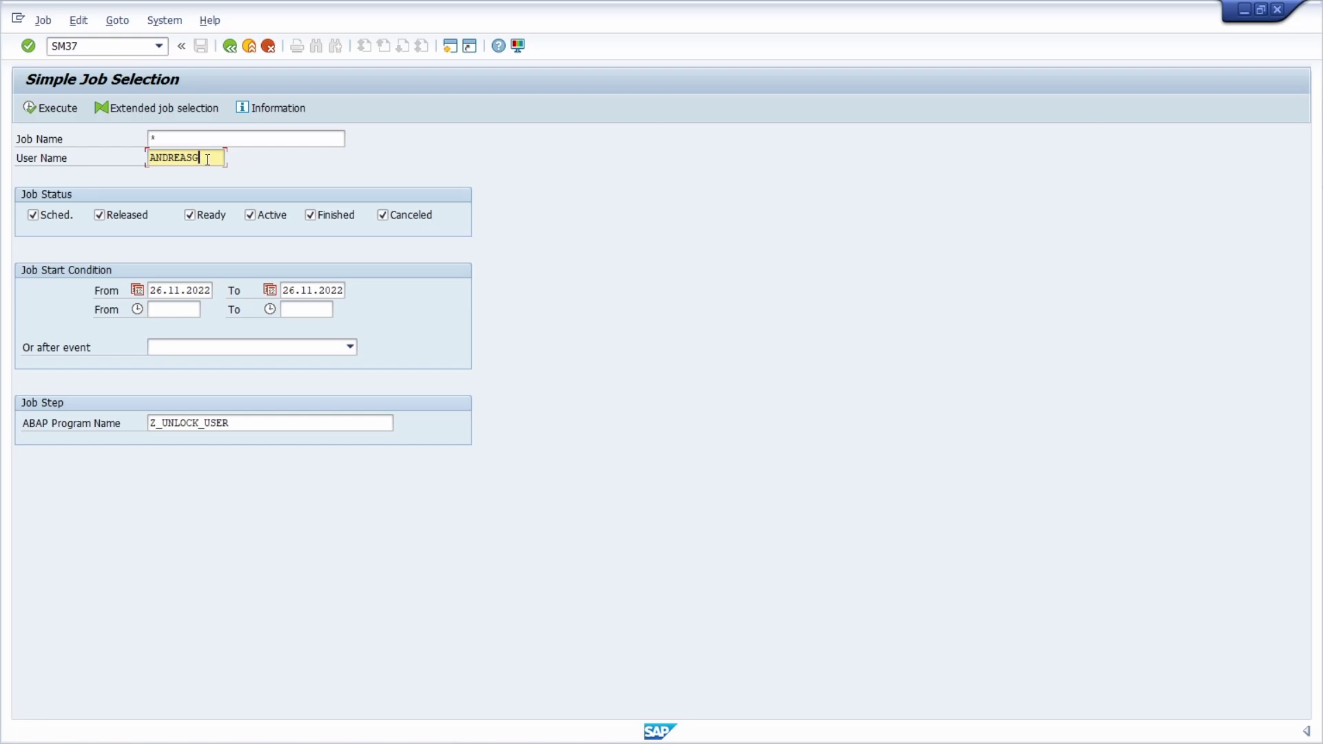
drag(208, 159, 90, 170)
text(*)
key(BackSpace)
text(andreasg)
click(236, 423)
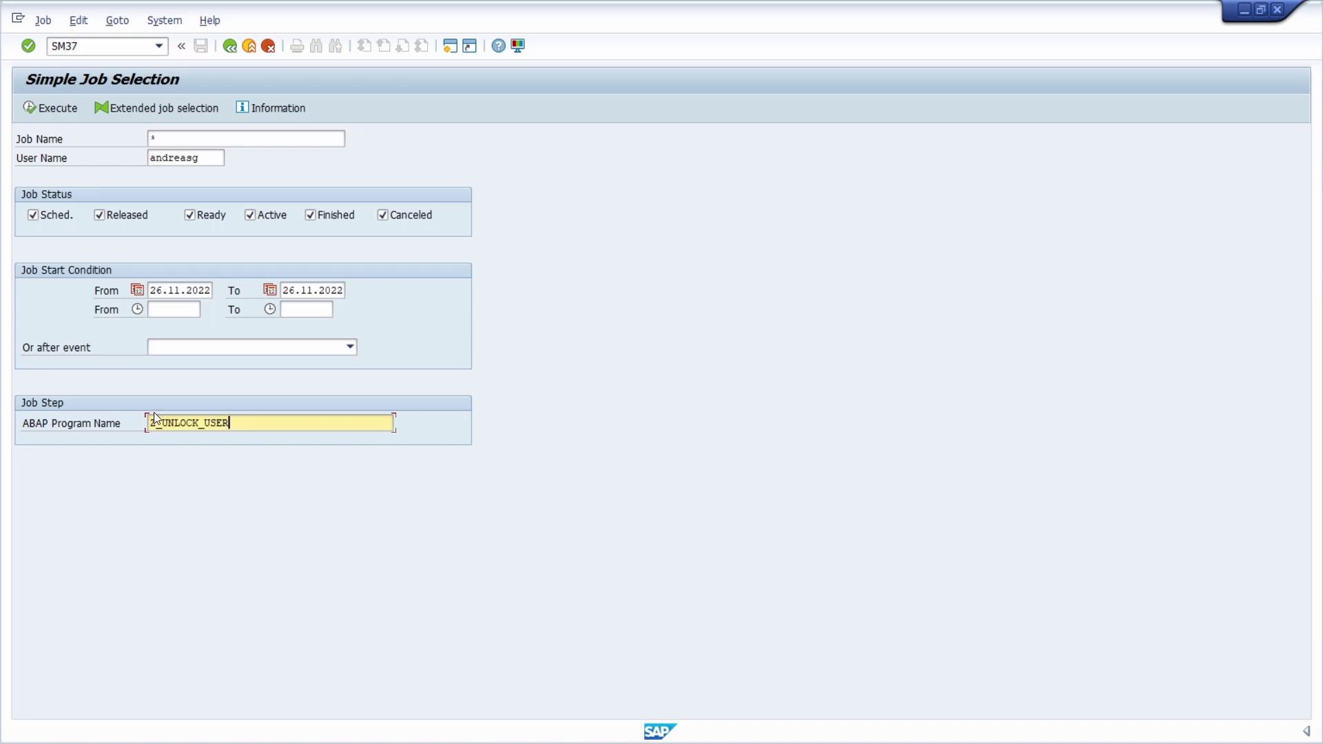
- Look through the extended job selection's status, steps, active, period and start condition criteria, and return to the simple job selection
click(119, 111)
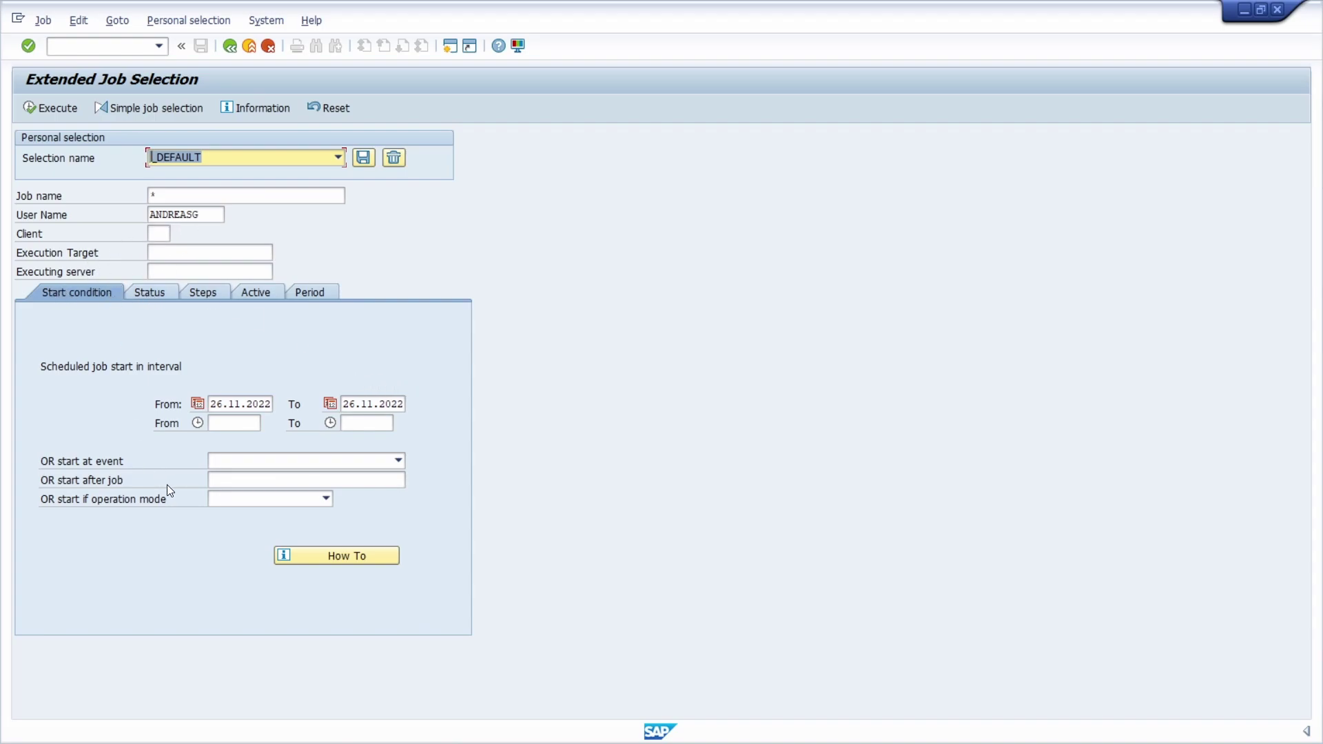
click(155, 293)
click(212, 292)
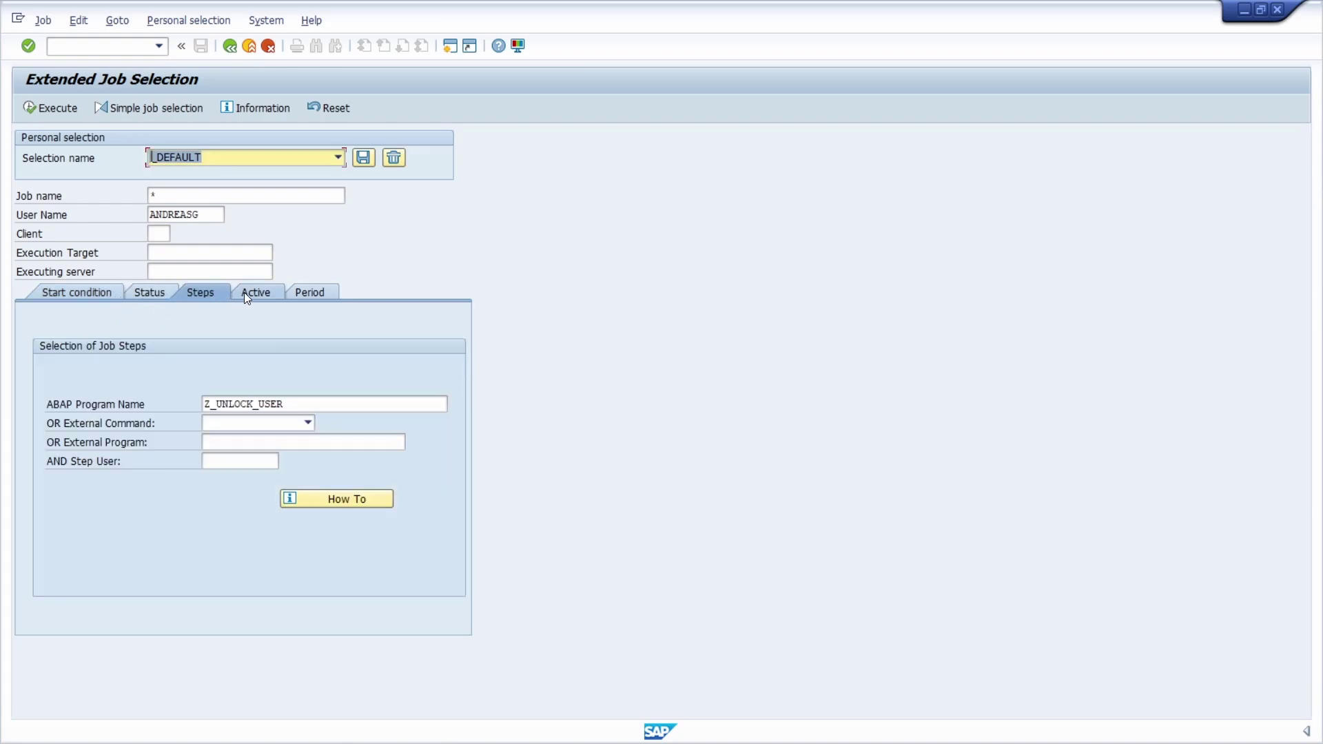
click(257, 292)
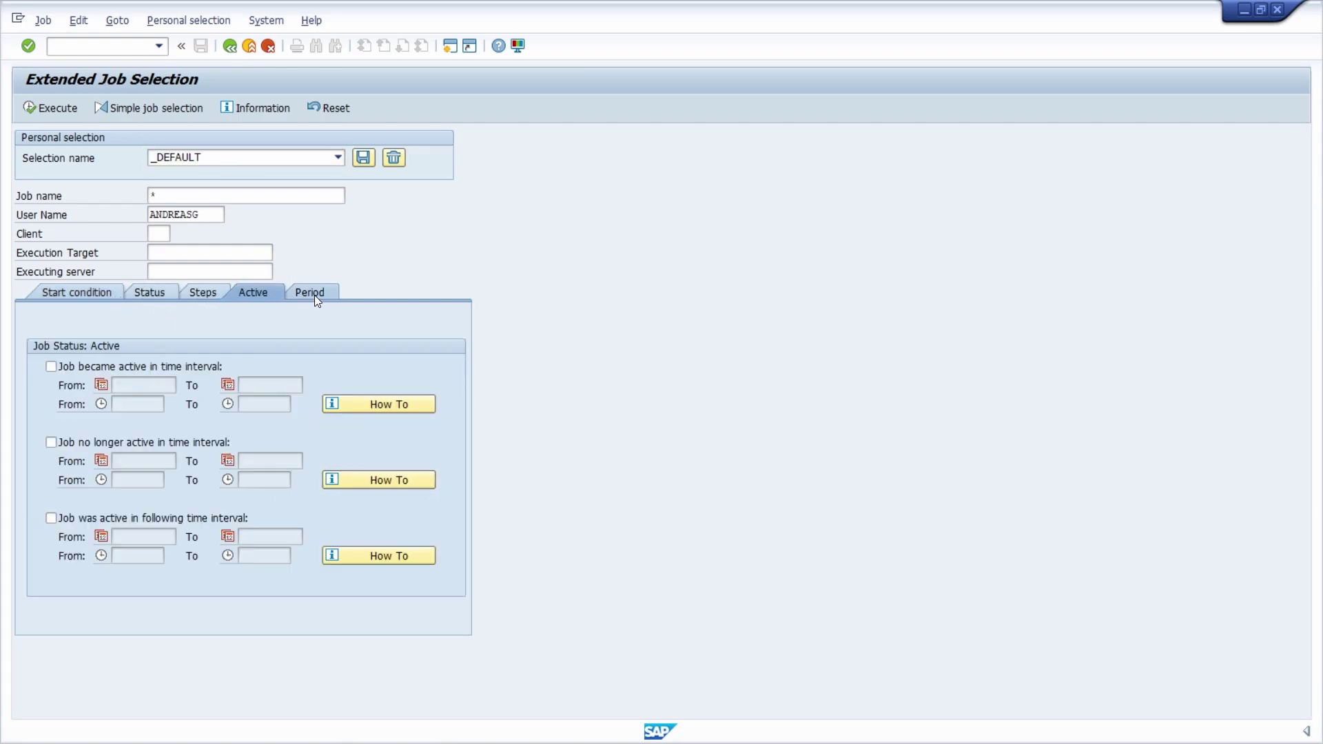
click(308, 293)
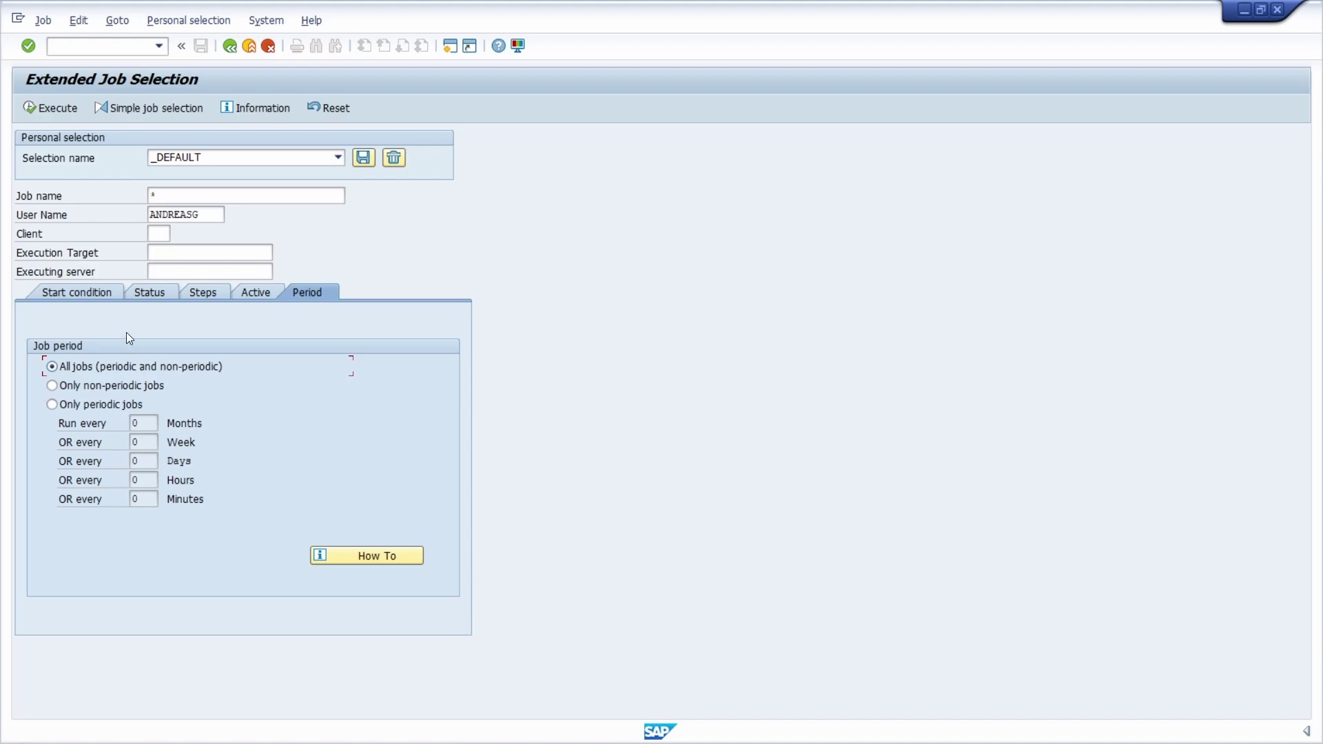
click(78, 294)
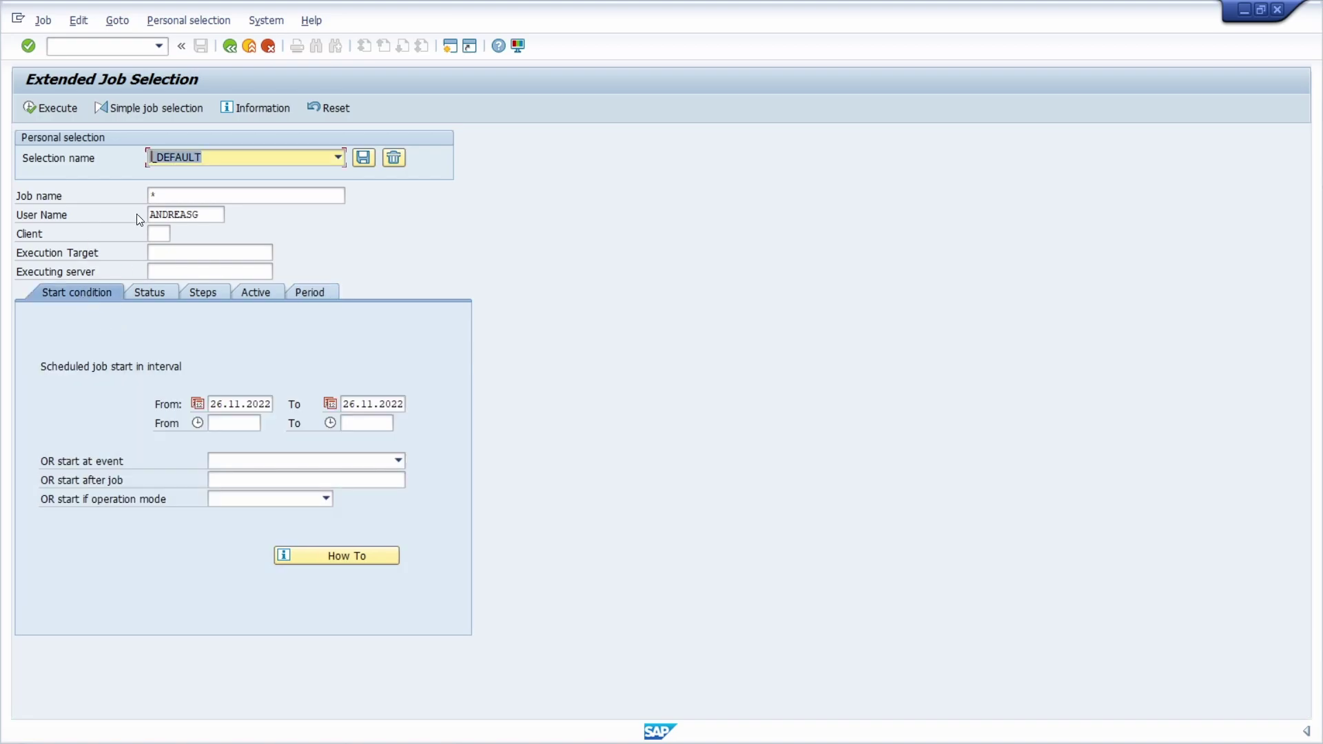
click(146, 109)
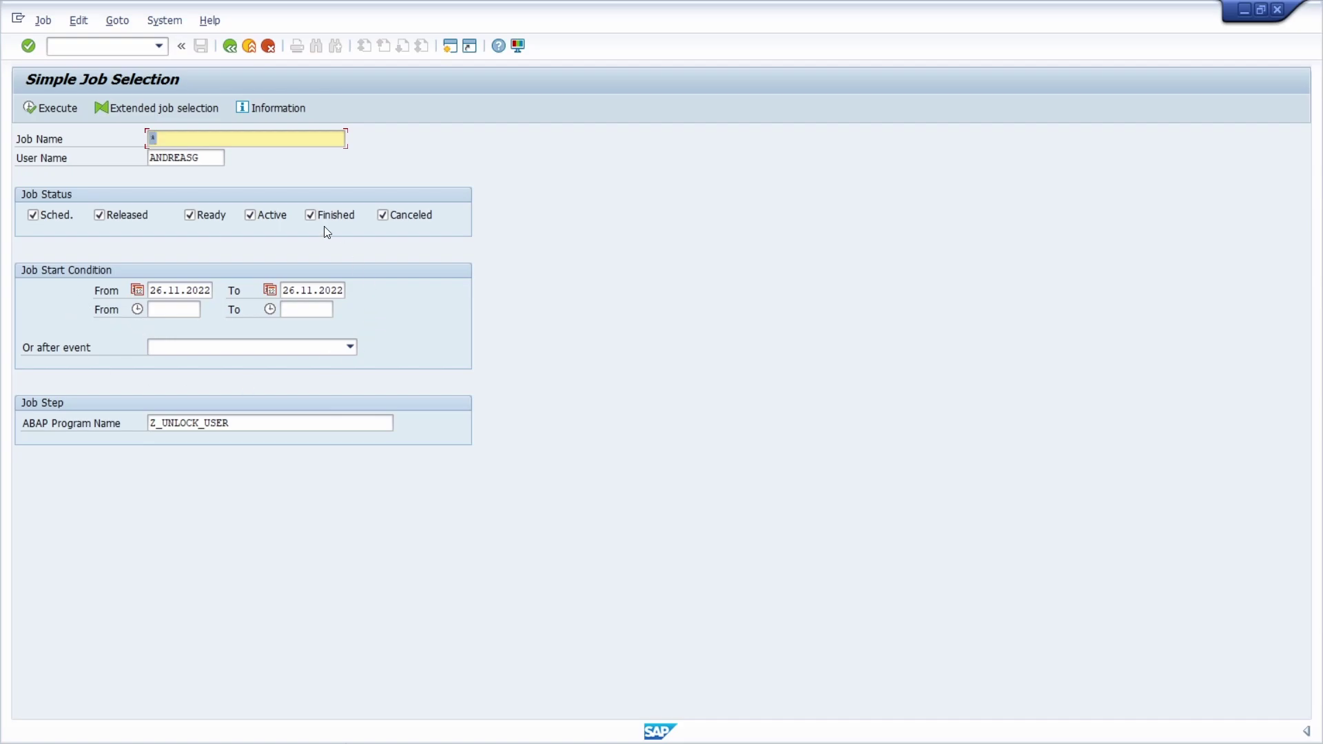
- Read the usage information for the simple job selection fields through to the end and close it
click(275, 106)
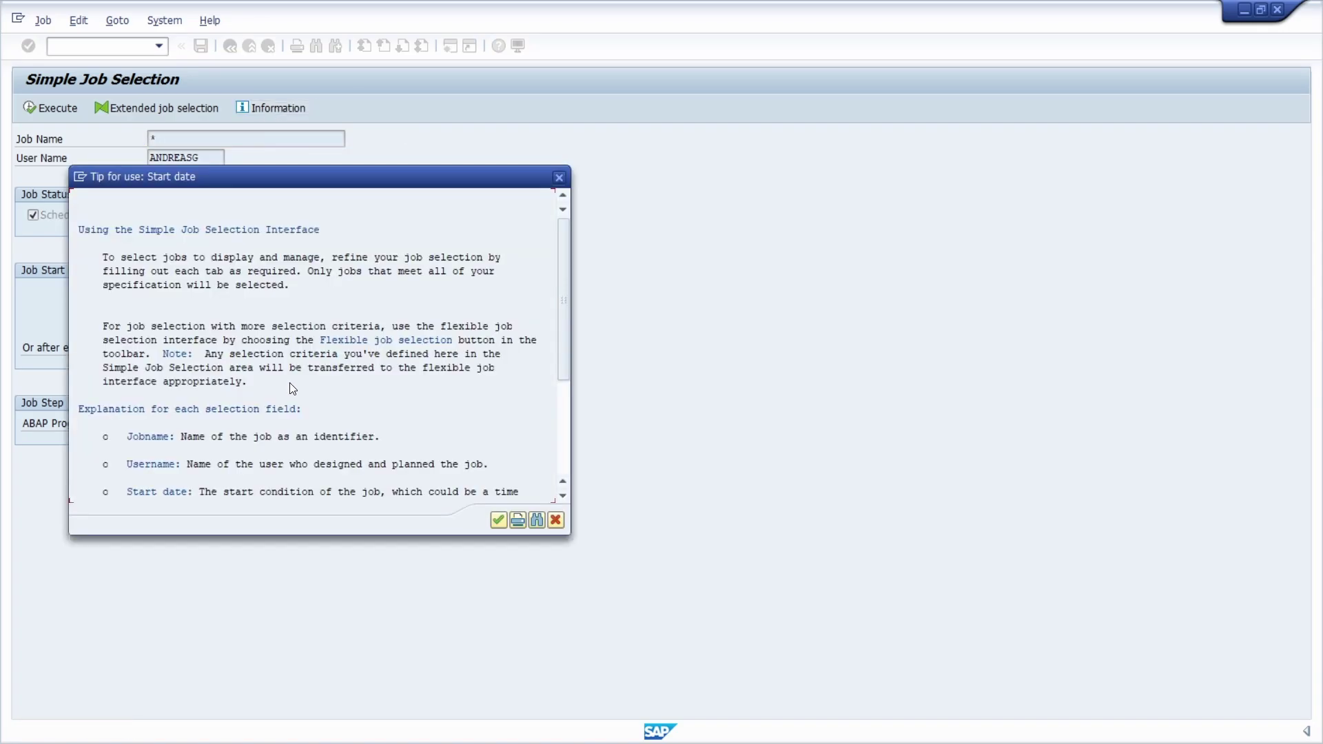
scroll(255, 365, down, 2)
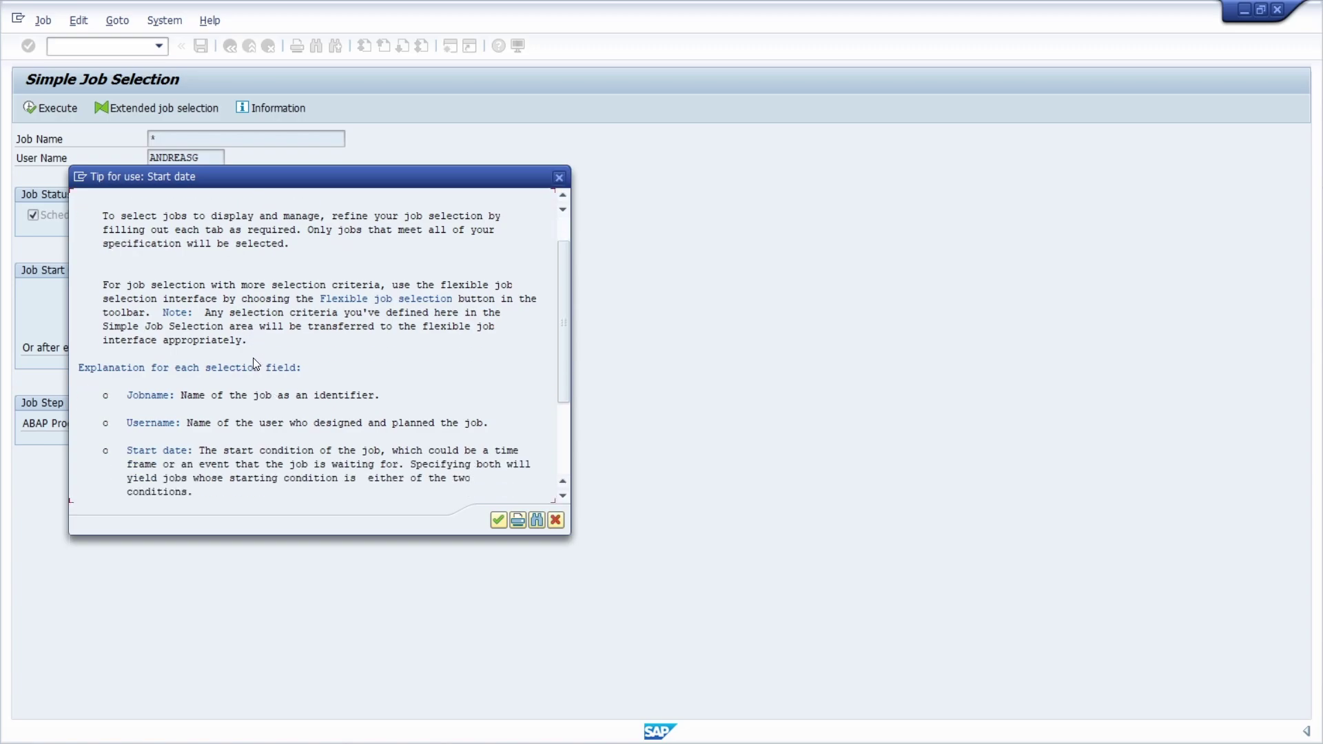
scroll(254, 361, down, 3)
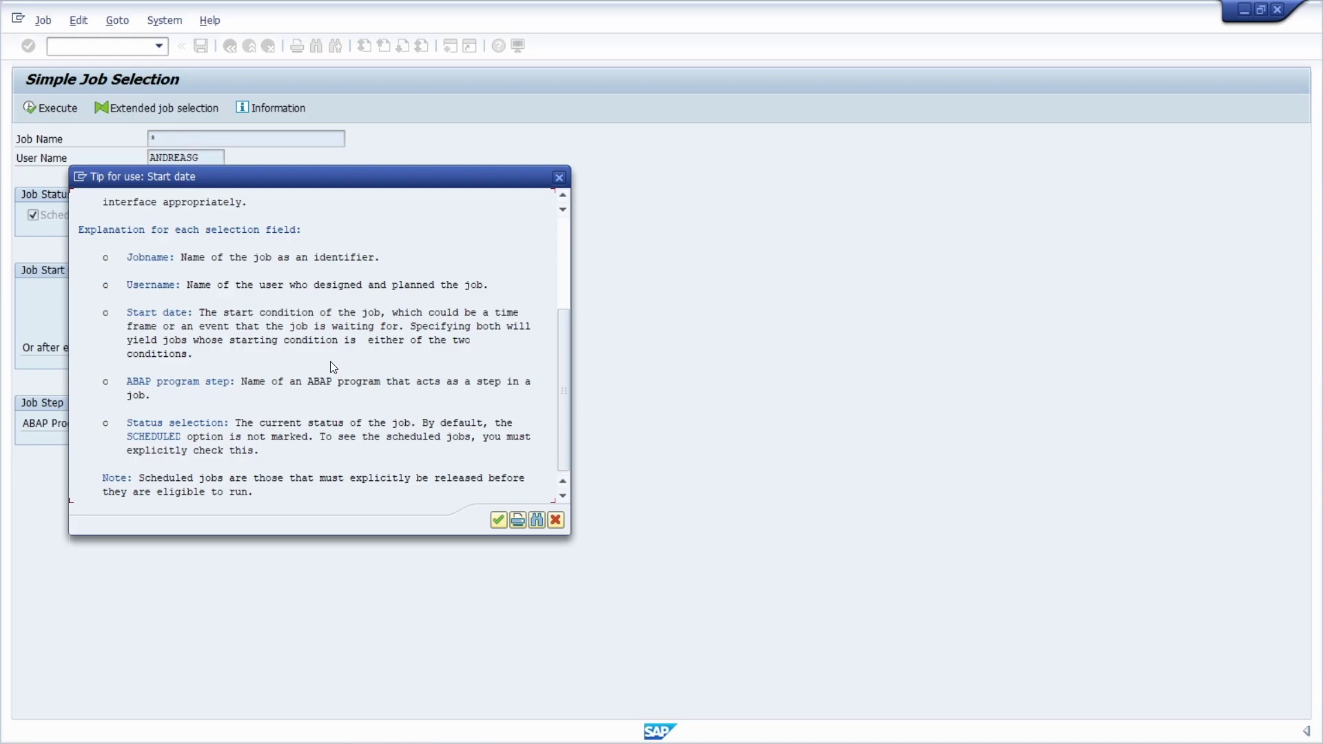
click(558, 177)
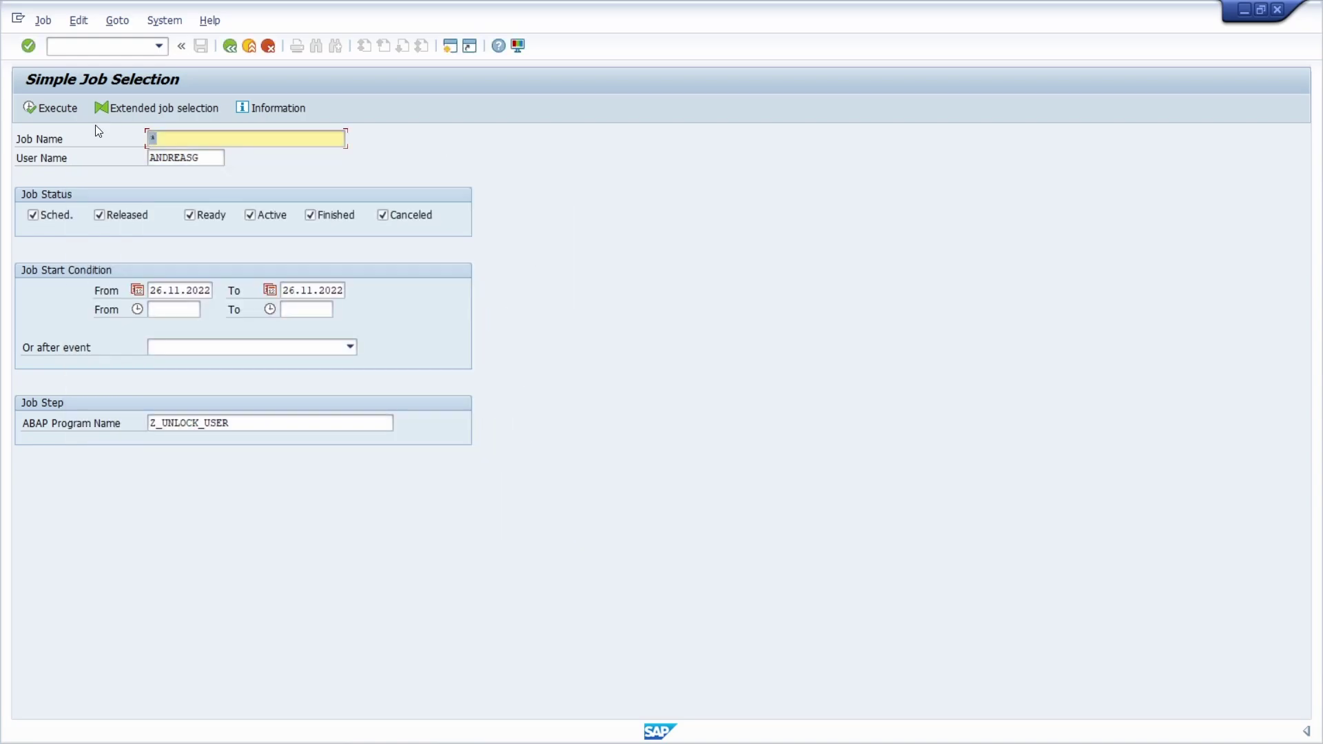
- List the day's jobs running Z_UNLOCK_USER, refresh the overview and check the released ERP_UP_MANUAL job
click(48, 113)
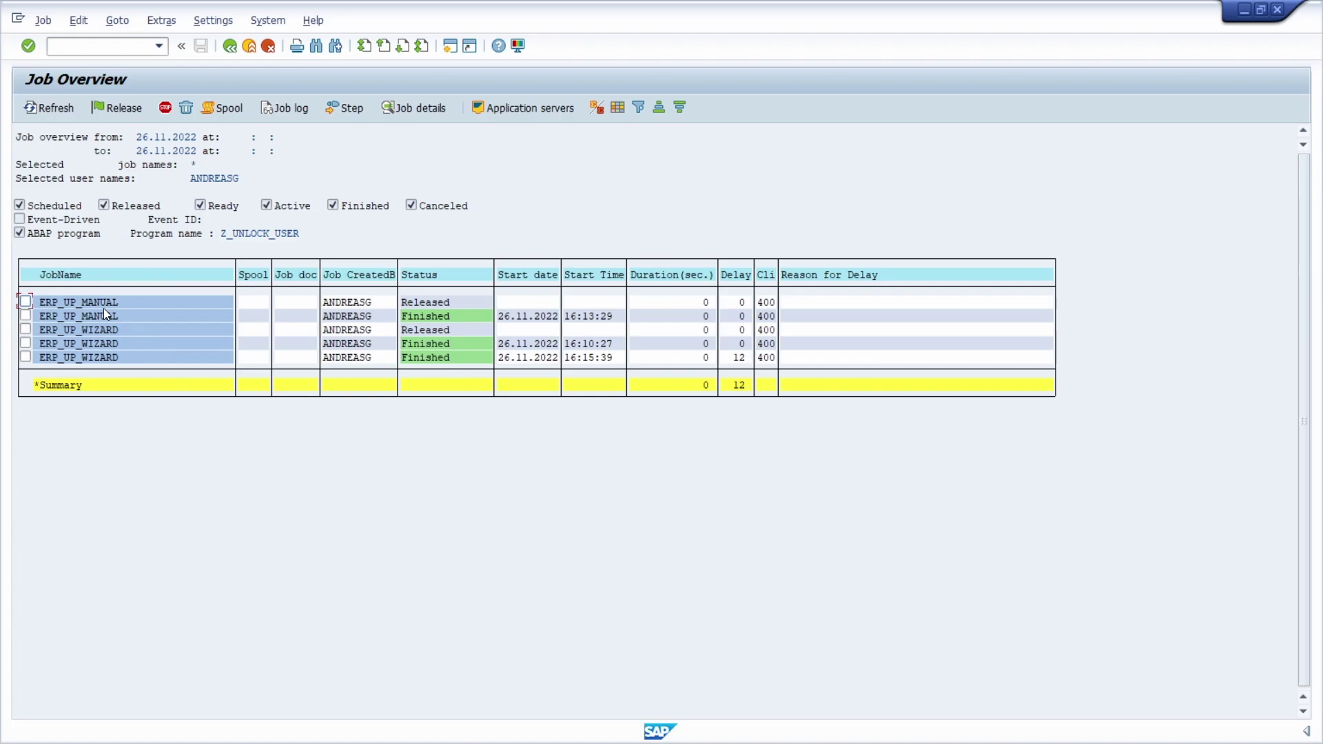
click(48, 109)
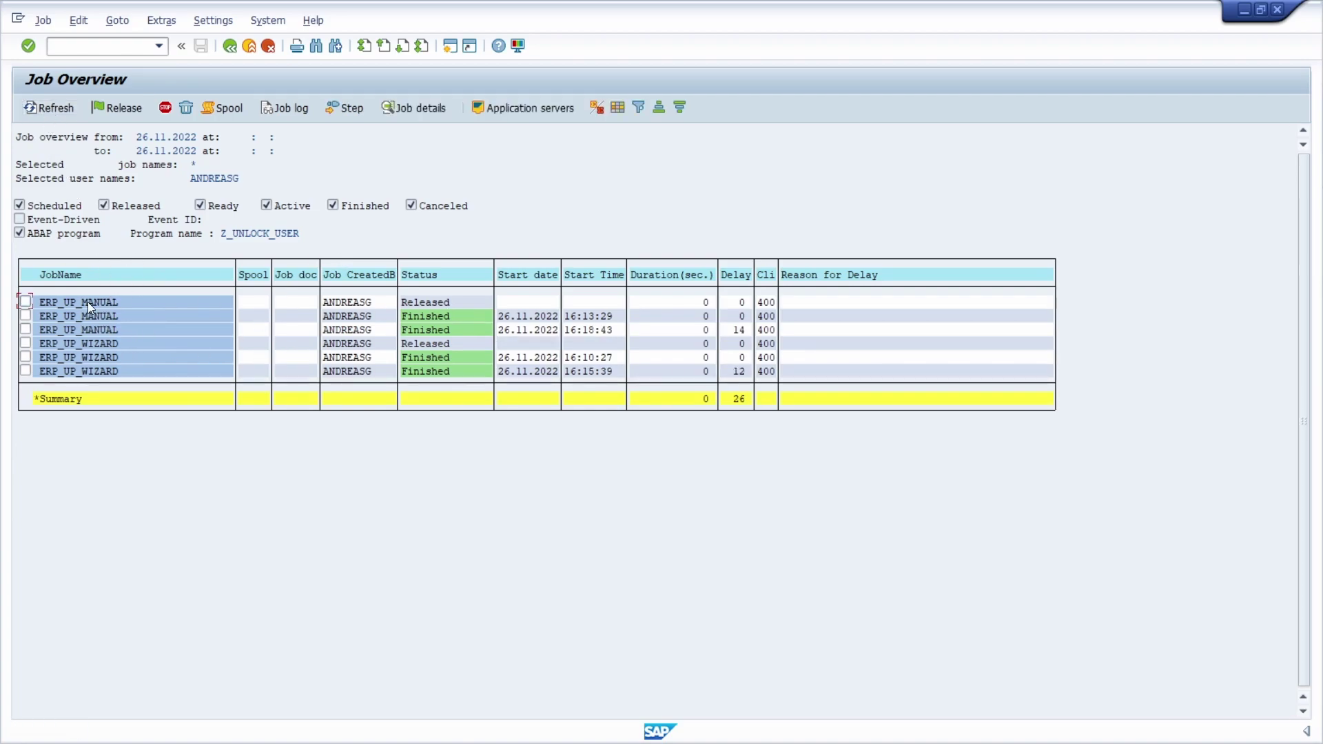
click(67, 306)
click(430, 301)
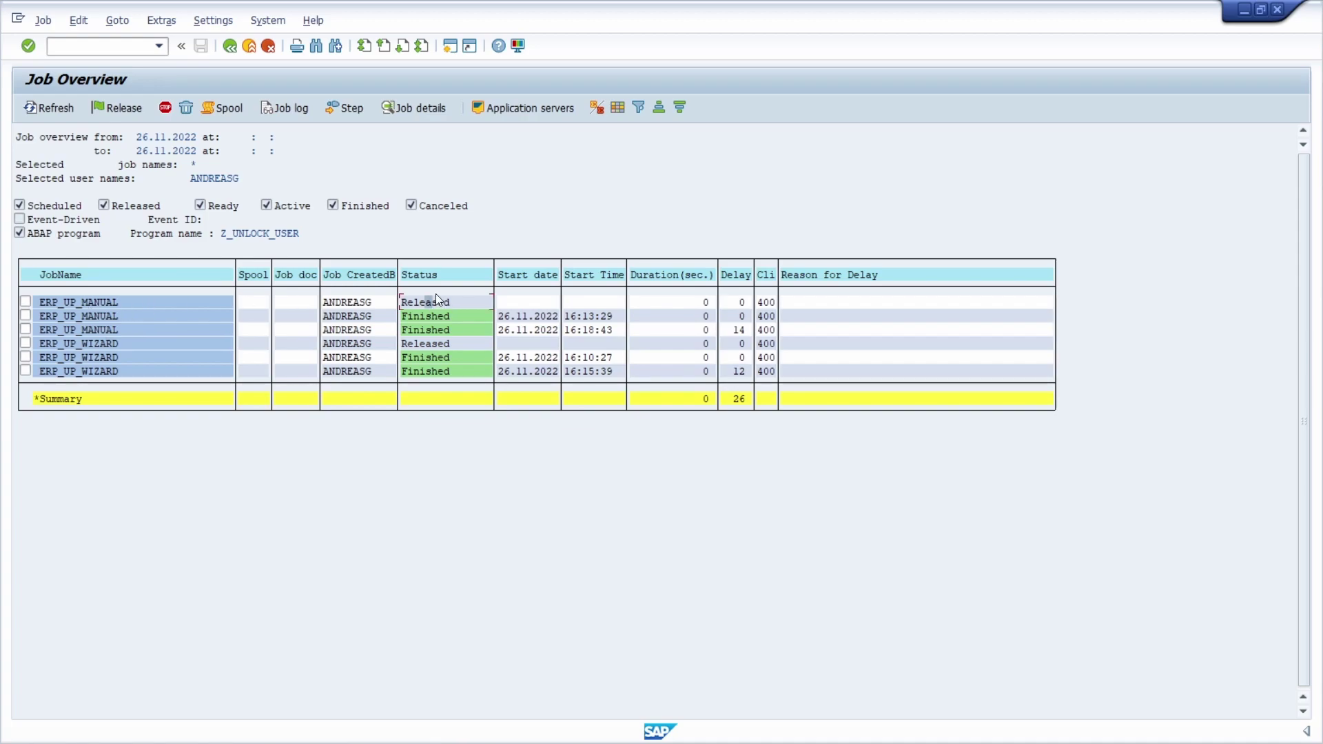
- Open the released ERP_UP_MANUAL job for changing, view its start condition and close it without changes
click(26, 301)
click(43, 20)
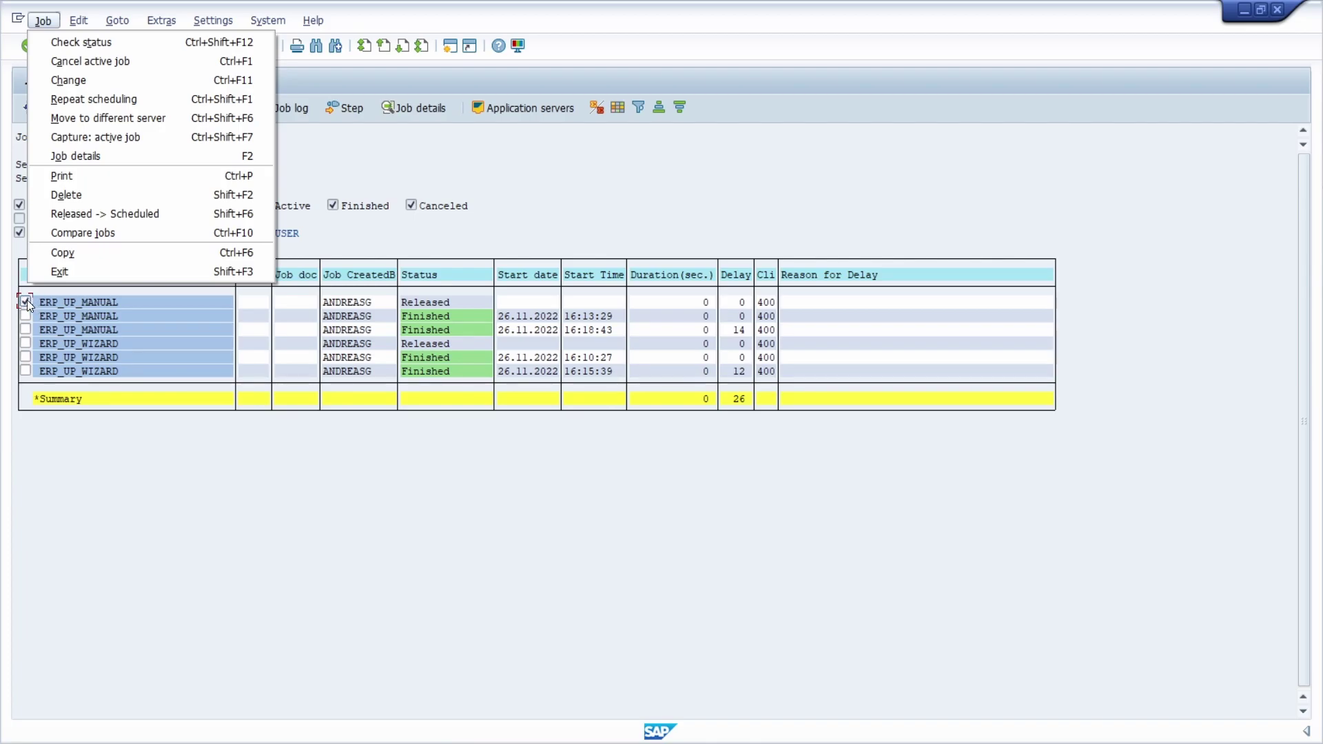
click(126, 80)
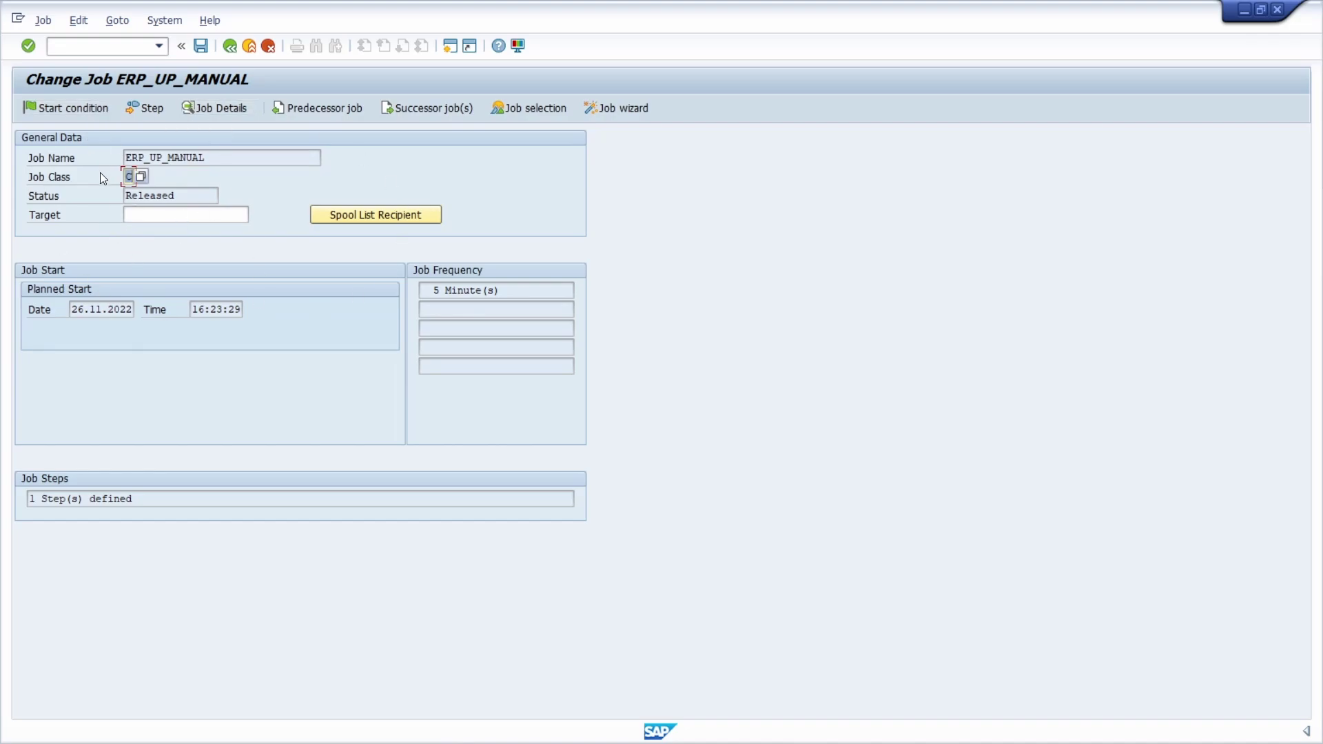
click(68, 111)
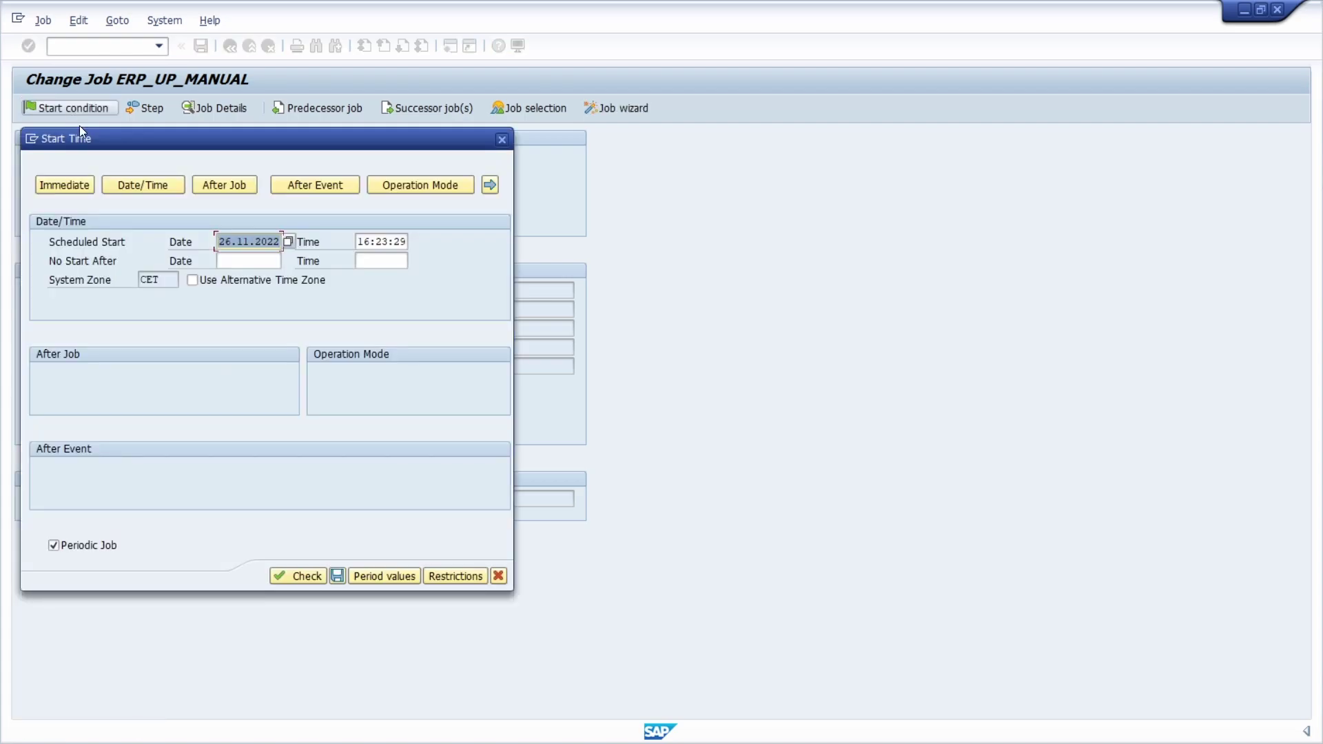
click(501, 140)
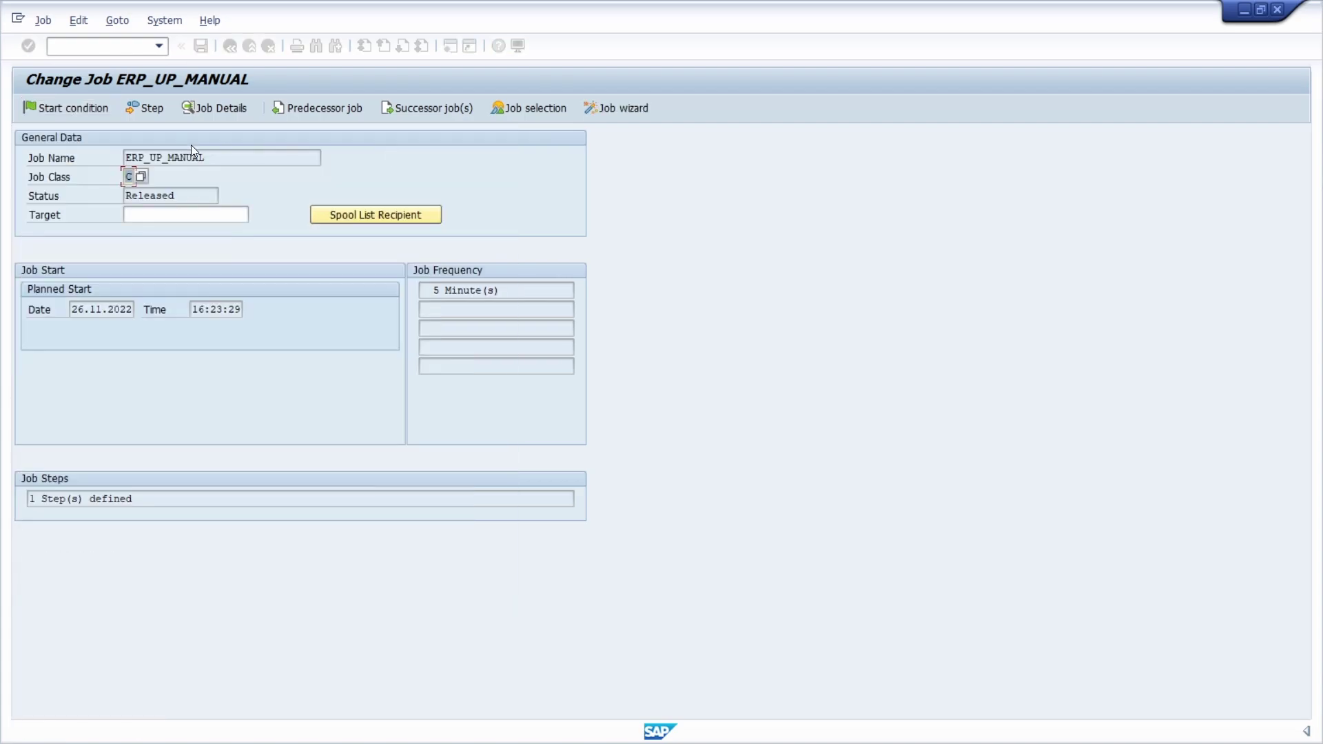
- View the Z_UNLOCK_USER step of ERP_UP_MANUAL in display and edit mode, and return to the job overview without changes
click(140, 110)
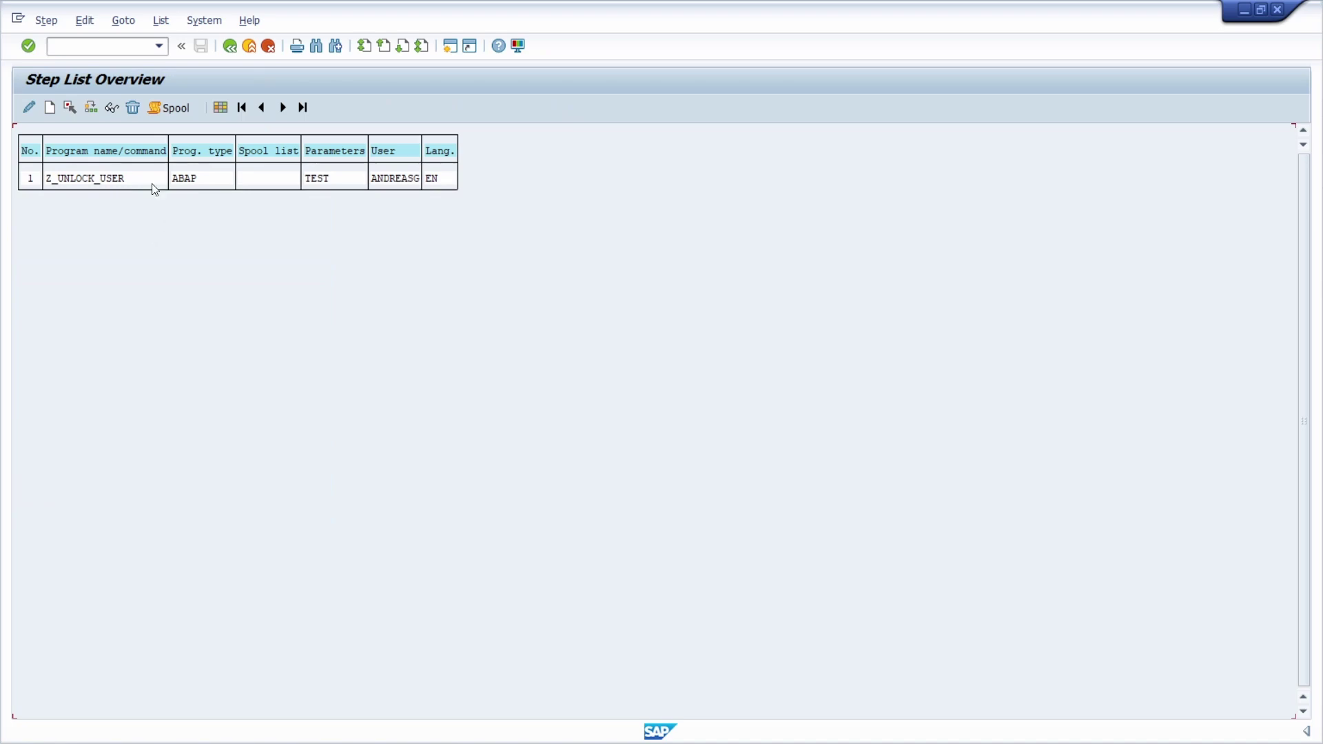
double_click(30, 178)
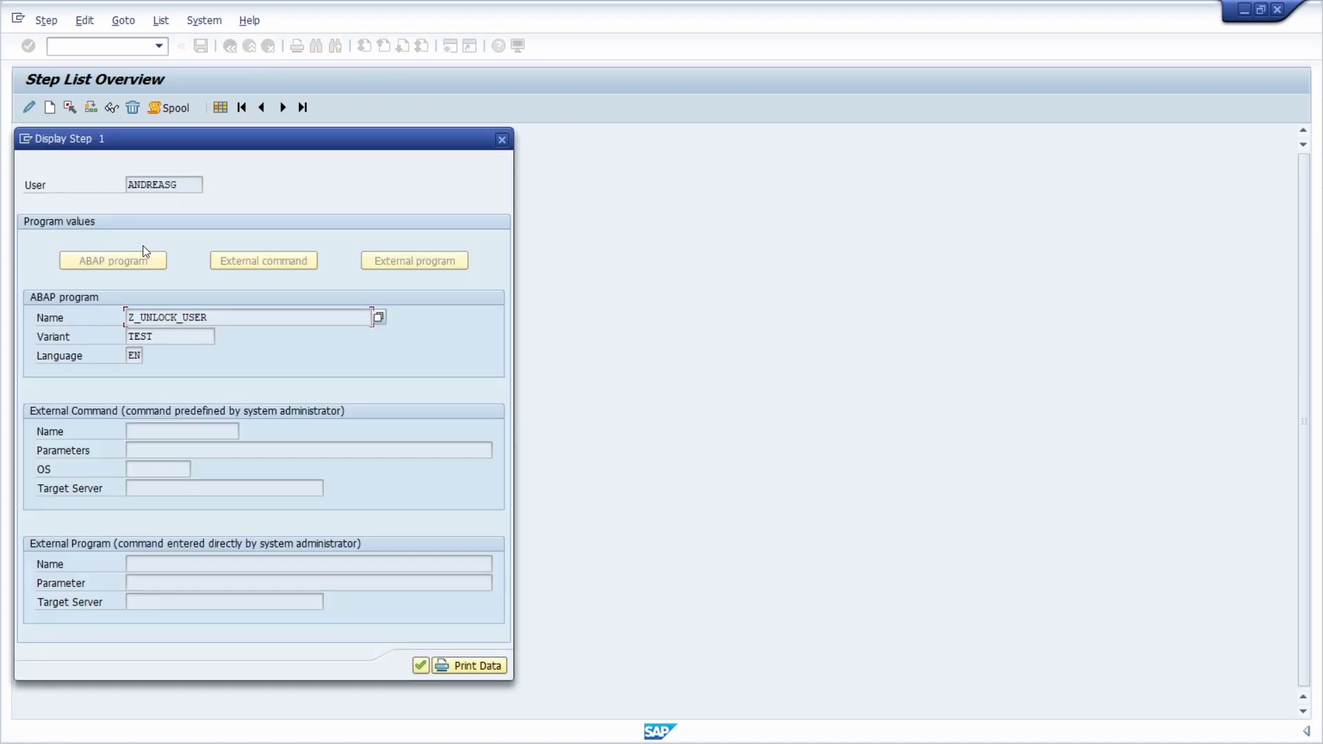
click(502, 139)
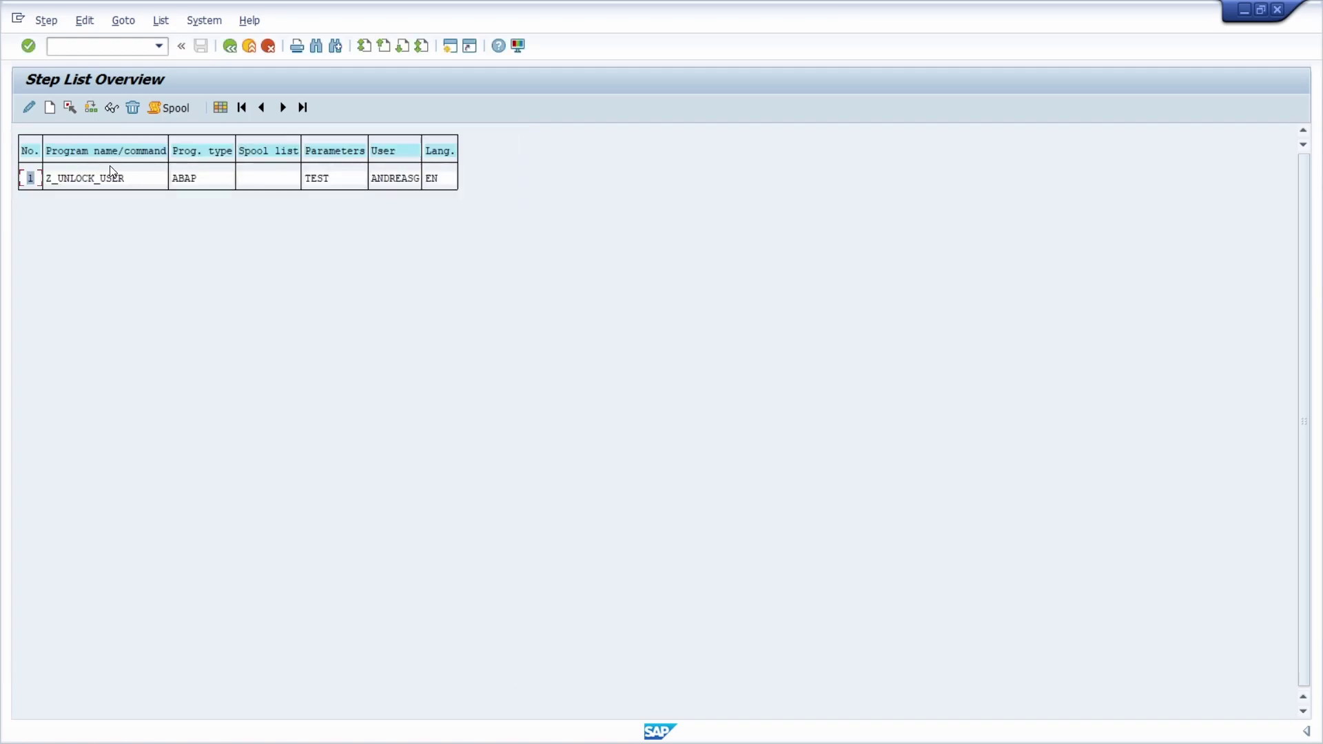
click(32, 105)
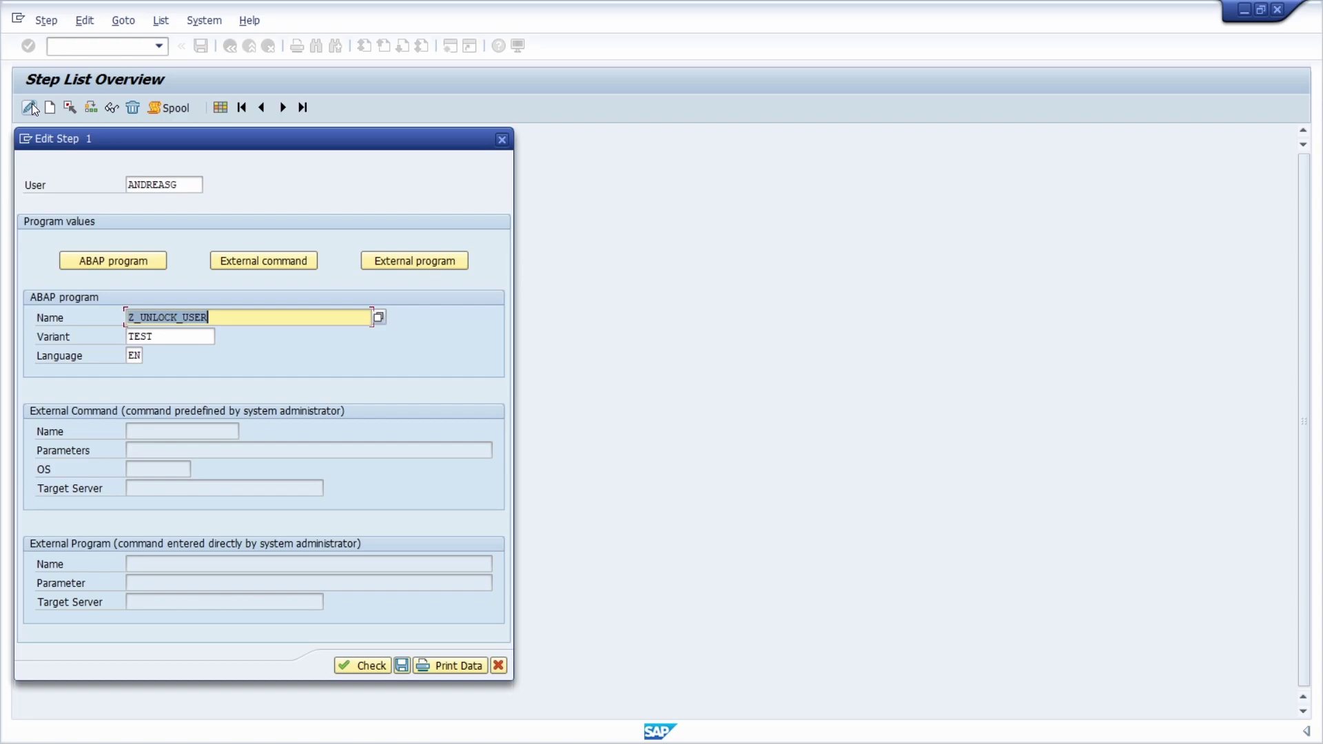
click(502, 139)
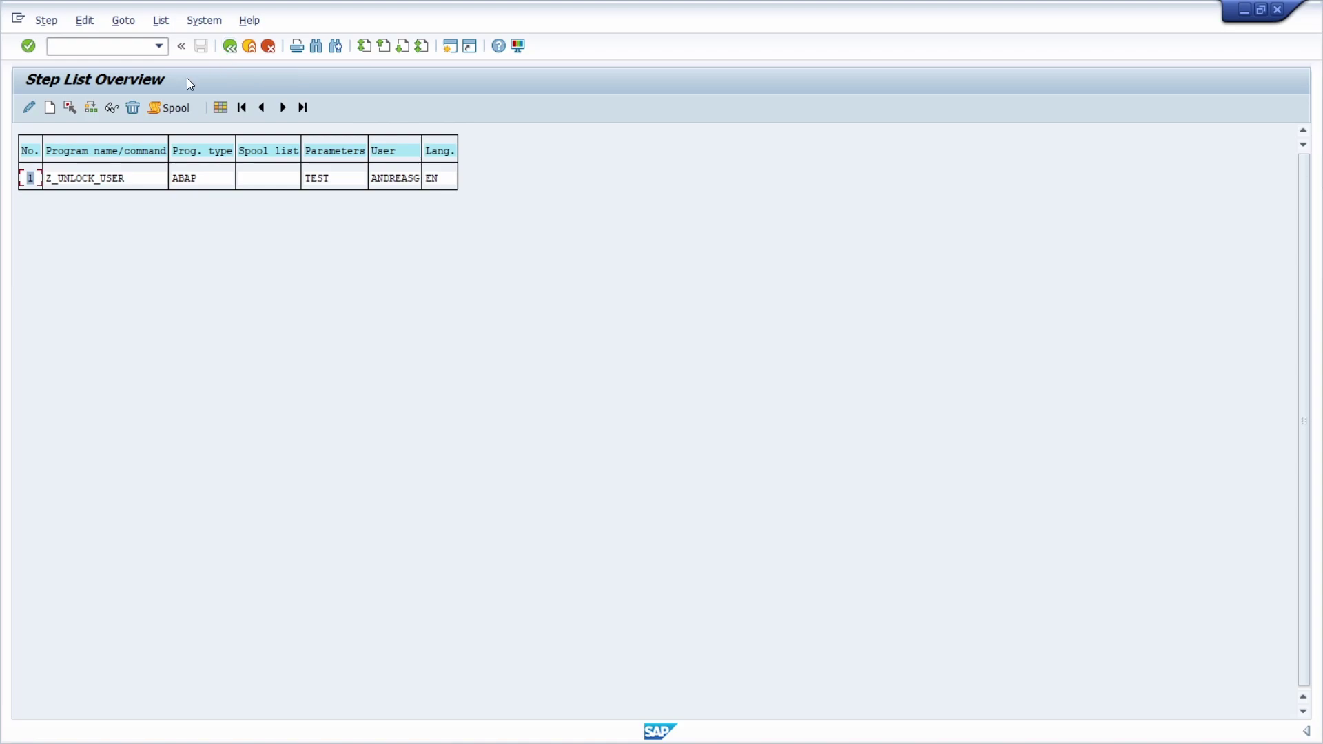
click(230, 48)
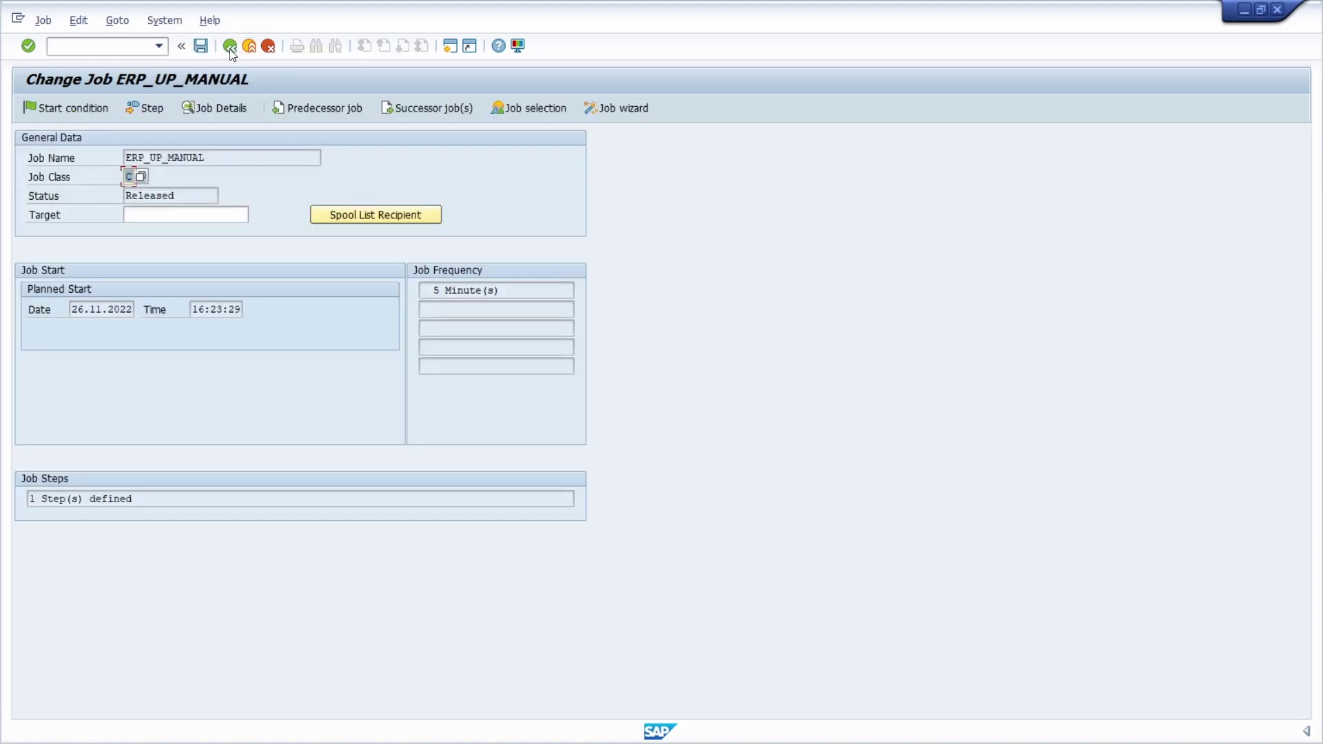
click(230, 47)
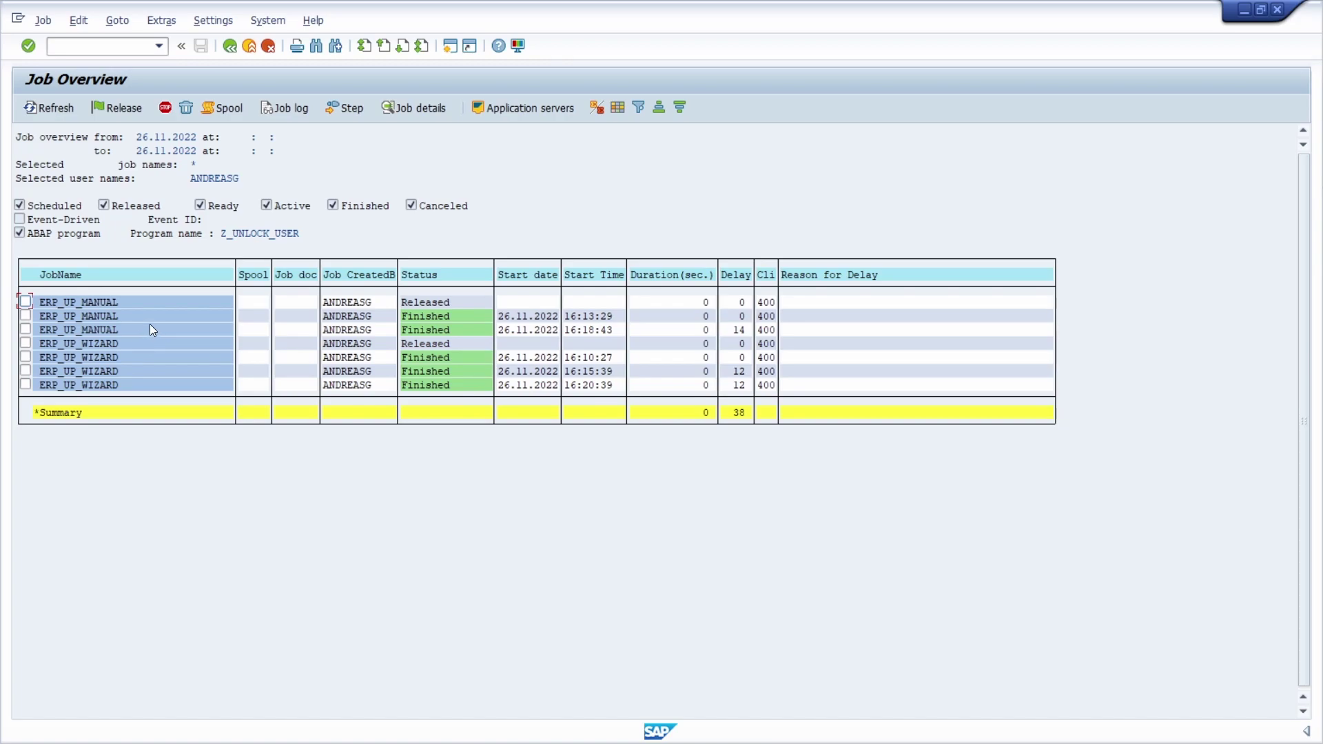
- Start transaction SA38 in a new session and run the program BTC_MASS_JOB_CHANGE to open its mass change options
click(84, 44)
text(/osa38)
key(Return)
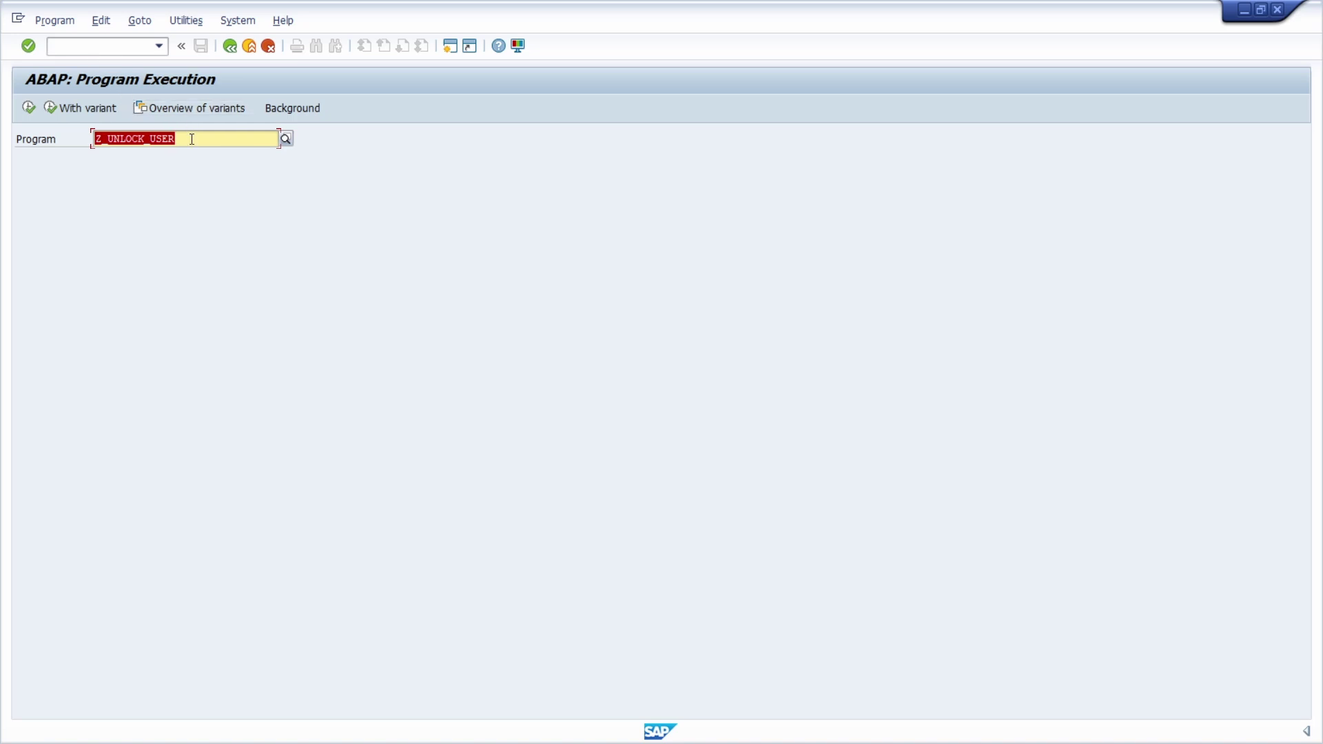
text(btc_)
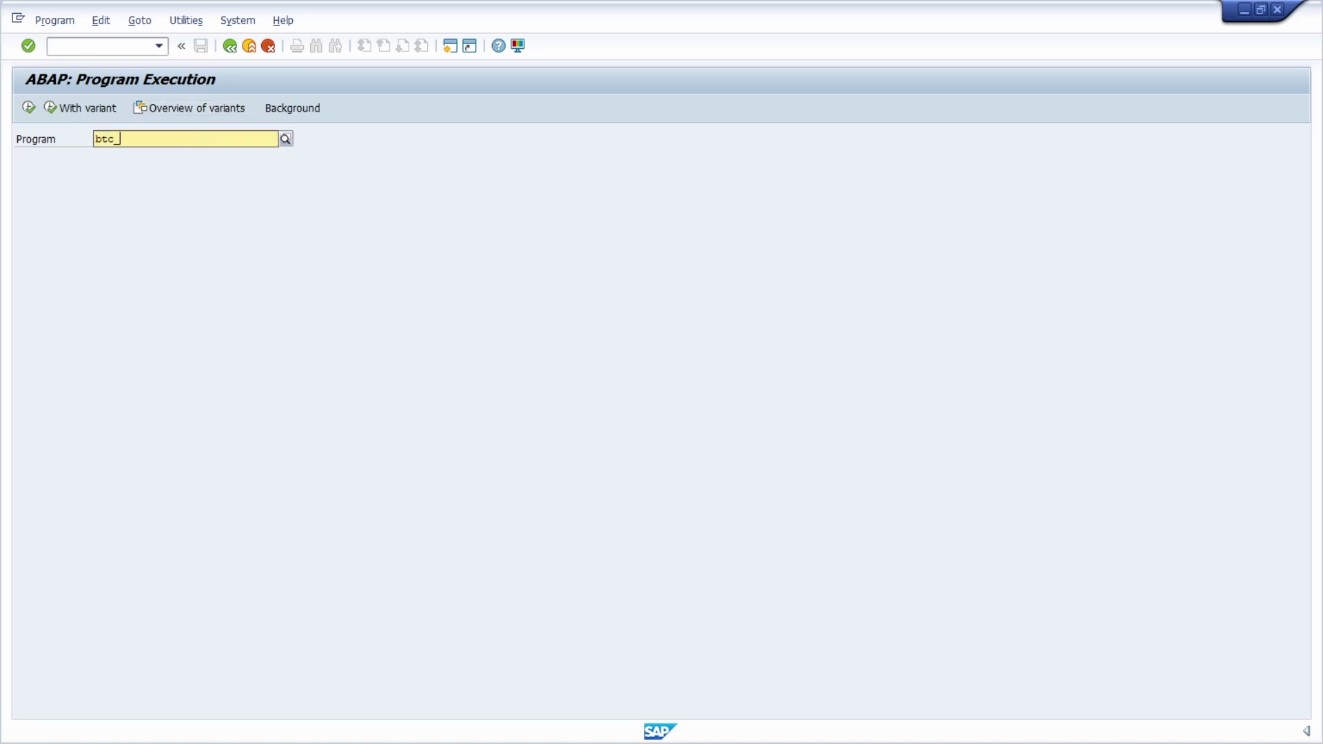
text(mass_job_change)
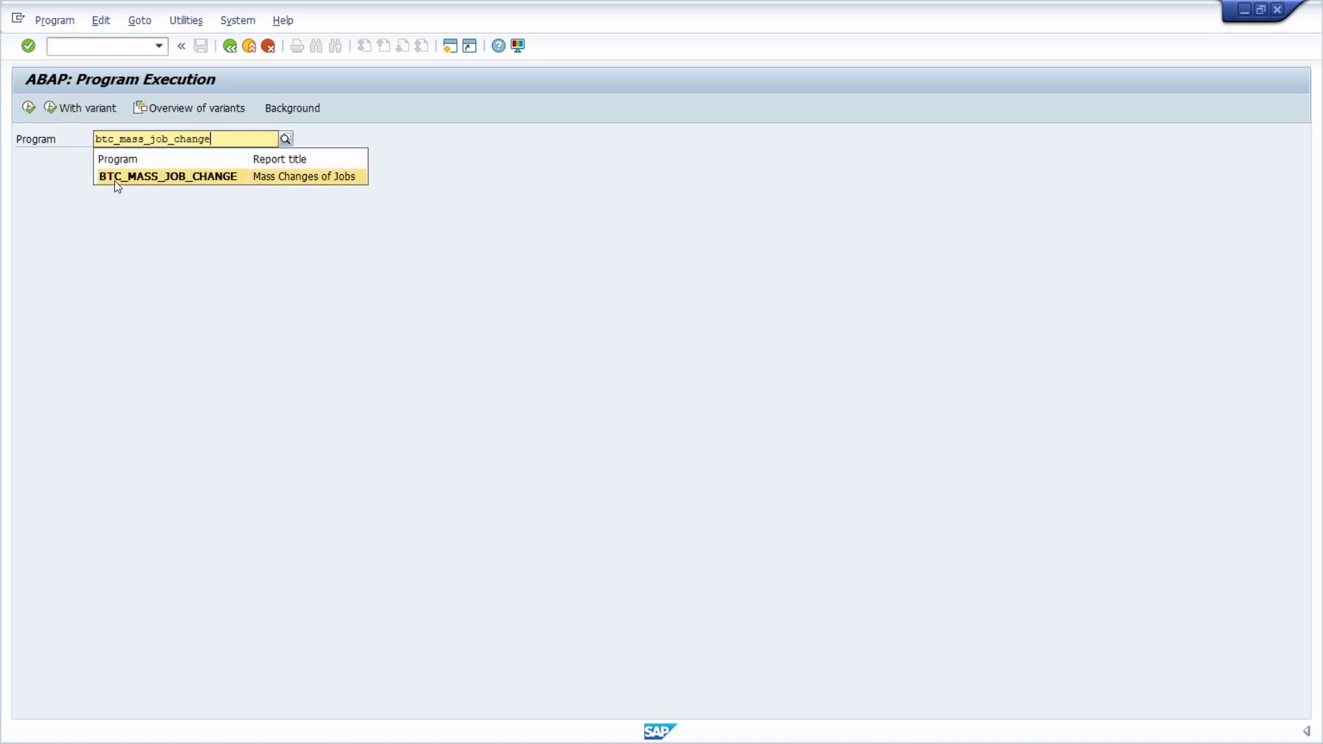
click(180, 179)
click(30, 109)
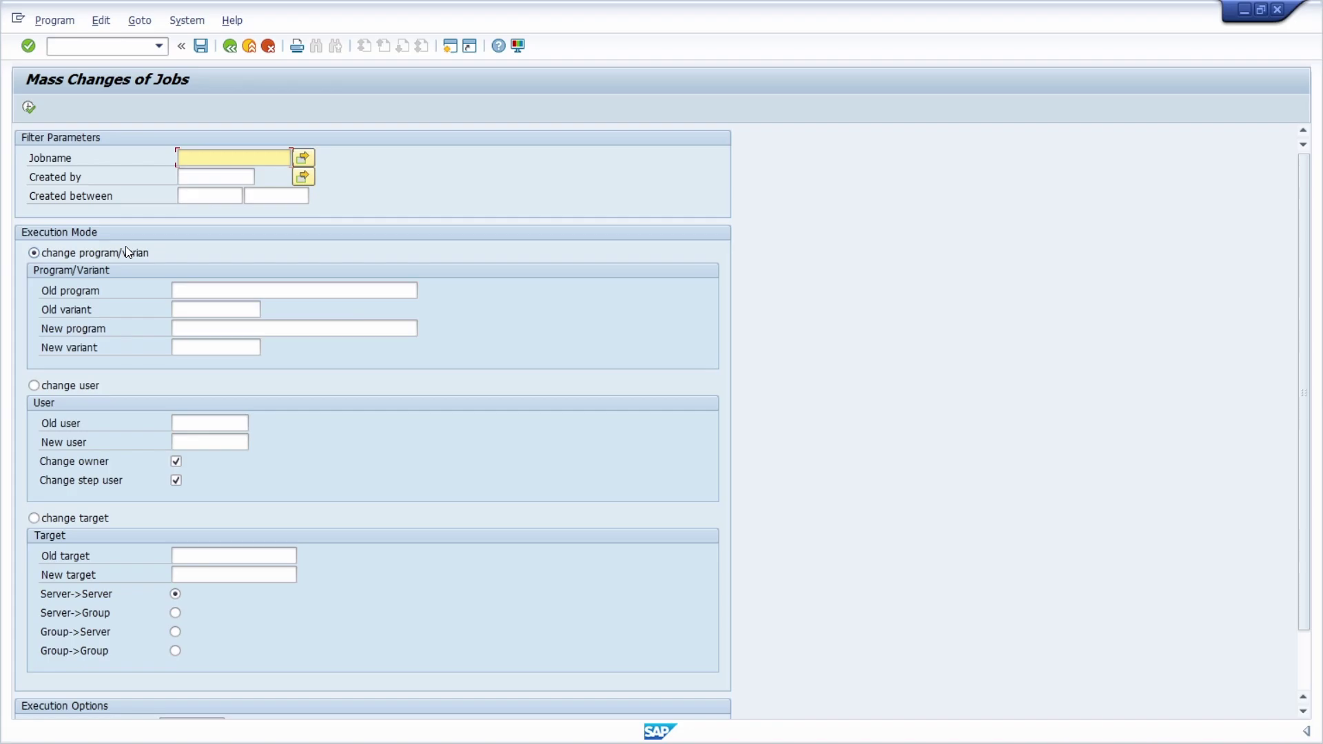
- List the day's Z_UNLOCK_USER jobs without scheduled ones and open the job log of the ERP_UP_MANUAL run started at 16:13:29
key(F8)
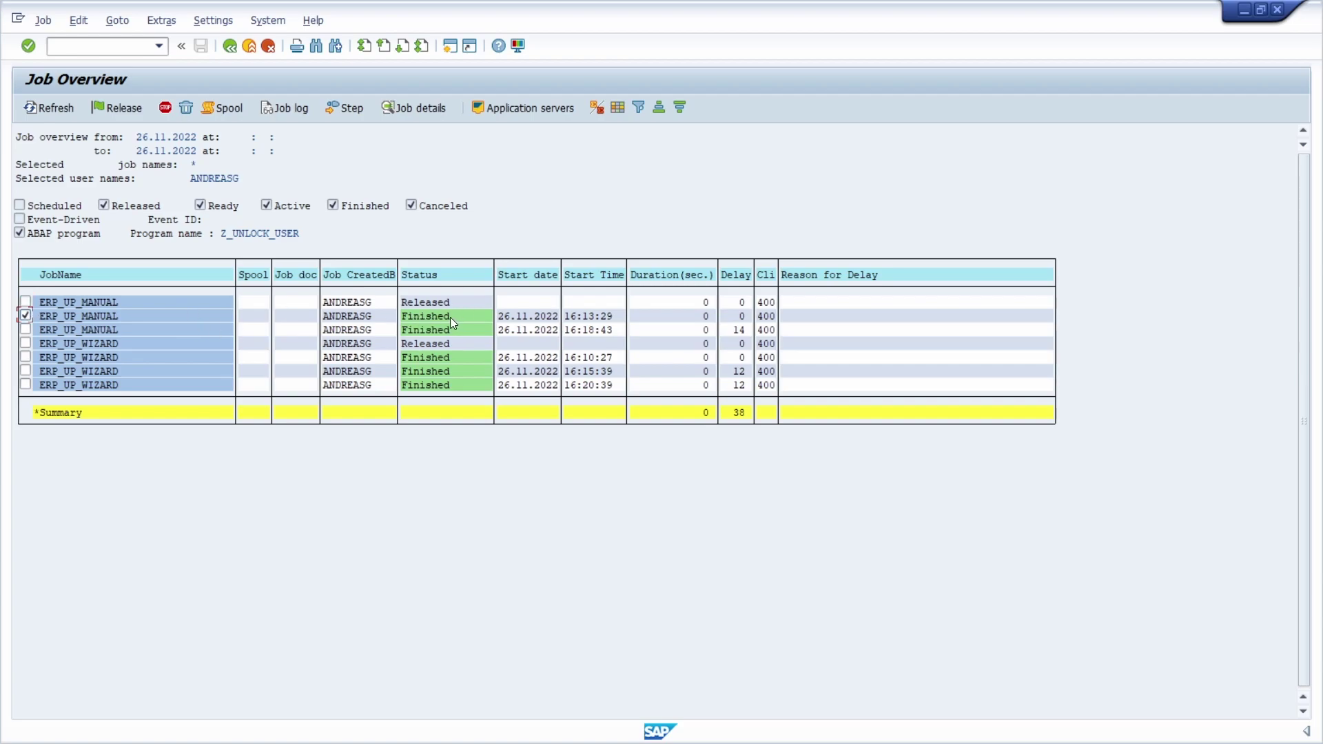
click(283, 111)
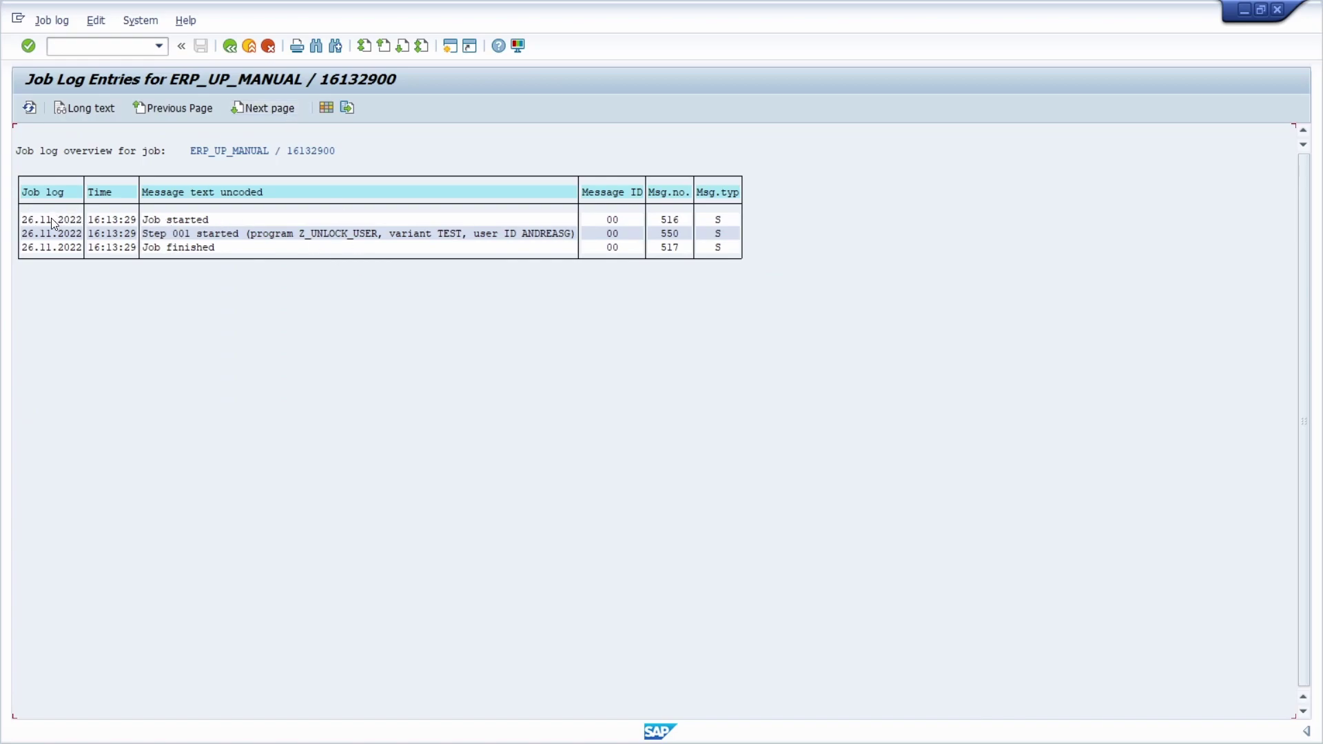
- Read the long text of the Step 001 started message in the job log, close it and return to the job overview
click(218, 234)
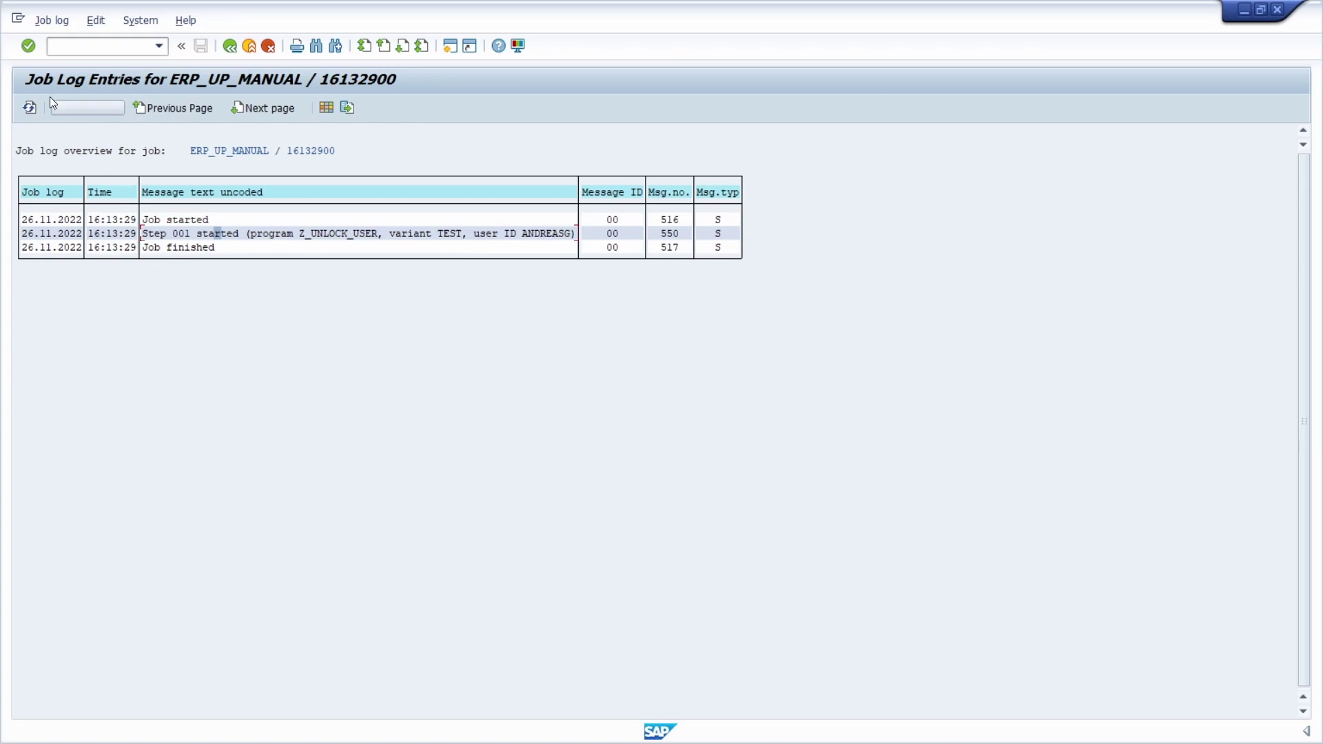
click(84, 106)
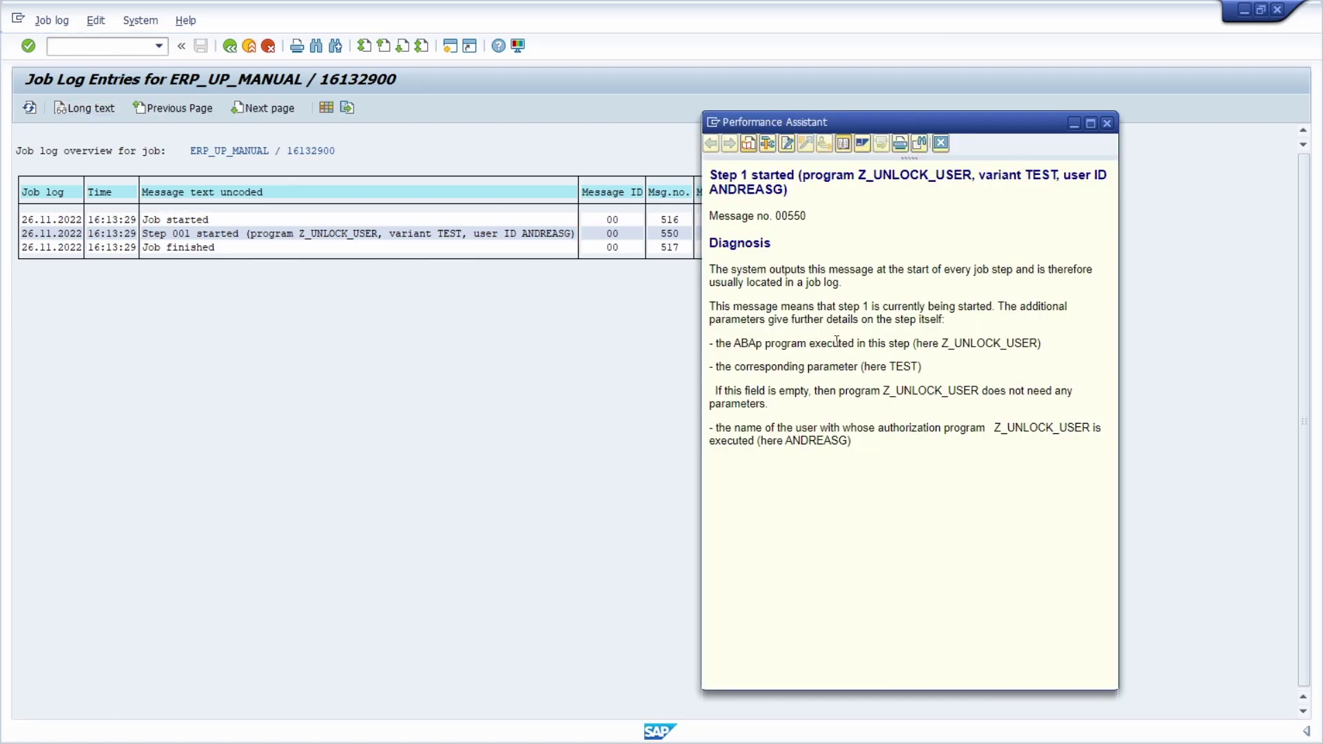
click(1106, 122)
click(234, 52)
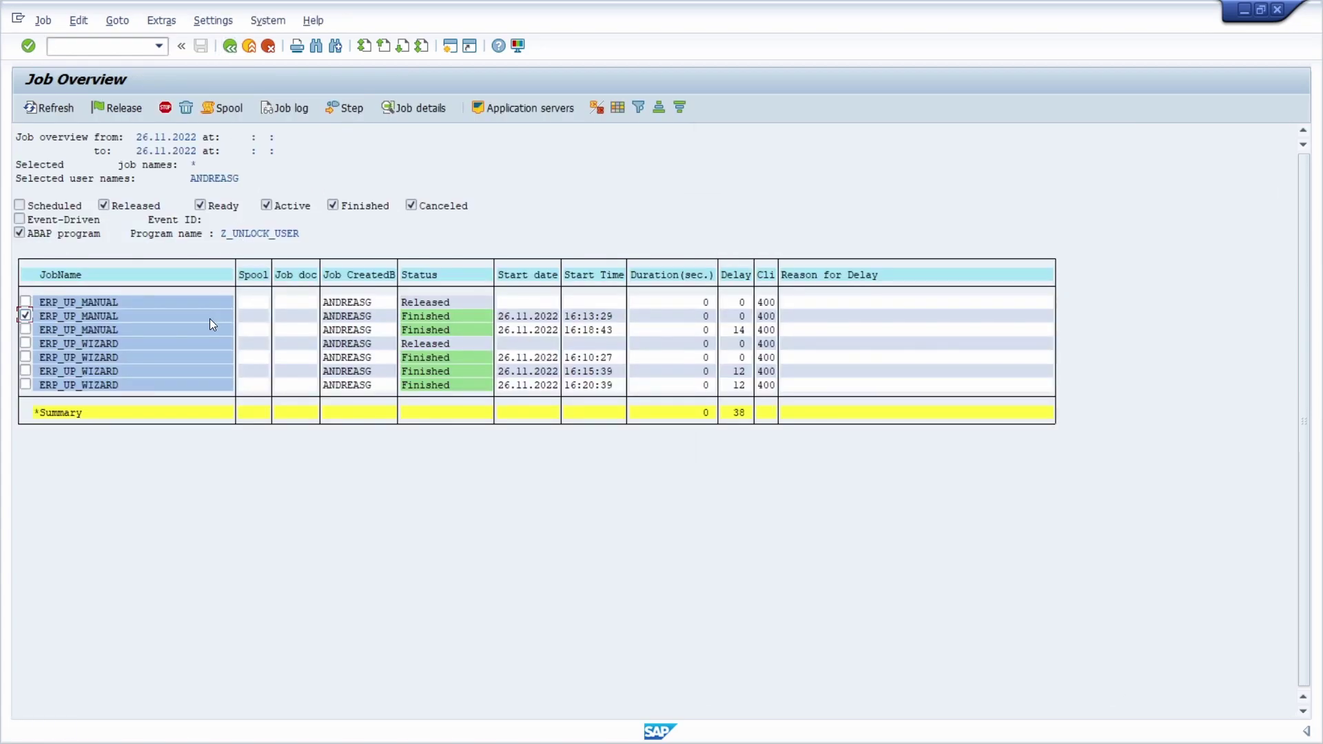
- Display the details of the ERP_UP_MANUAL run started at 16:13:29, check its start condition and open its Z_UNLOCK_USER step
double_click(117, 314)
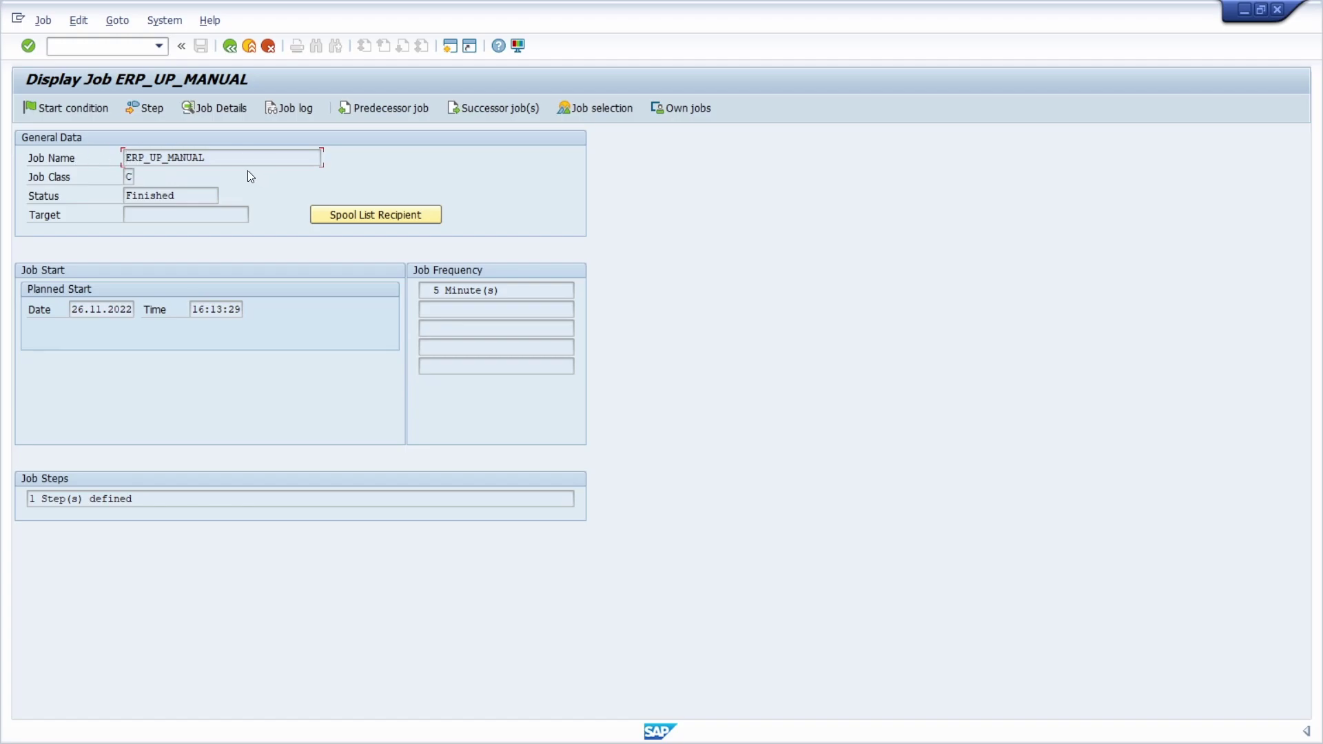
click(70, 109)
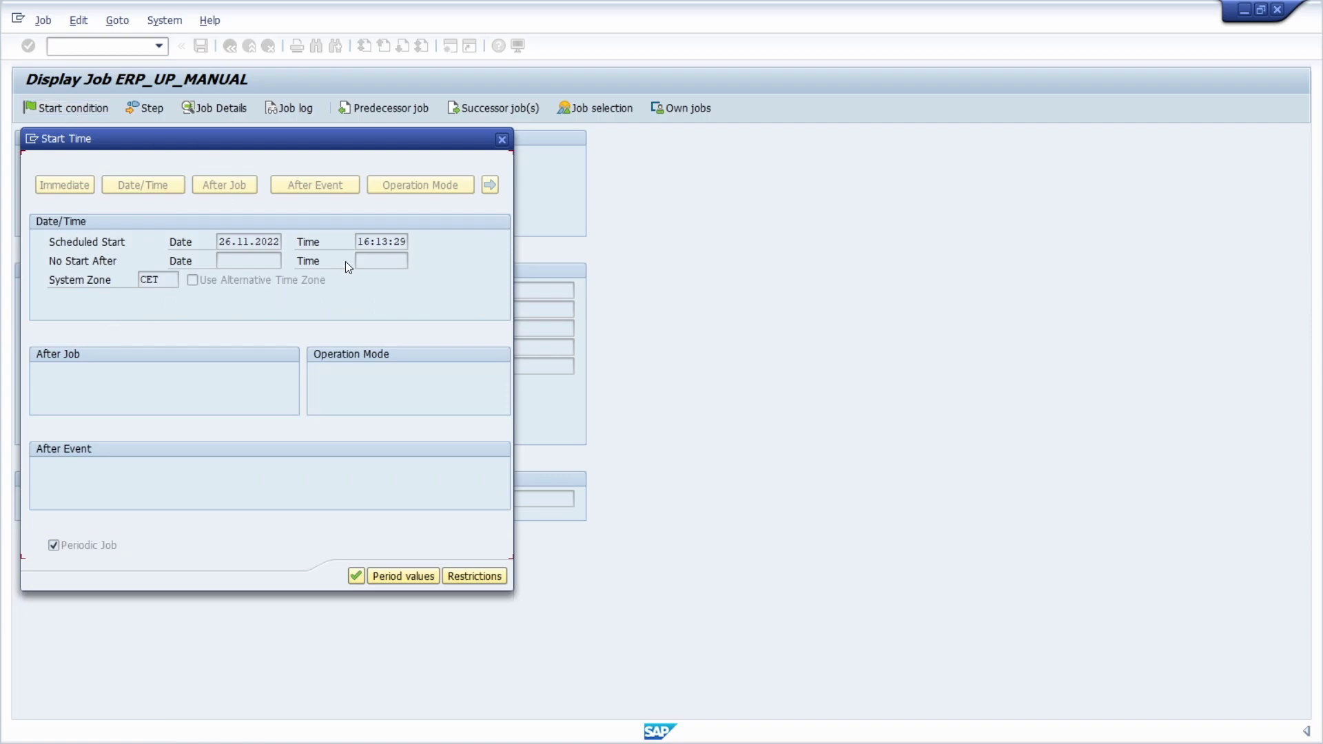
click(501, 139)
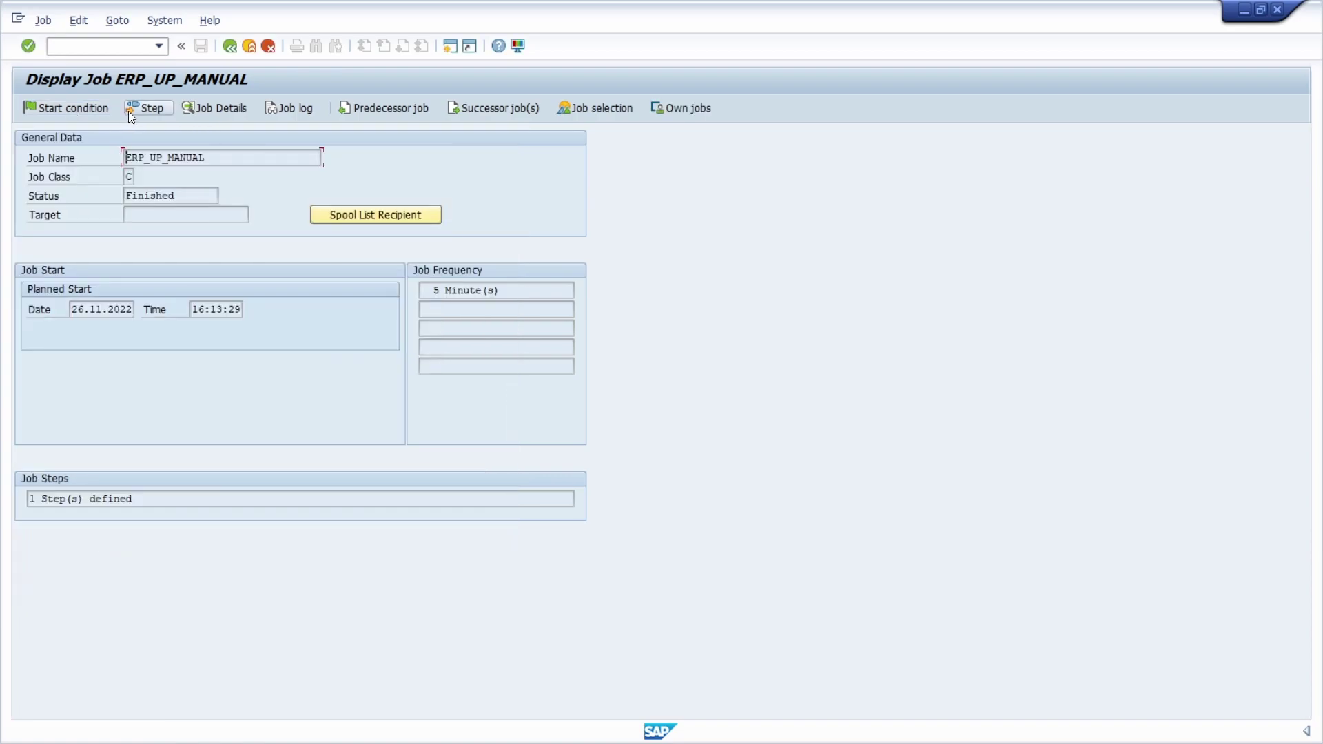
click(128, 109)
click(101, 180)
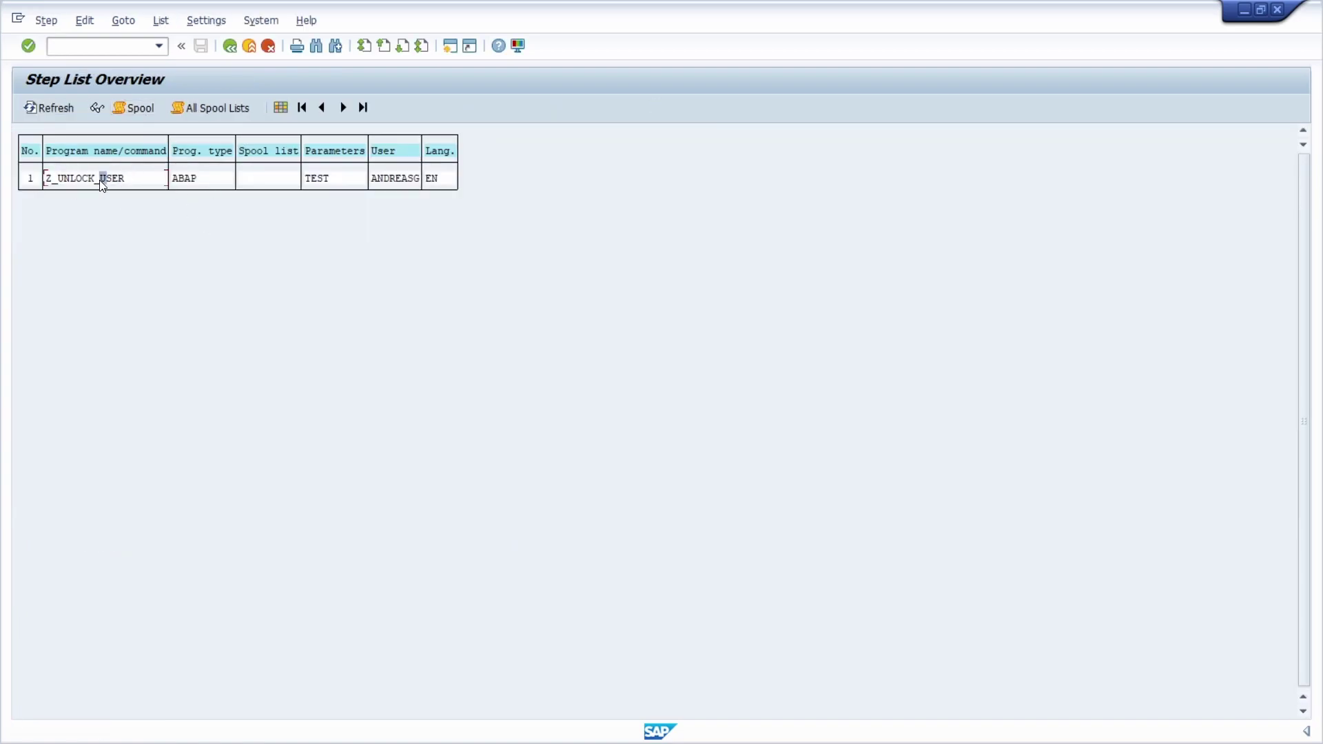
double_click(102, 181)
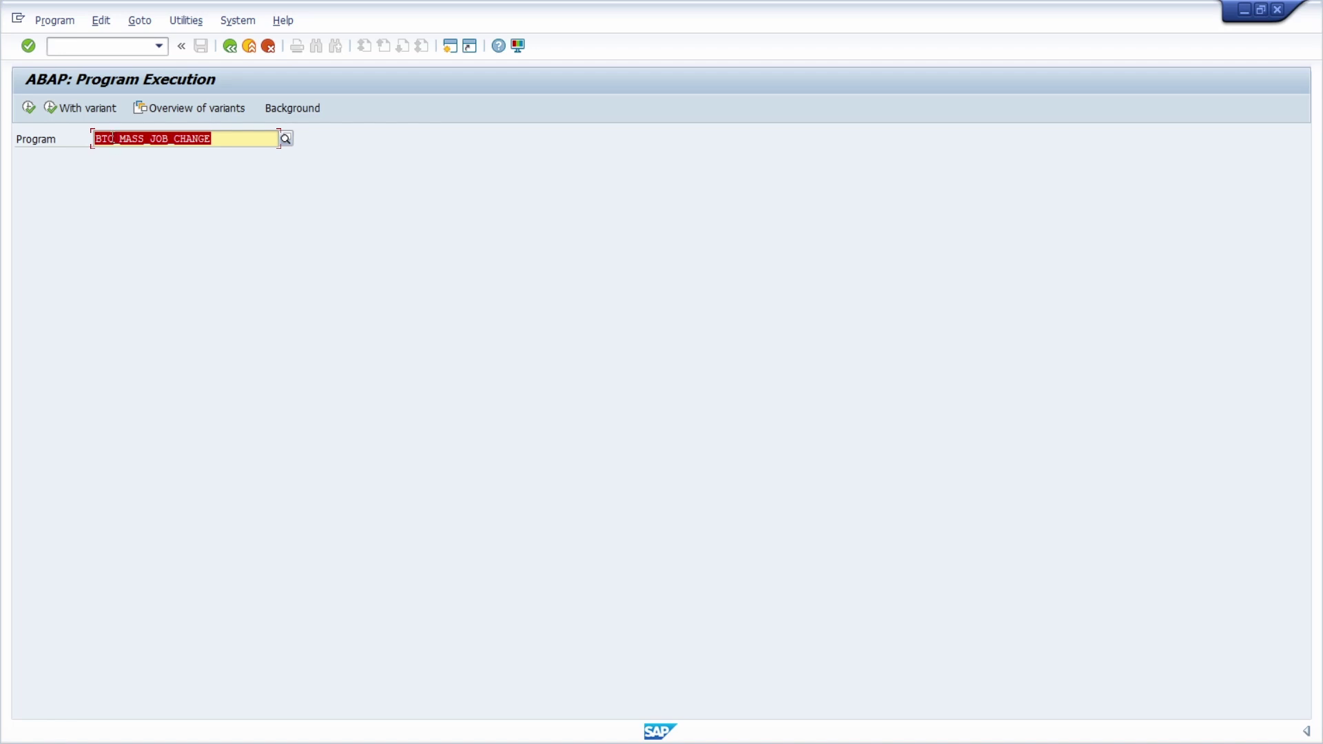
- Search for the executable programs matching BTCaux* in ABAP program execution
drag(113, 138, 281, 137)
text(aux*)
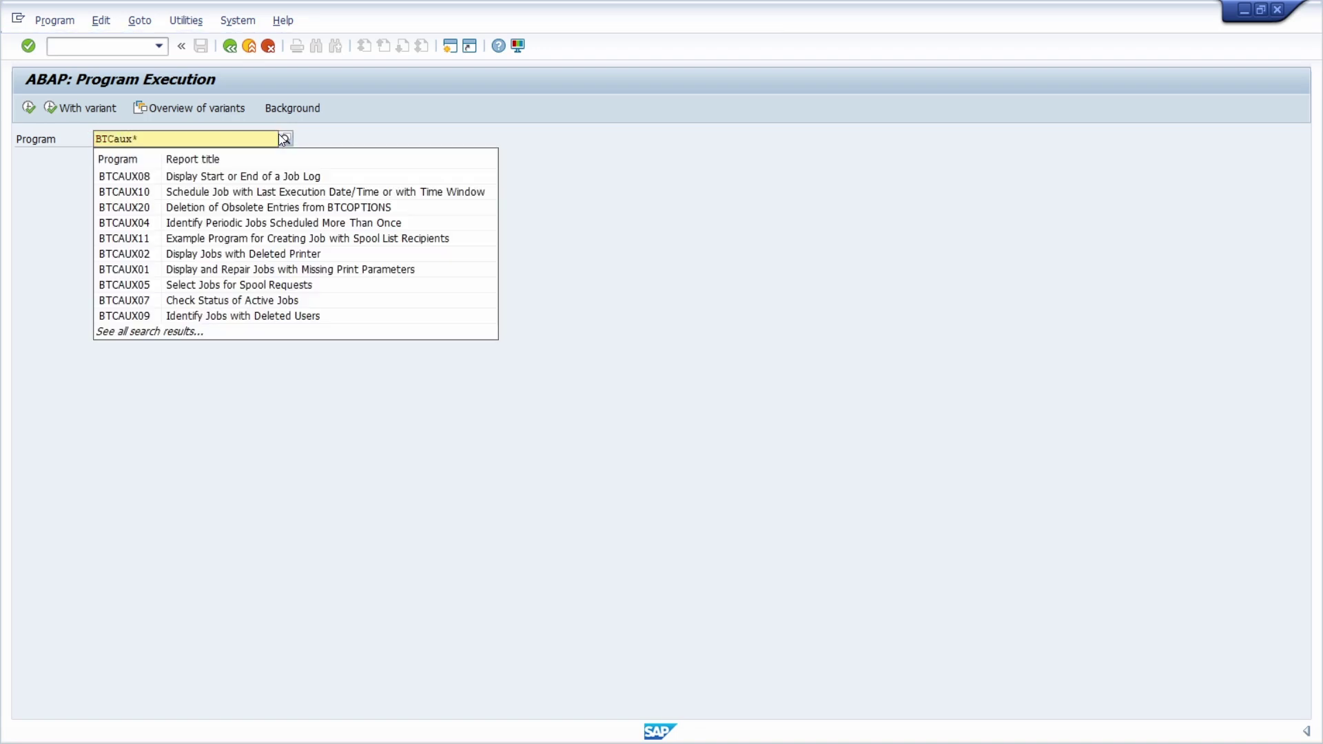
key(F4)
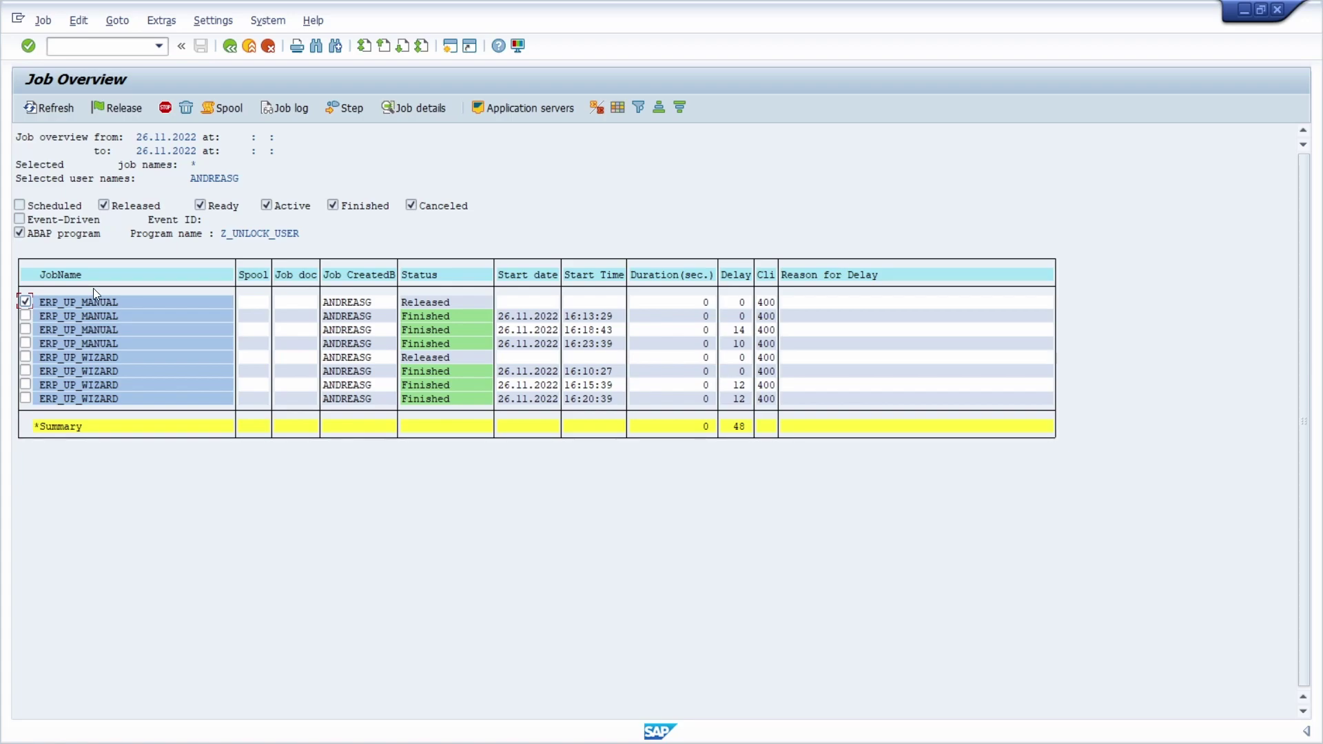
- Delete the selected released ERP_UP_MANUAL job, confirm the deletion and refresh the job overview
click(42, 22)
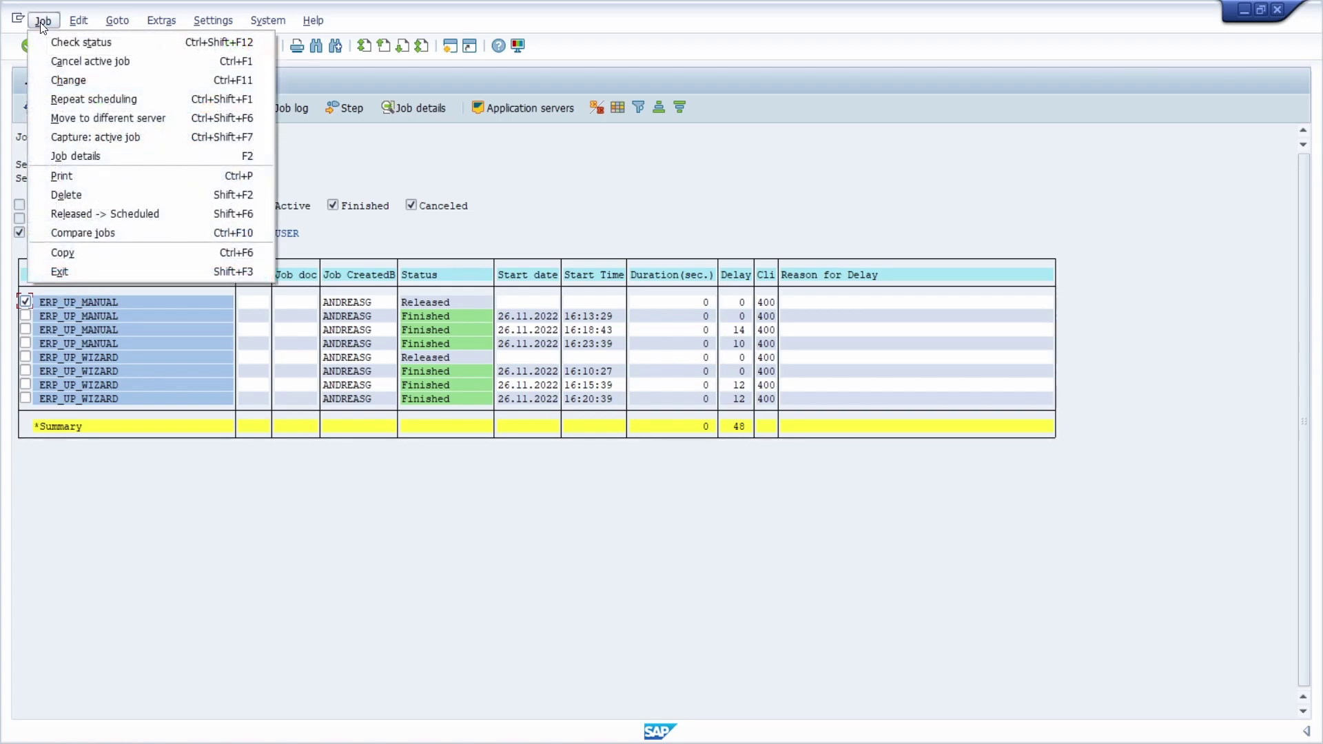
click(134, 196)
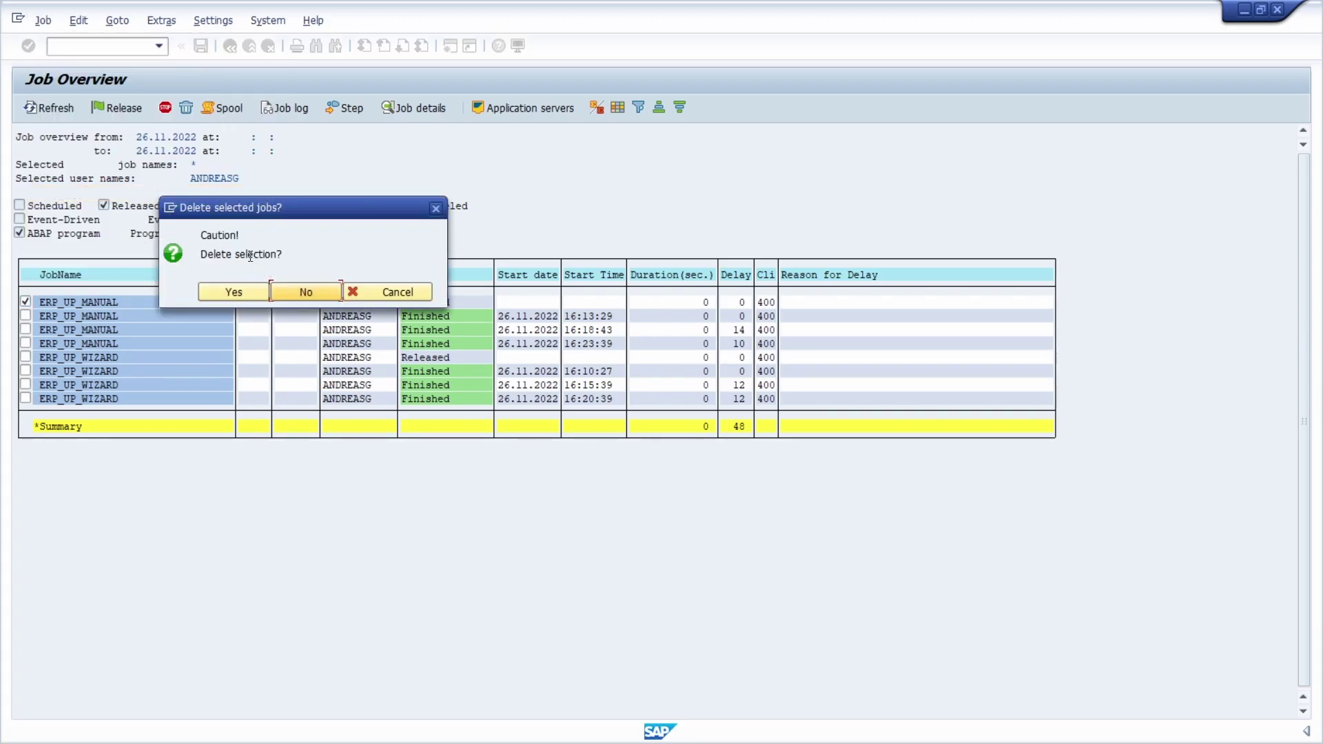
click(221, 296)
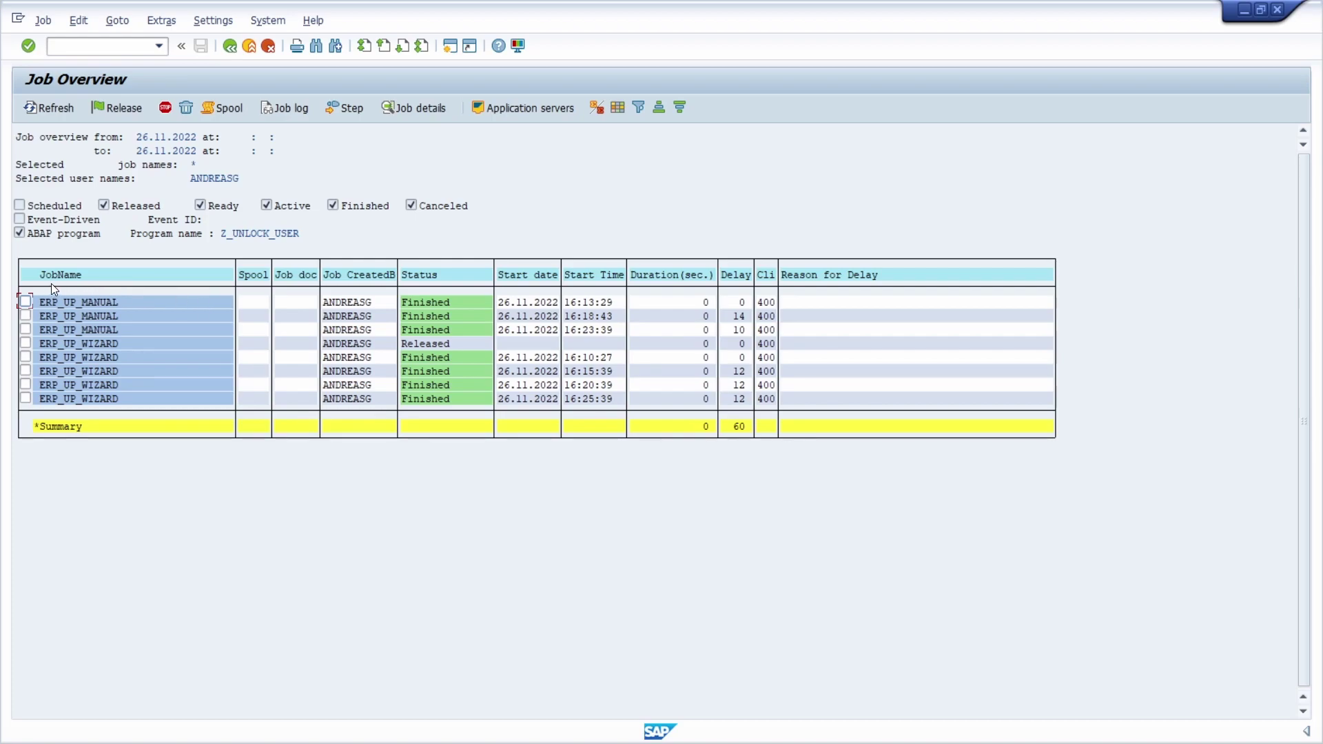
click(41, 111)
- Delete the released ERP_UP_WIZARD job from the job overview and confirm the deletion
click(27, 344)
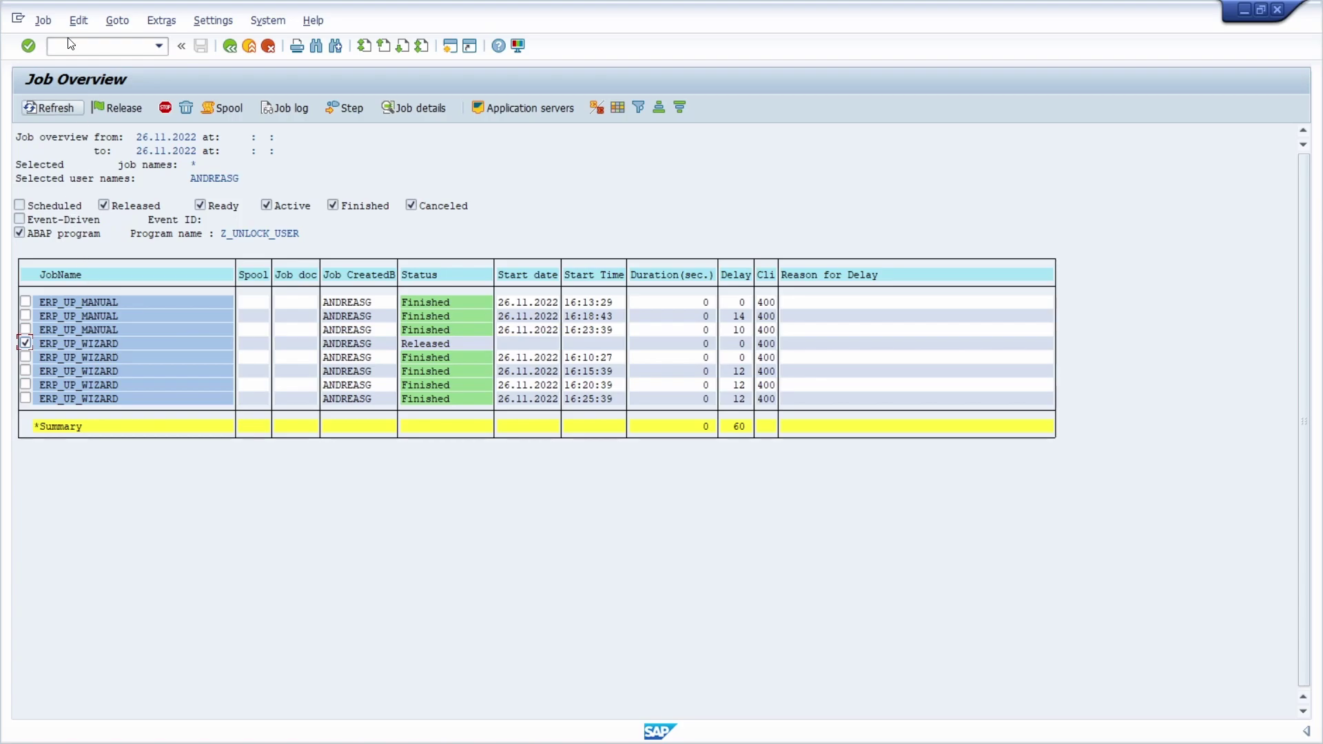
click(43, 20)
click(91, 194)
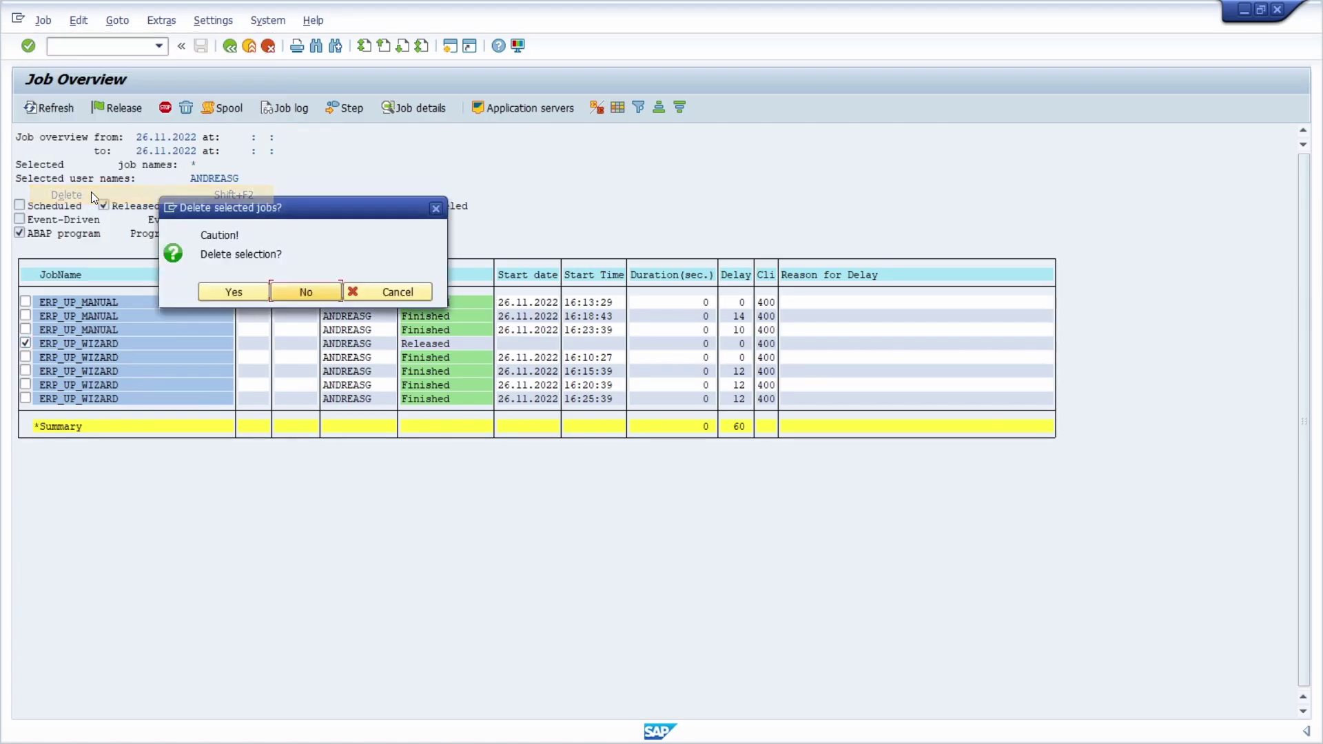
click(230, 291)
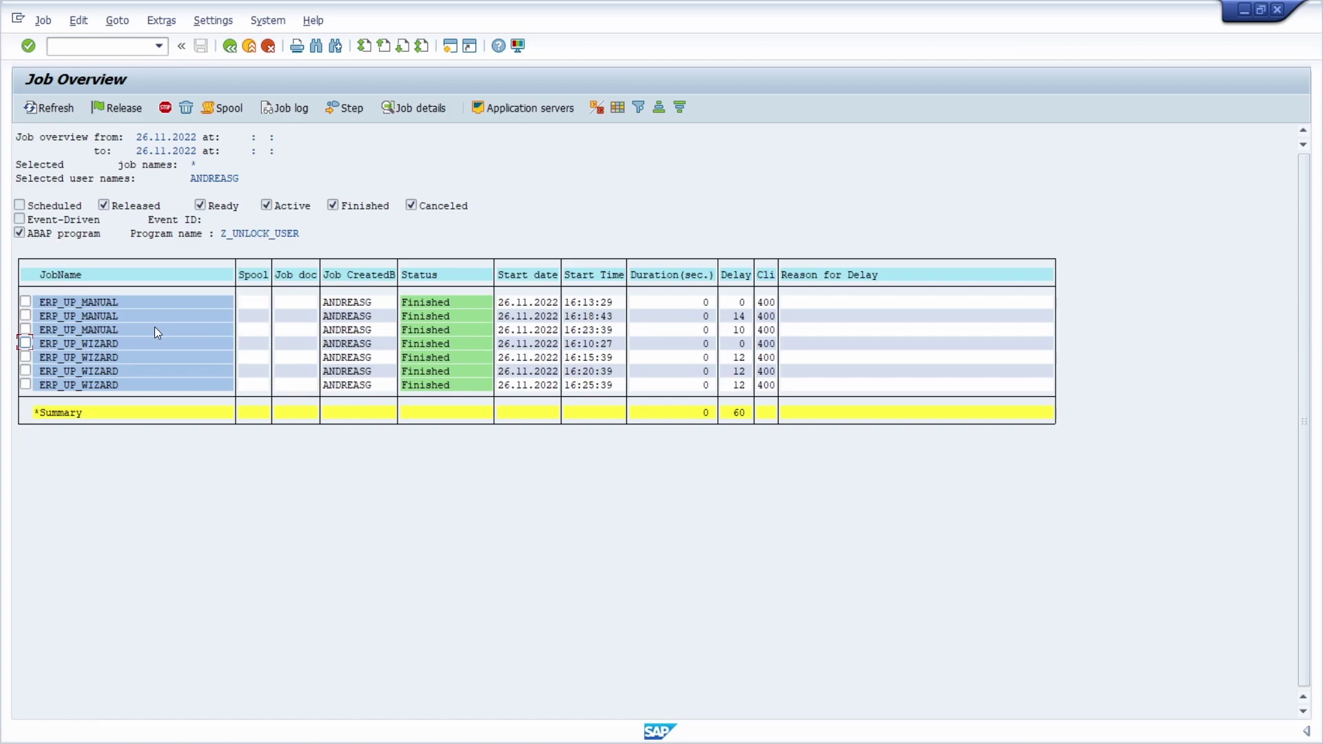